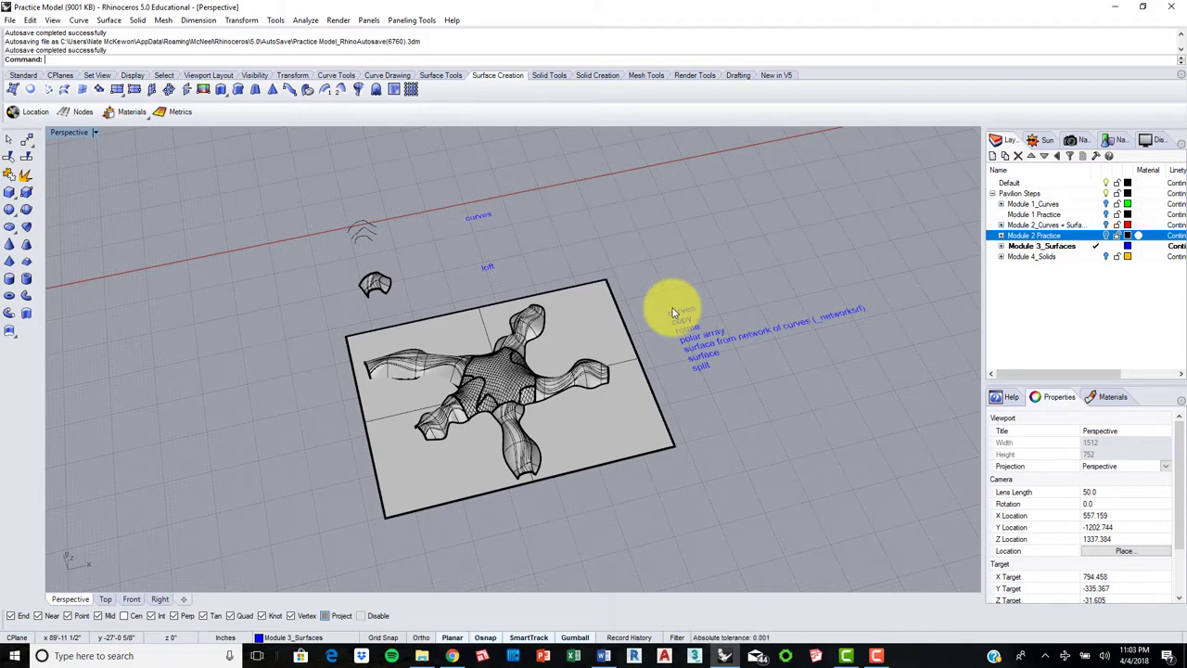
- Examine the sample profile curves, the lofted piece and the finished pavilion's arms in the Perspective view
scroll(365, 224, up, 13)
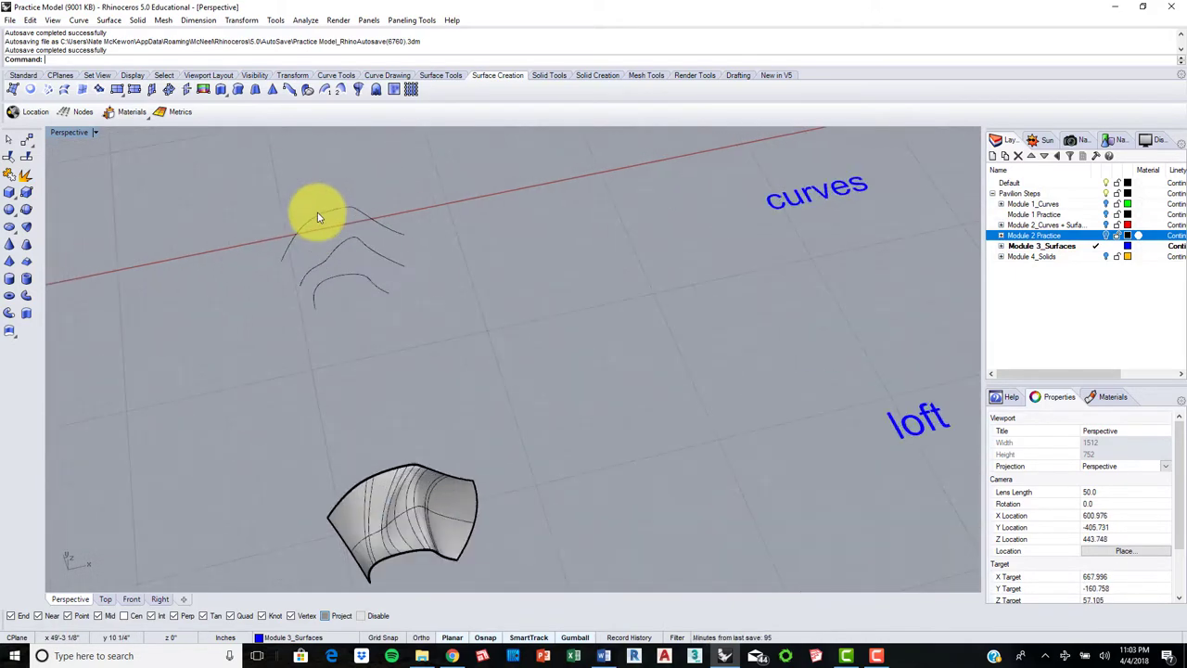
shift+right_drag(438, 221, 321, 232)
scroll(423, 320, up, 6)
scroll(437, 324, down, 5)
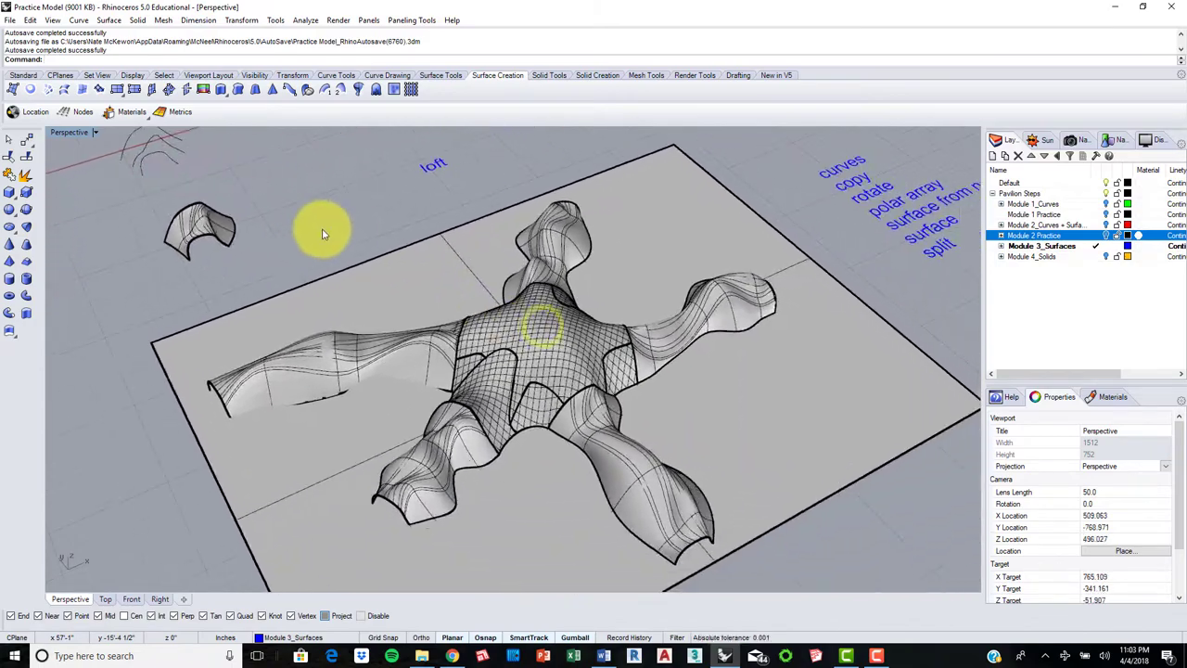
scroll(291, 380, up, 6)
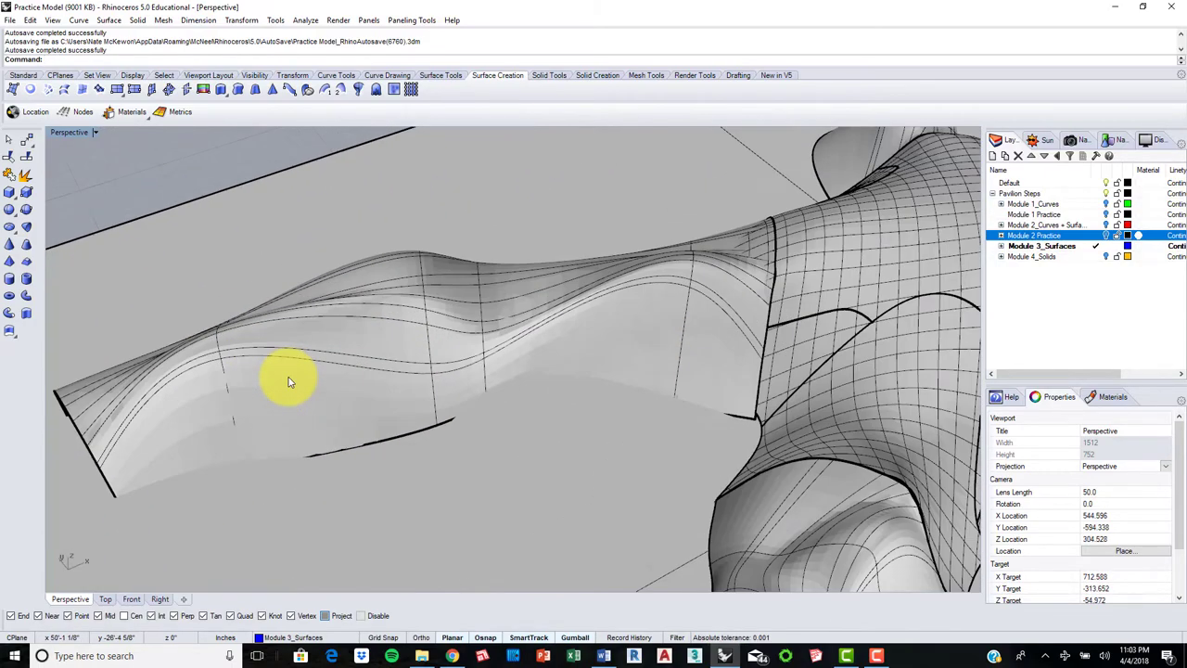
scroll(390, 352, up, 5)
right_drag(422, 351, 604, 328)
scroll(604, 328, down, 10)
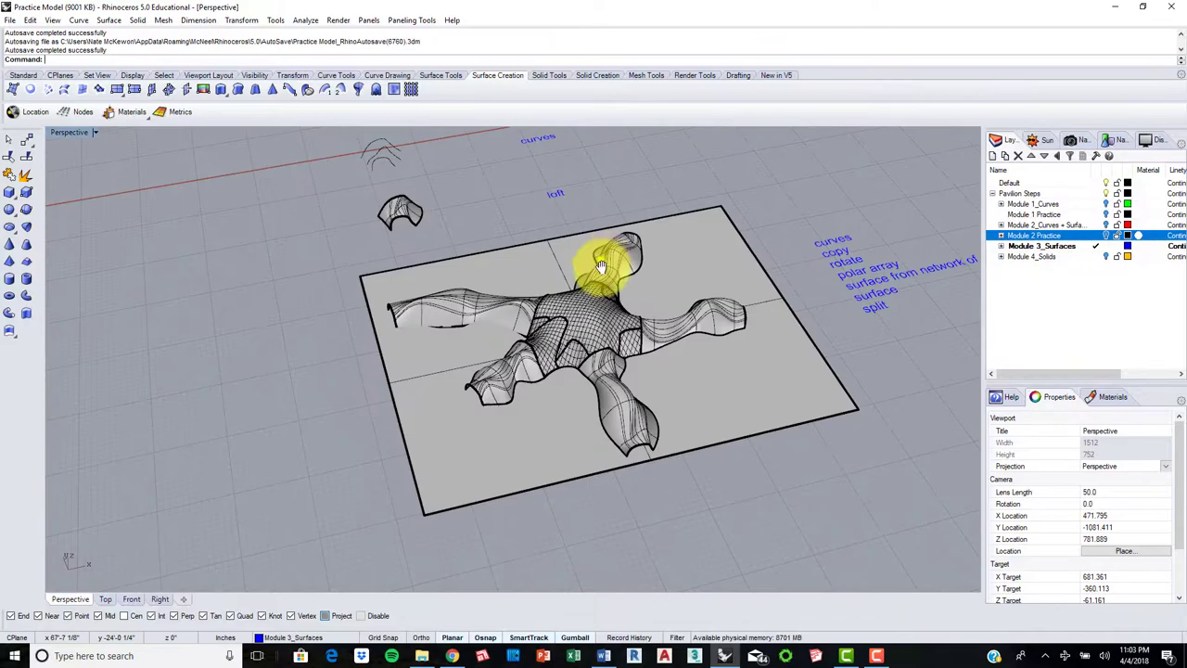
shift+right_drag(602, 262, 596, 362)
scroll(549, 285, up, 4)
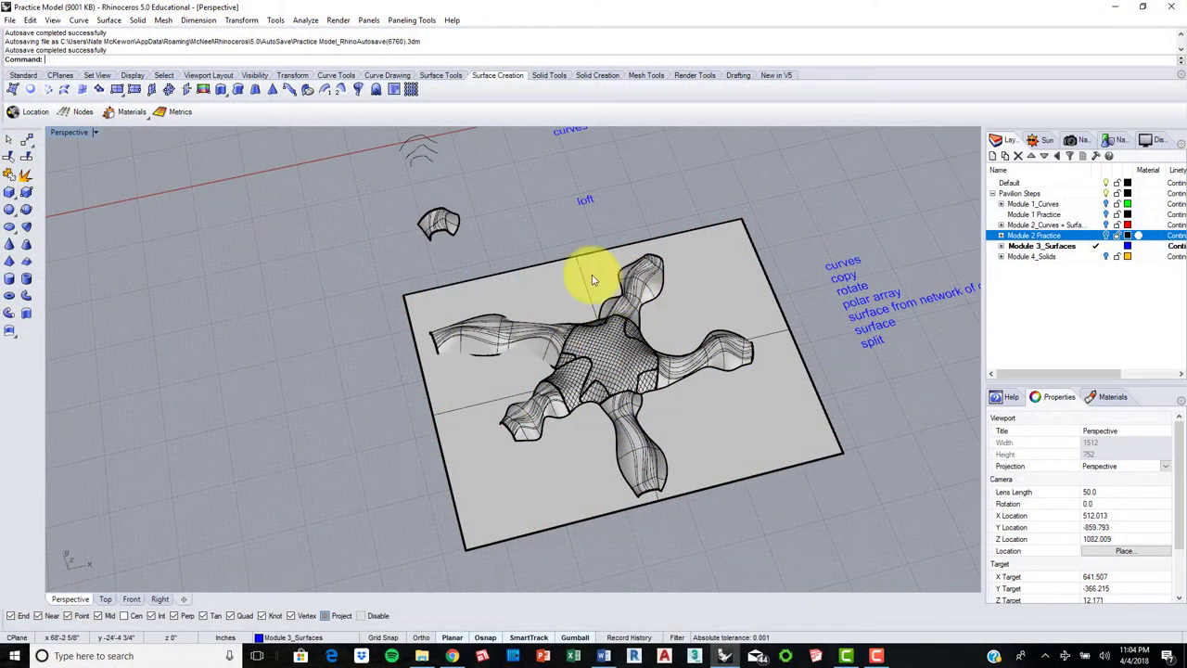
shift+right_drag(493, 247, 666, 372)
scroll(588, 252, up, 11)
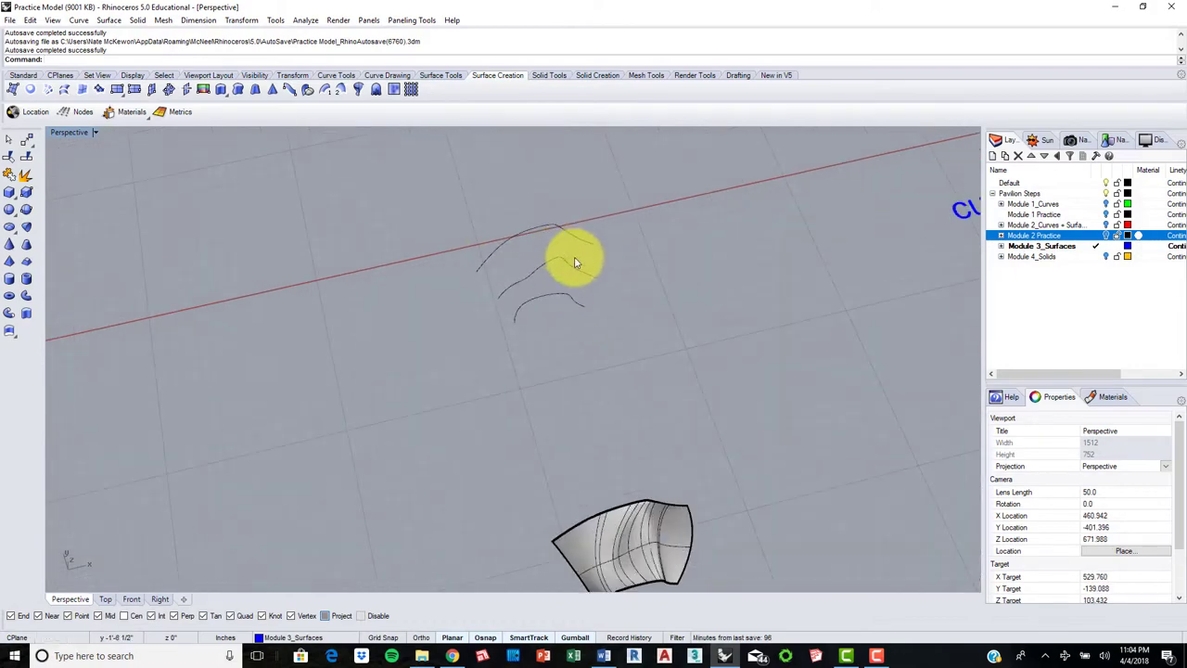
- In the Front view, draw an interpolated curve with two humps, about 4'-11" wide, starting and ending on the red X axis
click(132, 599)
scroll(569, 378, down, 5)
scroll(572, 381, up, 3)
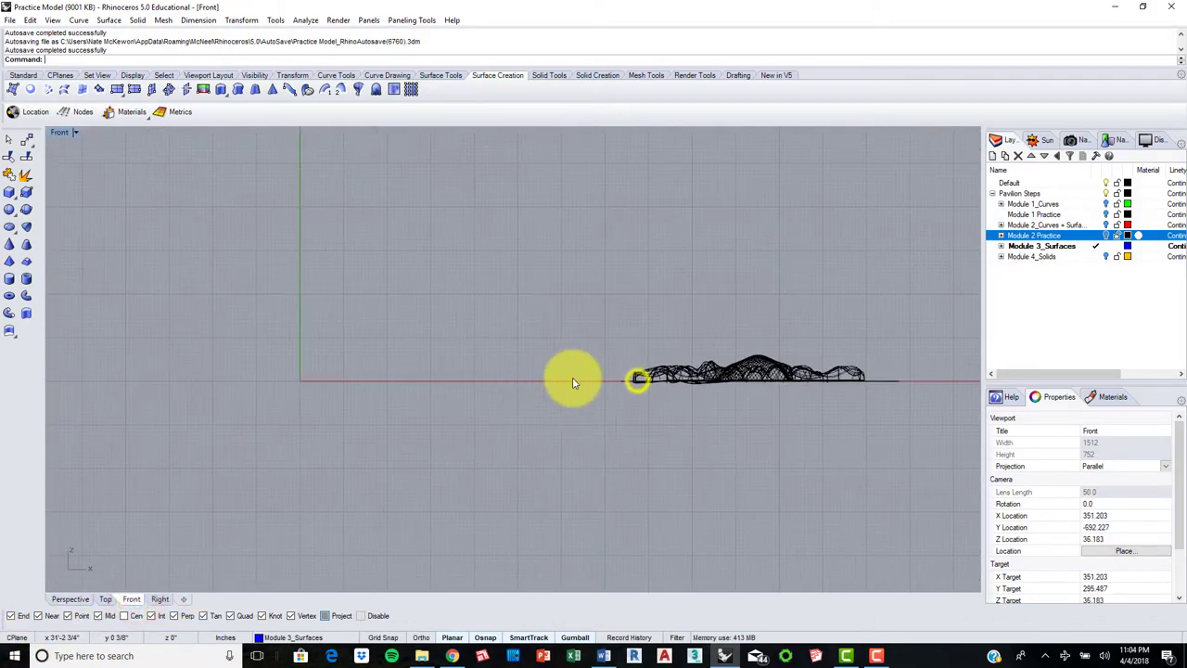
scroll(579, 379, up, 5)
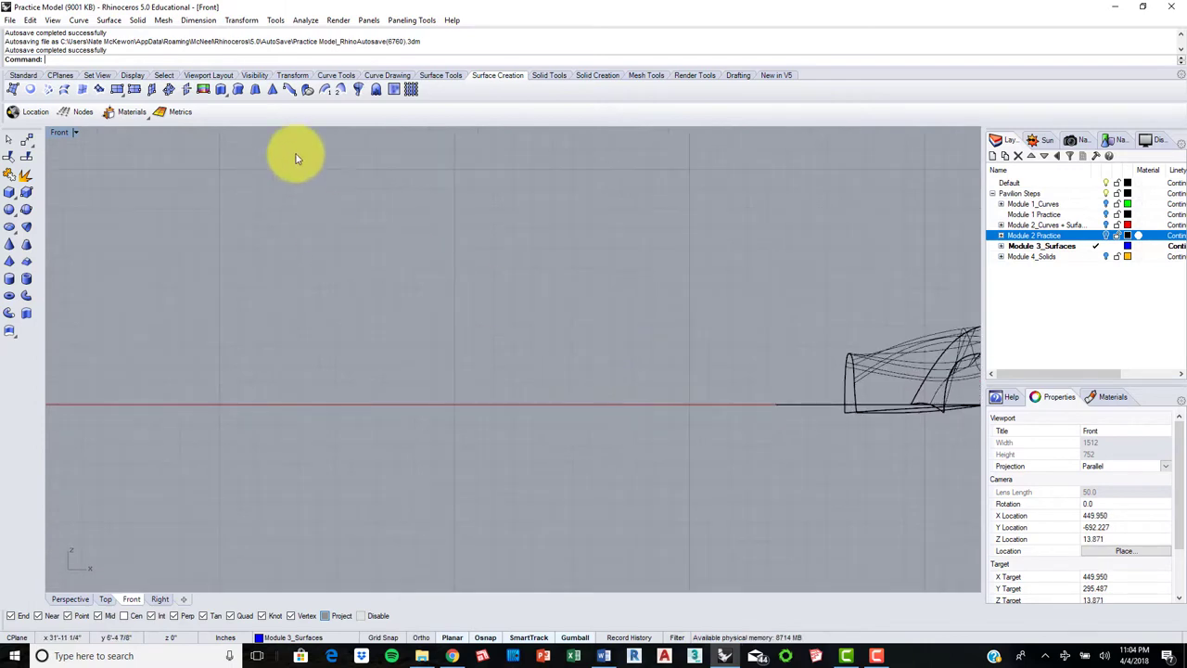
click(336, 75)
click(380, 75)
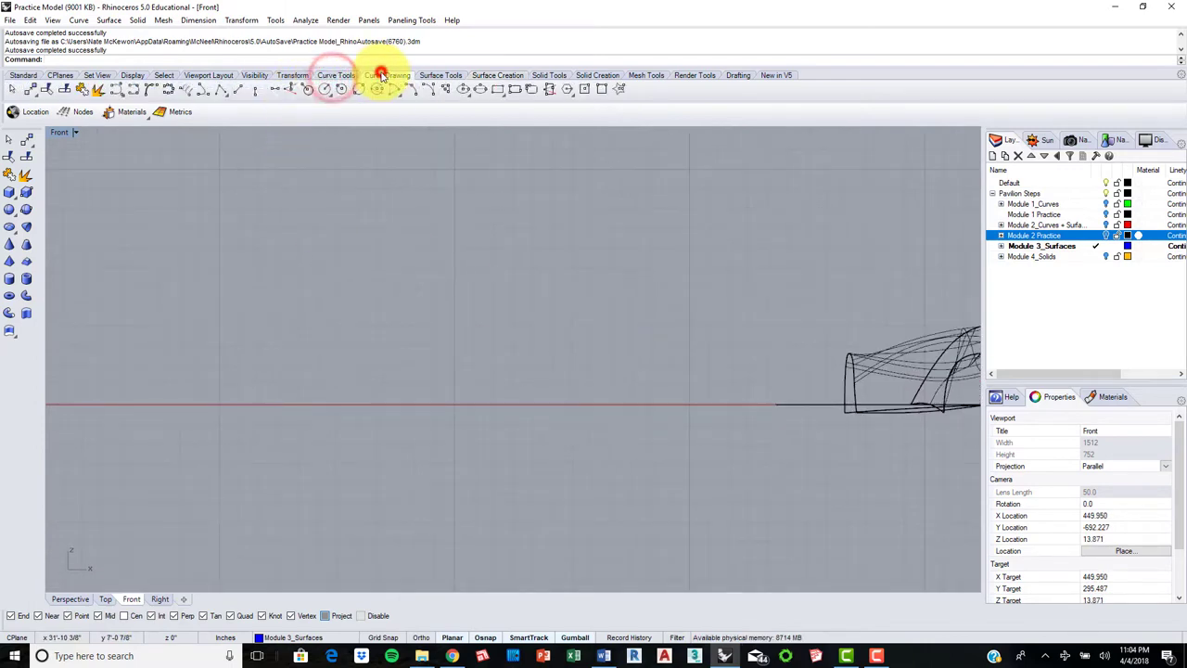
click(134, 90)
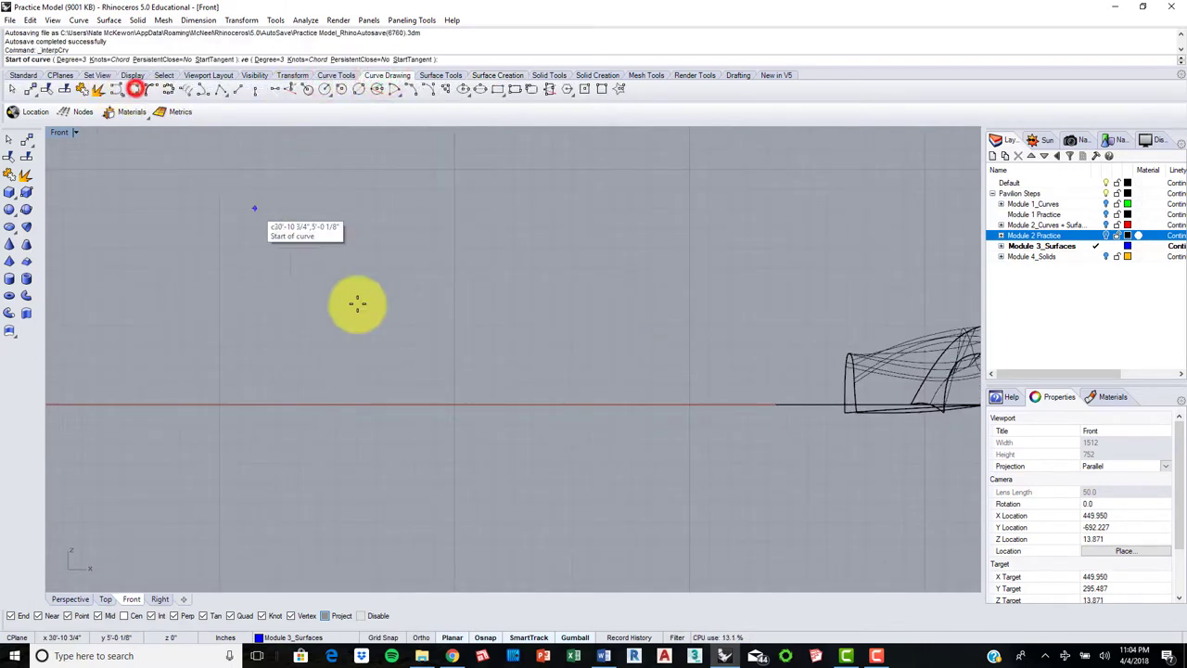
click(452, 403)
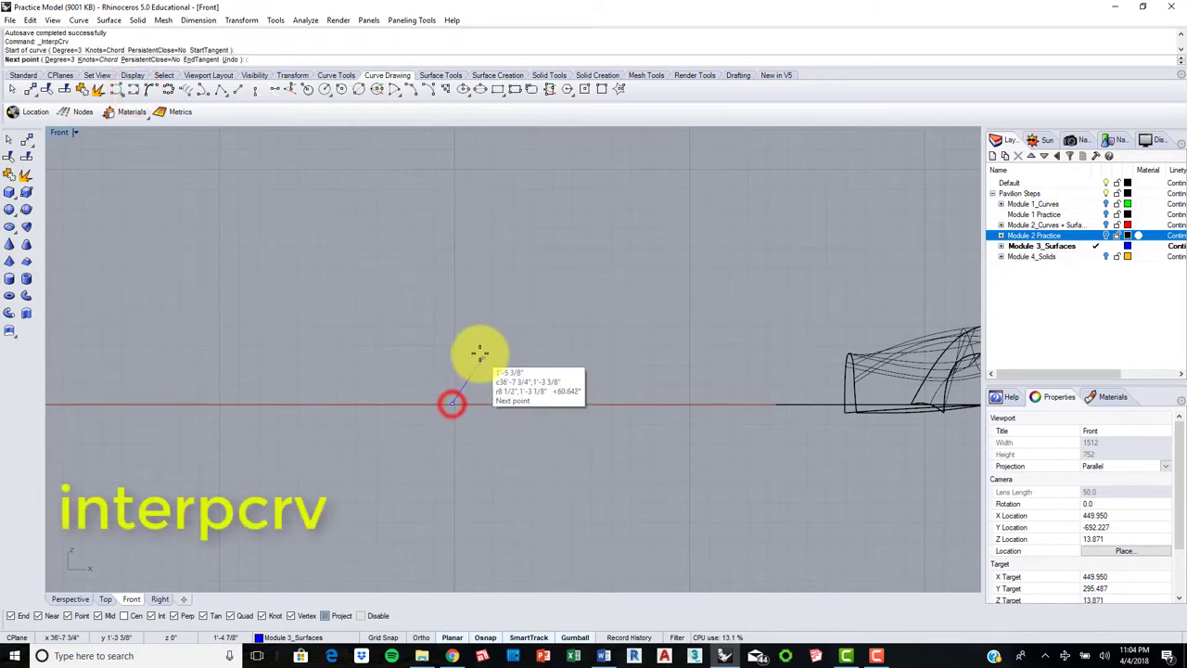
click(480, 354)
click(486, 330)
click(516, 321)
click(541, 323)
click(552, 348)
click(573, 352)
click(608, 345)
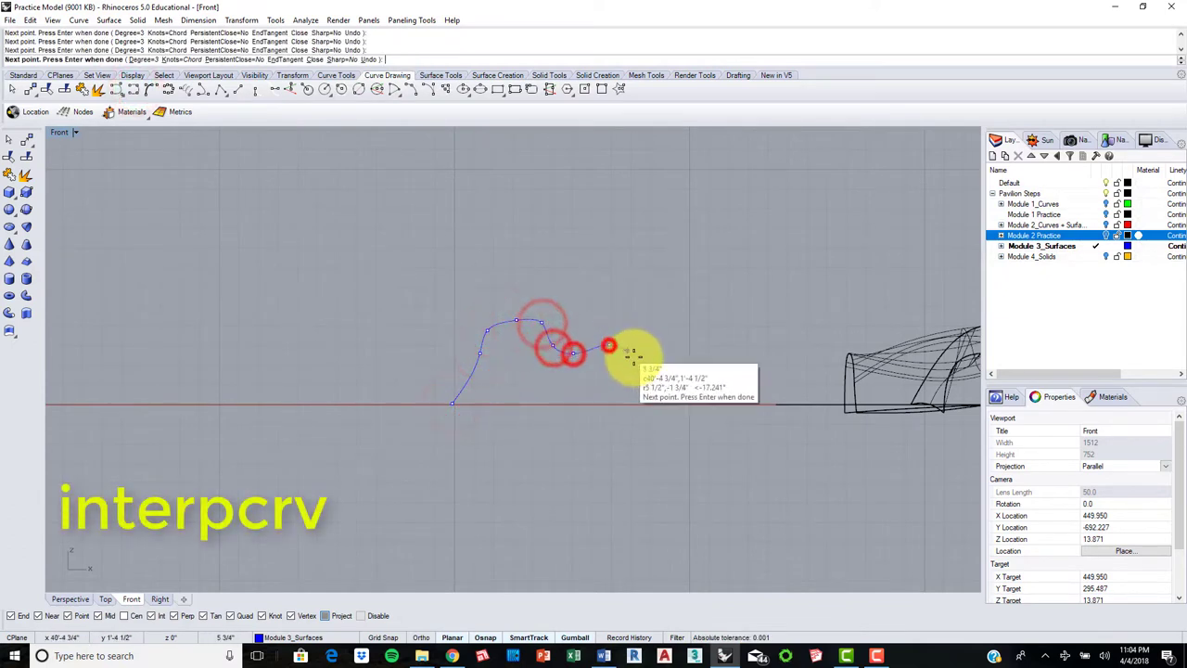
click(638, 363)
click(640, 374)
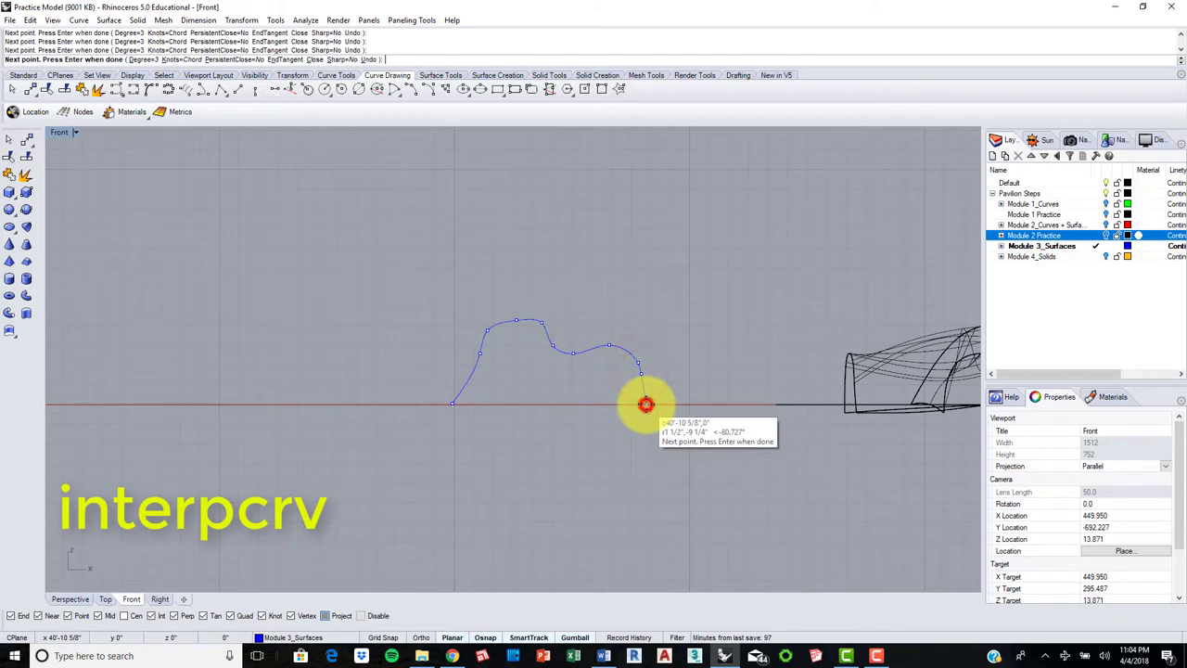
click(645, 404)
key(Return)
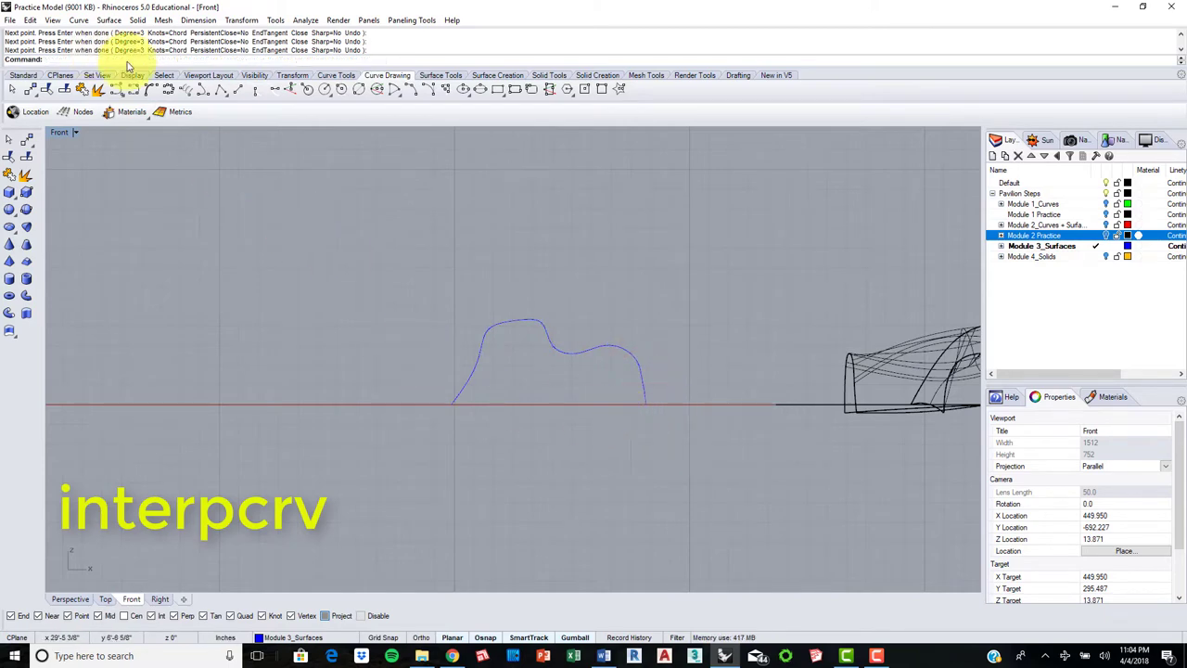
- Draw a second, smaller interpolated curve inside the first, running from the X axis over a peak and back down to the axis
click(136, 89)
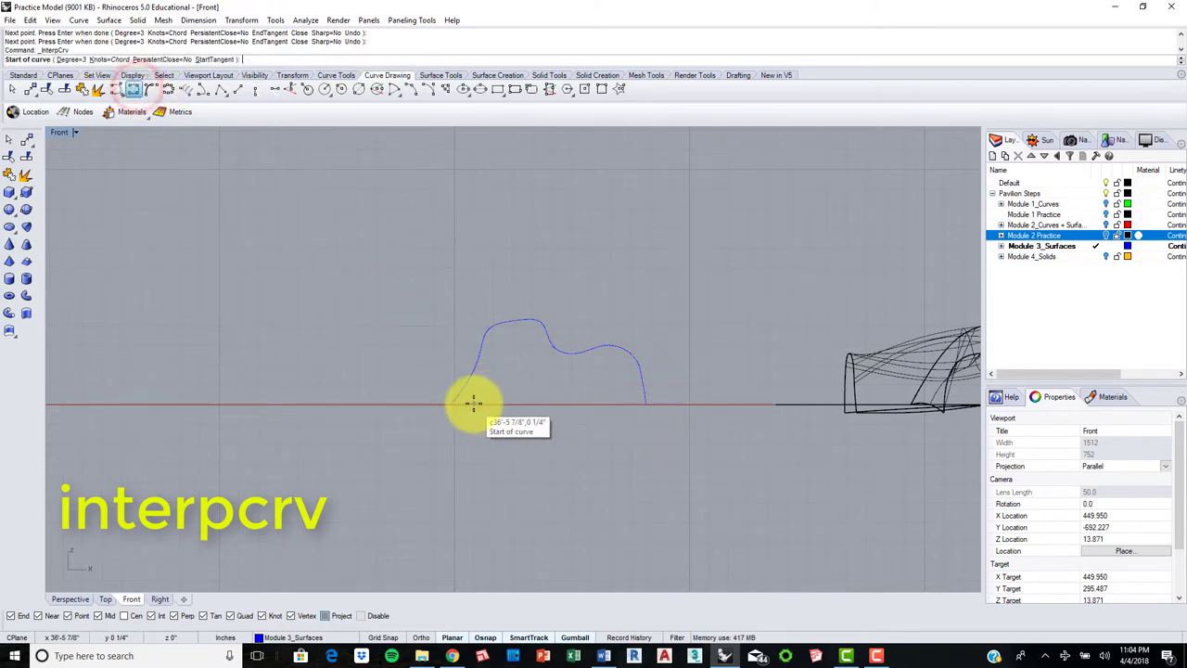
click(474, 404)
click(492, 366)
click(507, 341)
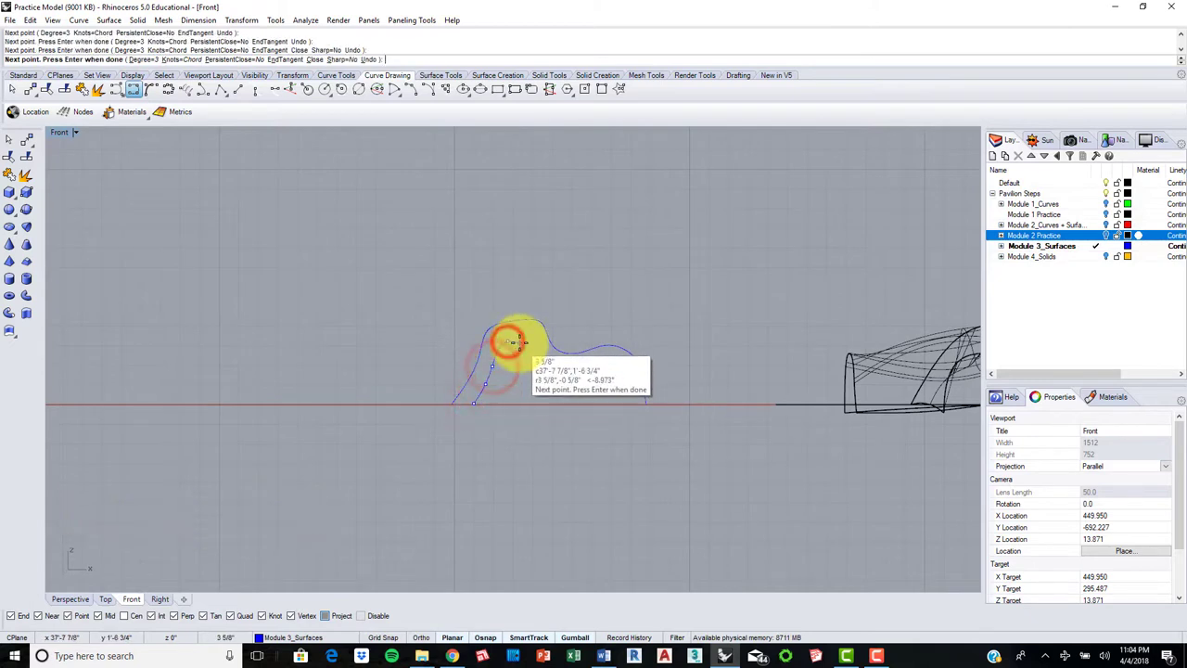
click(524, 346)
click(536, 351)
click(549, 358)
click(563, 362)
click(578, 362)
click(593, 364)
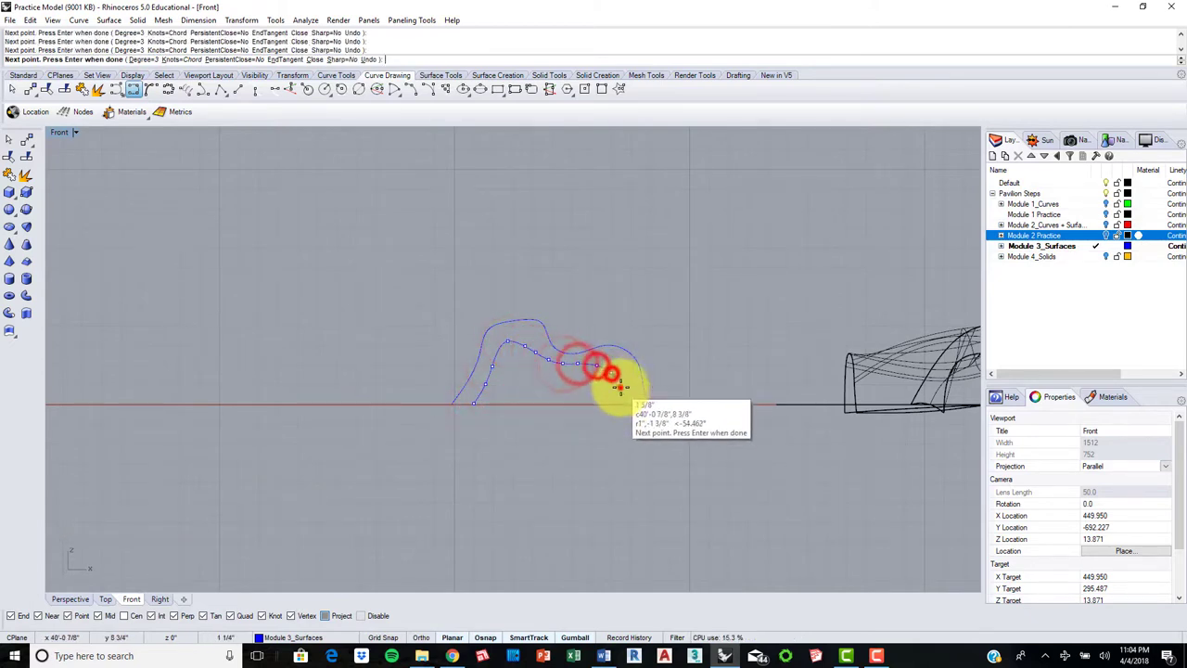
click(610, 373)
key(Return)
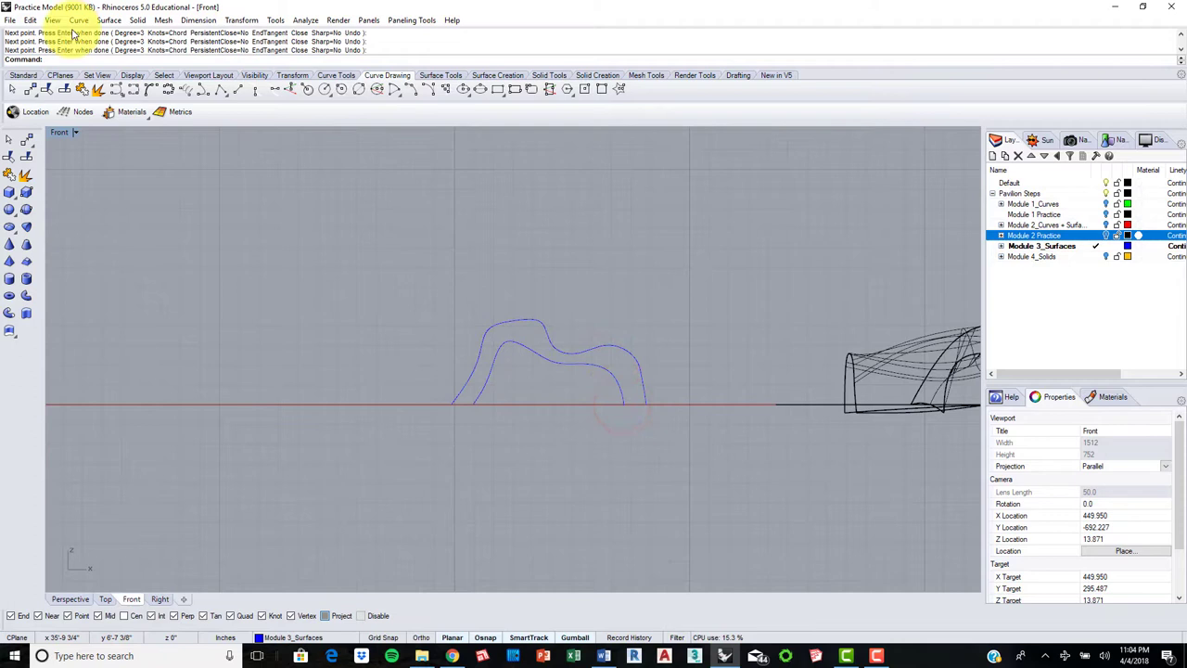
- Draw a third, larger interpolated arch around the other two curves, about 2'-11" high and ending on the X axis
click(133, 90)
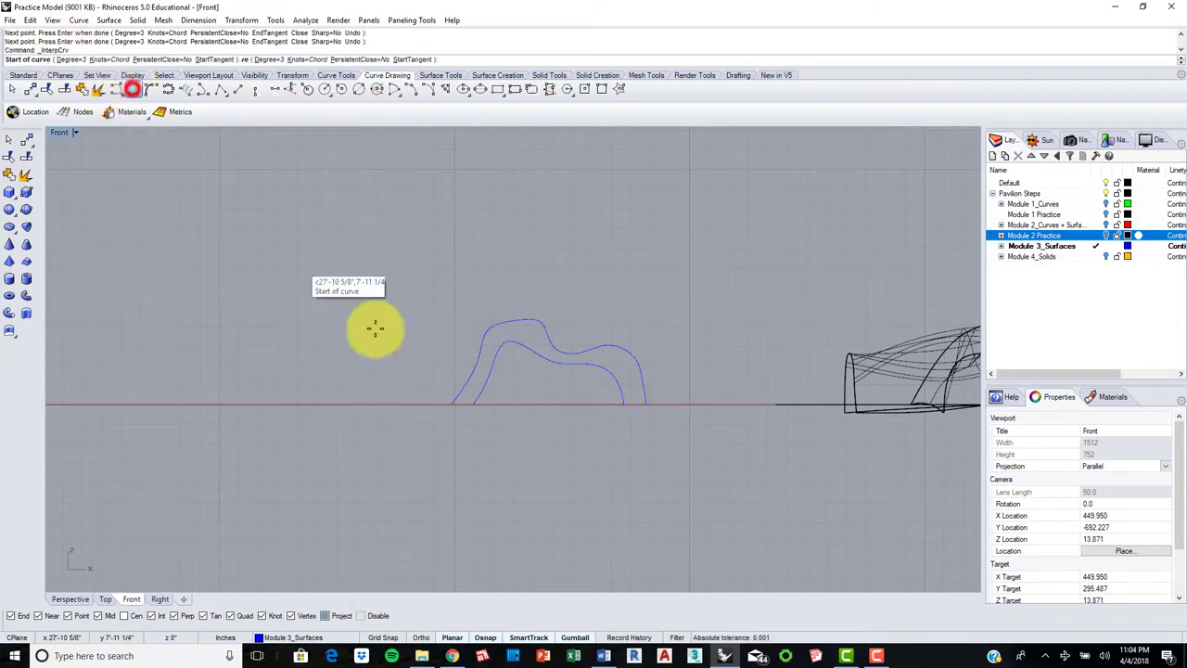
click(437, 399)
click(456, 366)
click(463, 341)
click(478, 310)
click(491, 298)
click(511, 291)
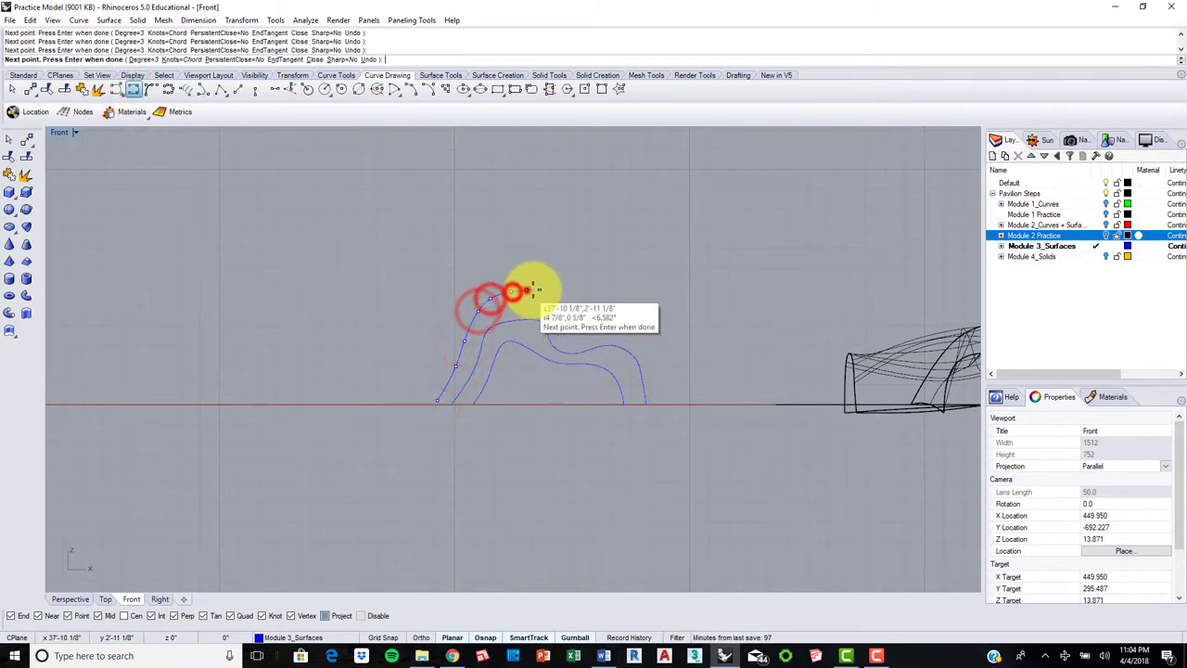
click(527, 290)
click(548, 292)
click(568, 292)
click(585, 294)
click(601, 297)
click(621, 301)
click(637, 313)
click(649, 335)
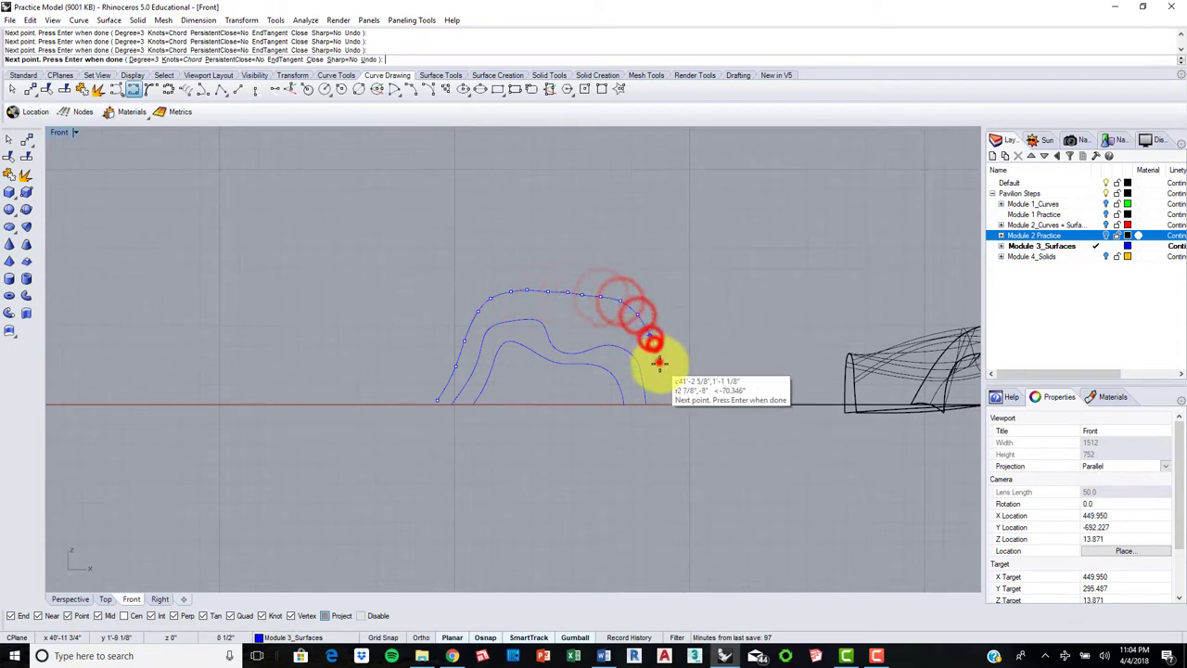
click(659, 373)
click(663, 388)
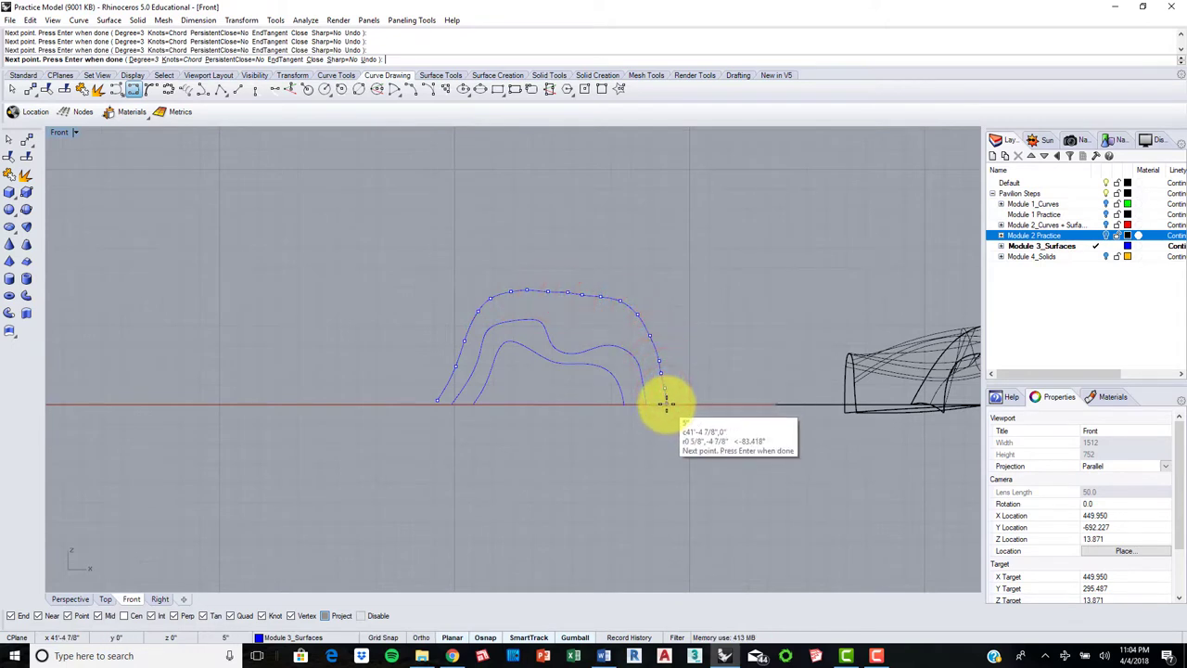
click(666, 404)
key(Return)
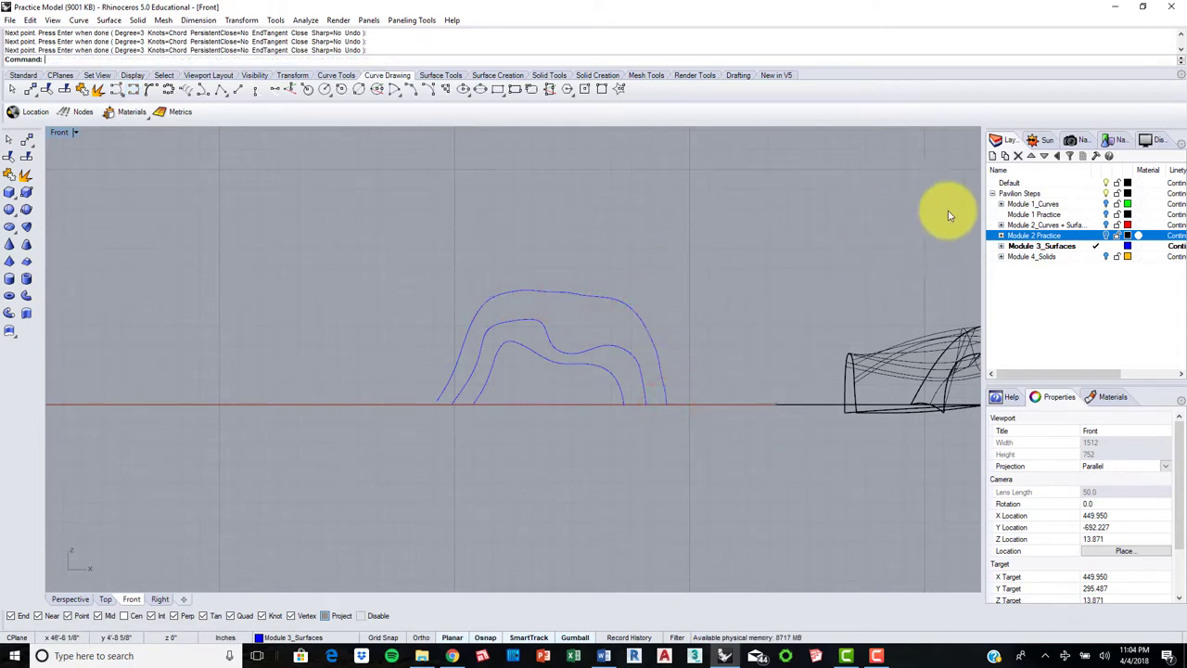
- Create a layer named Module 3 Practice and place it directly below Module 3_Surfaces
click(993, 157)
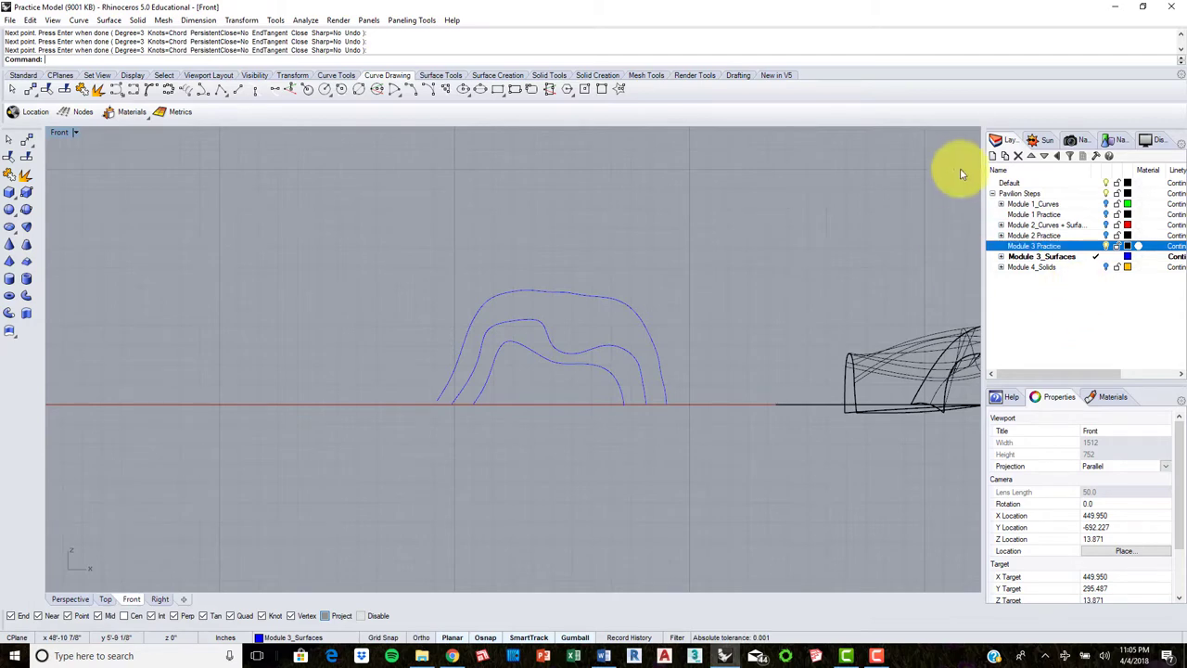
click(1046, 156)
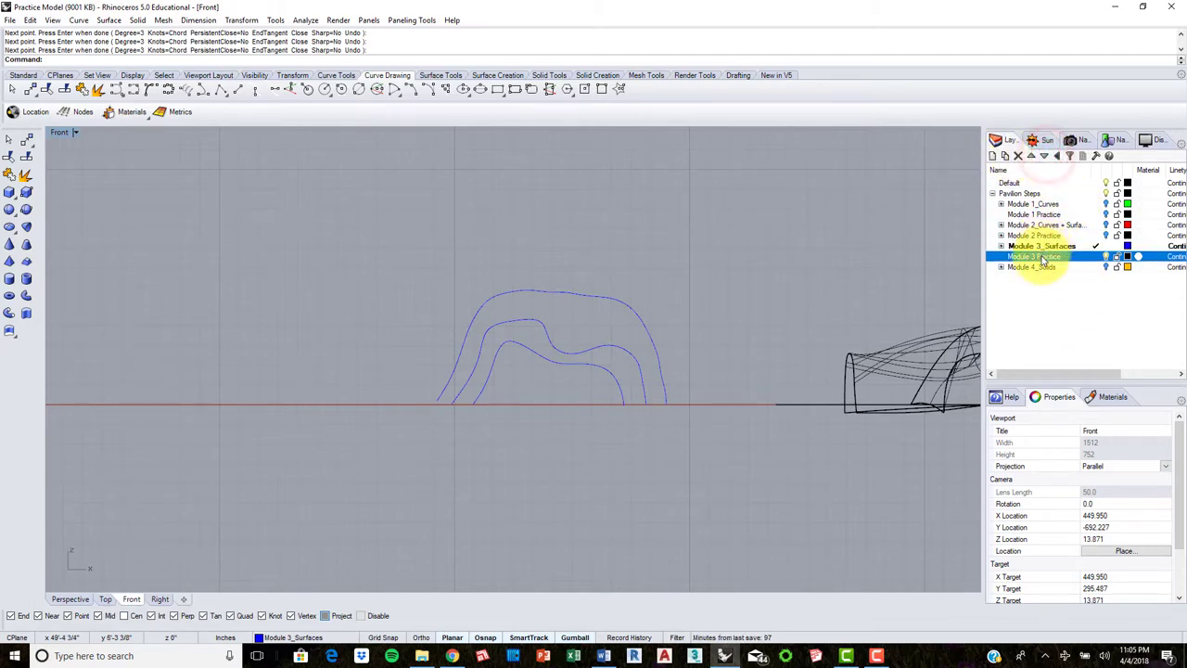
drag(1042, 257, 1045, 248)
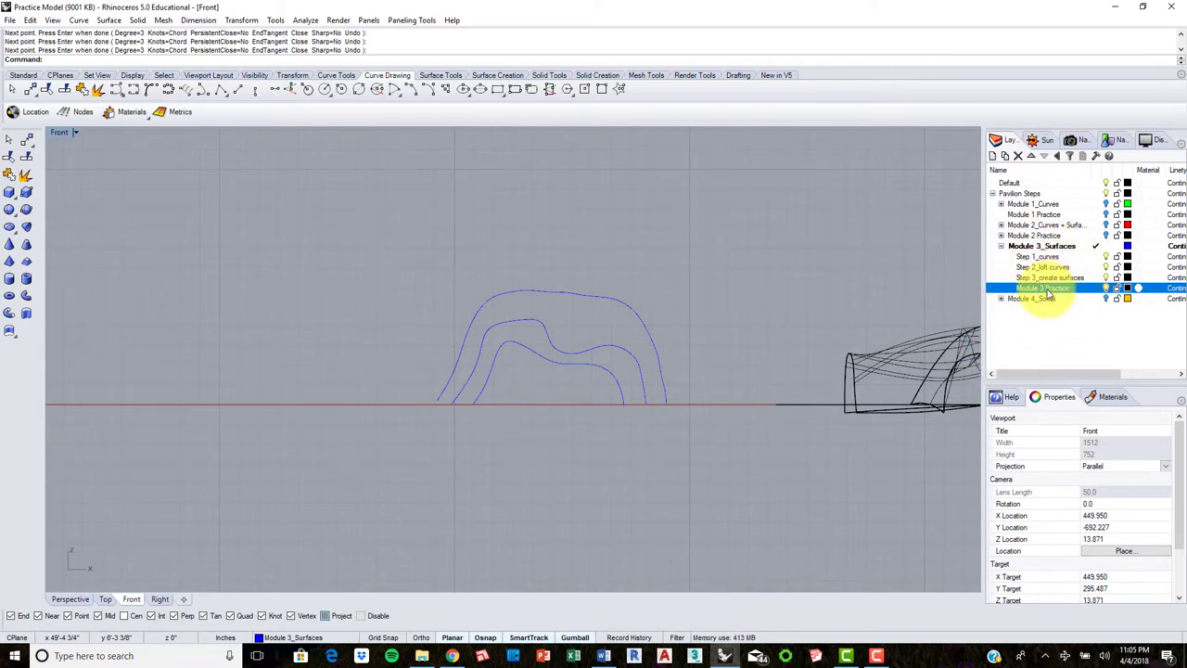
mouse_move(1055, 271)
mouse_down()
mouse_move(1030, 244)
mouse_move(1037, 286)
mouse_up()
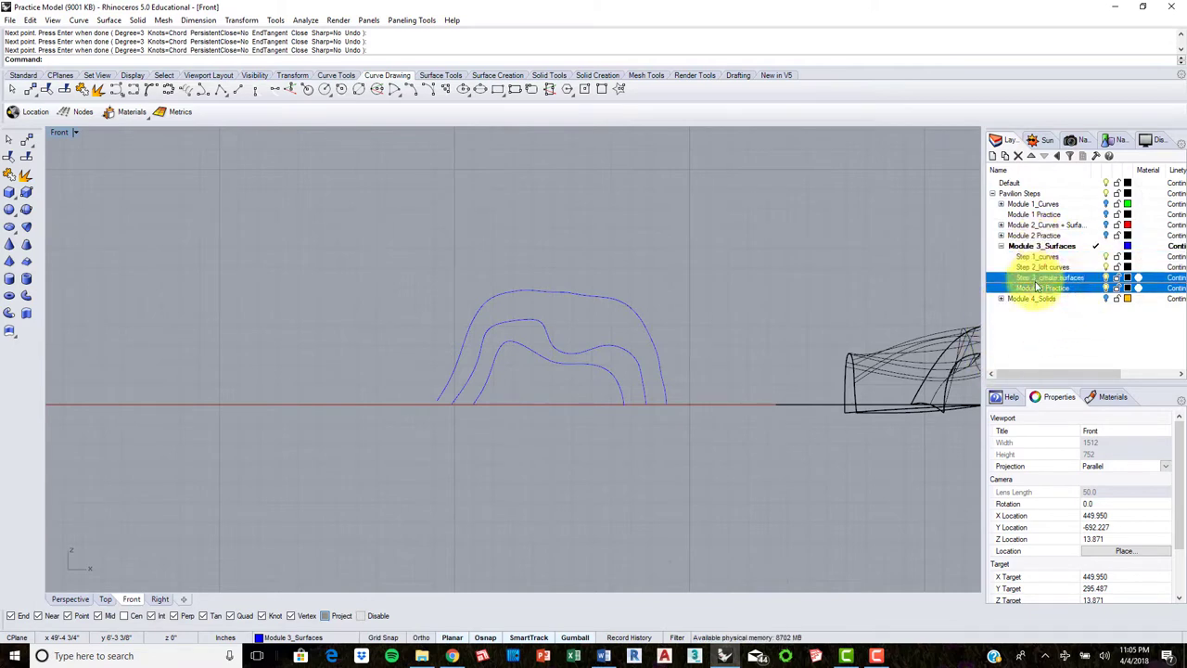
click(1057, 158)
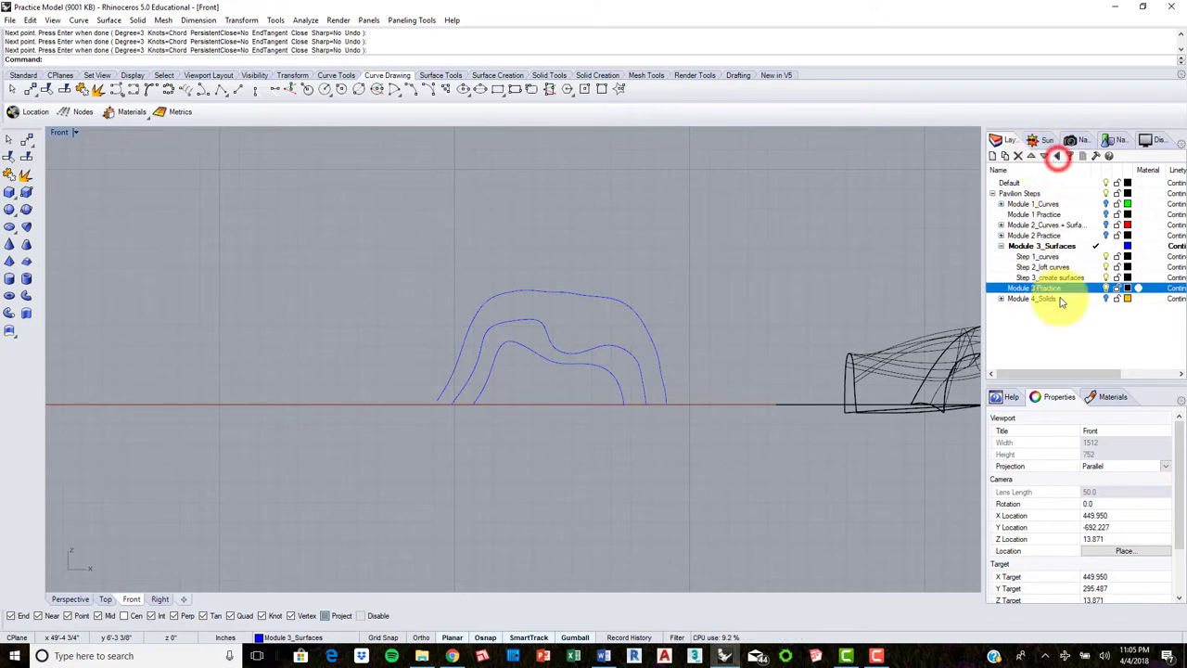
click(1002, 247)
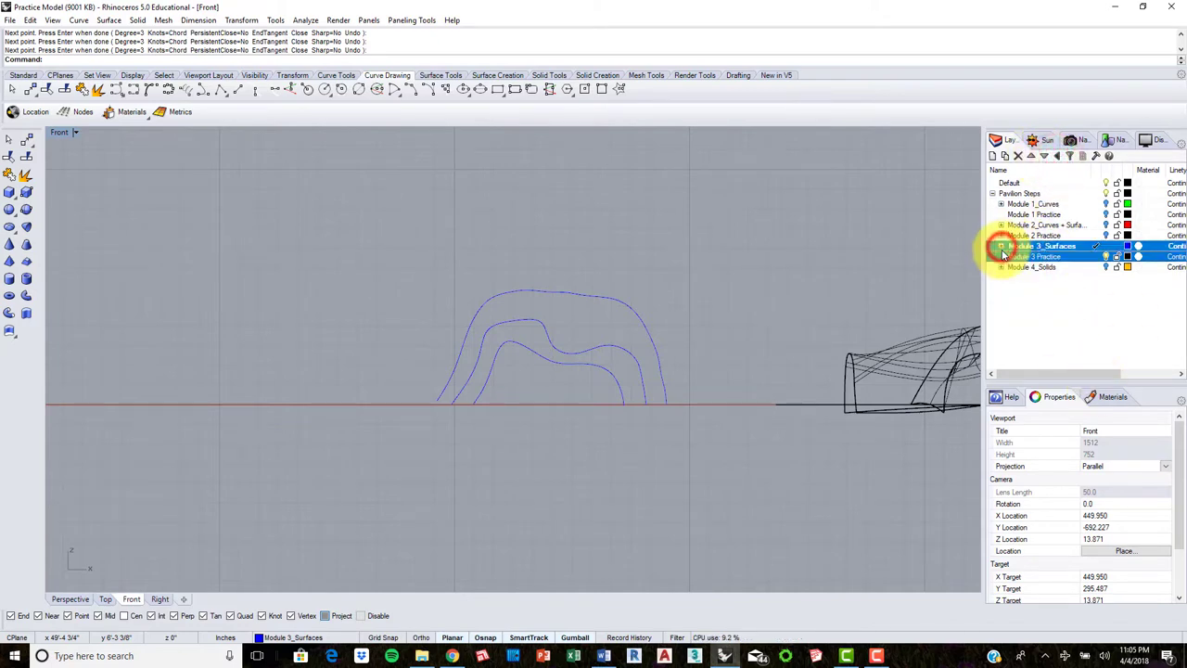
- Make Module 3 Practice the current layer
click(1079, 321)
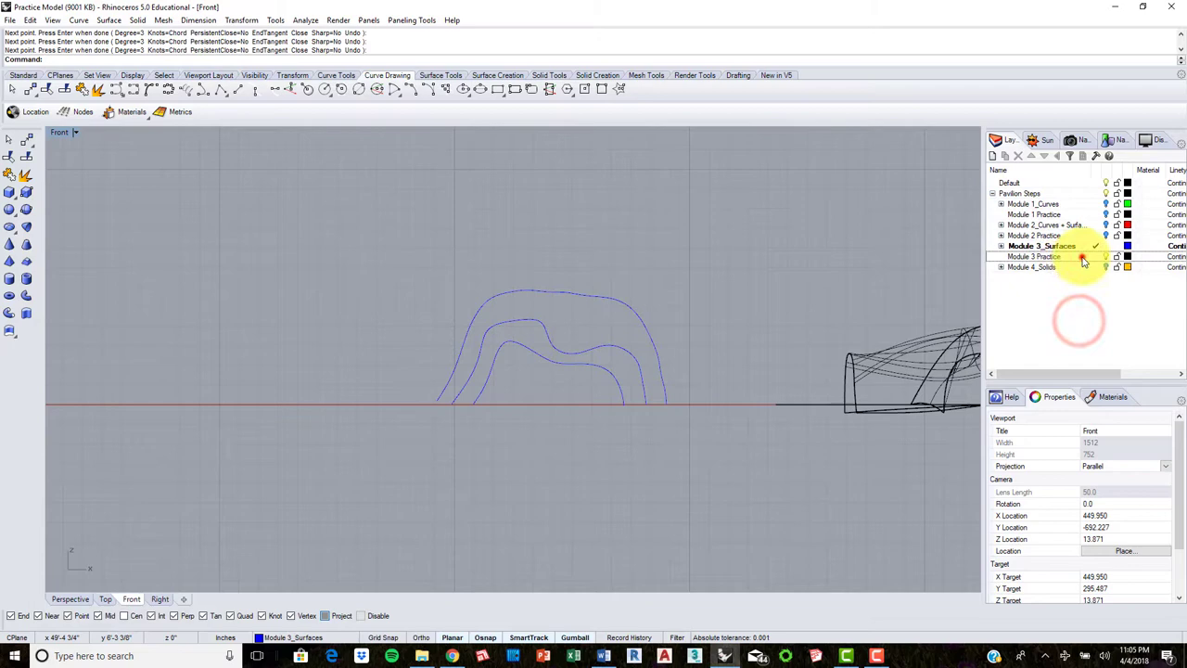
double_click(1082, 258)
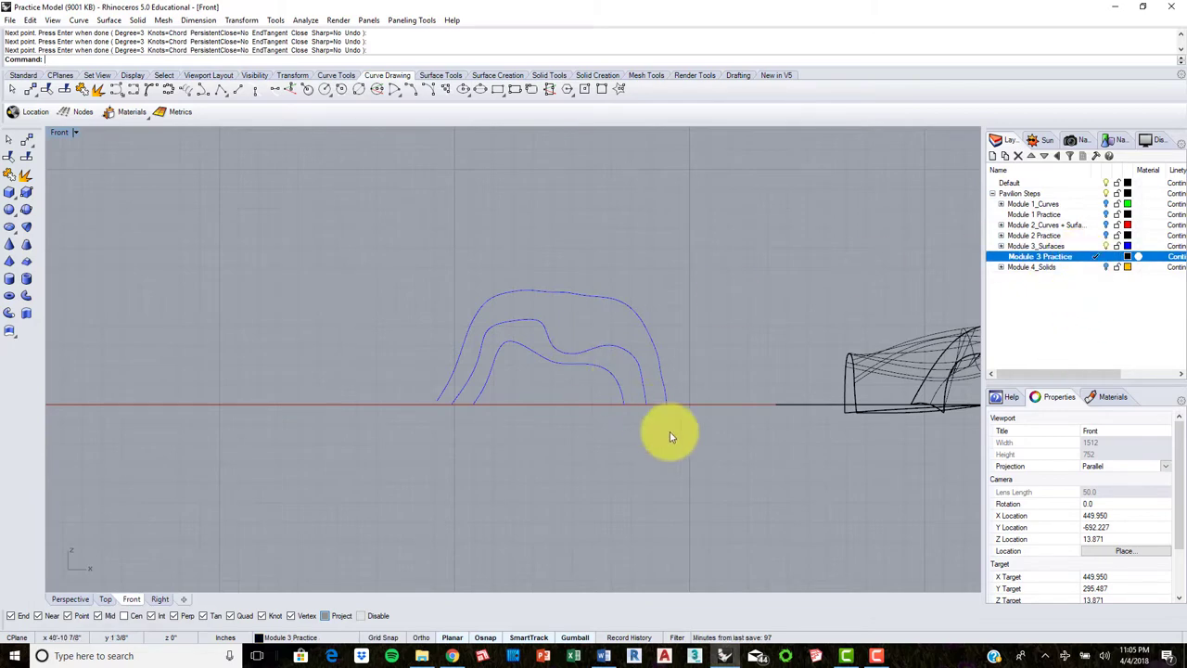
- Try to assign the three new curves to the Module 3 Practice layer
drag(697, 447, 416, 257)
click(1168, 472)
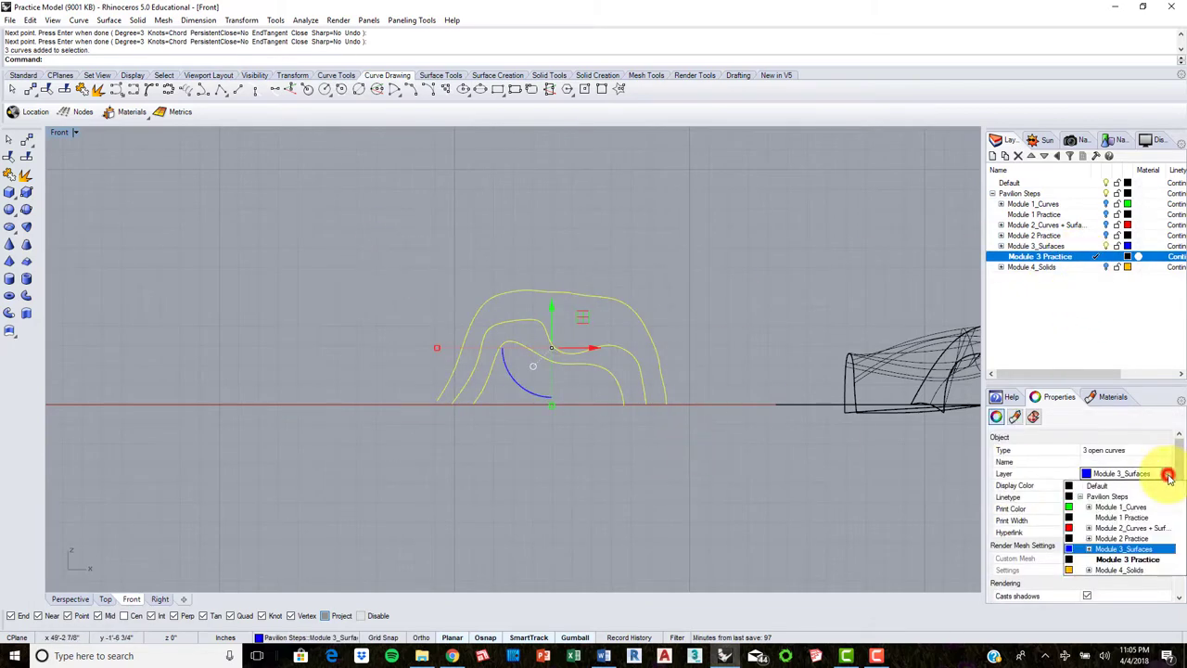
click(1135, 558)
click(694, 252)
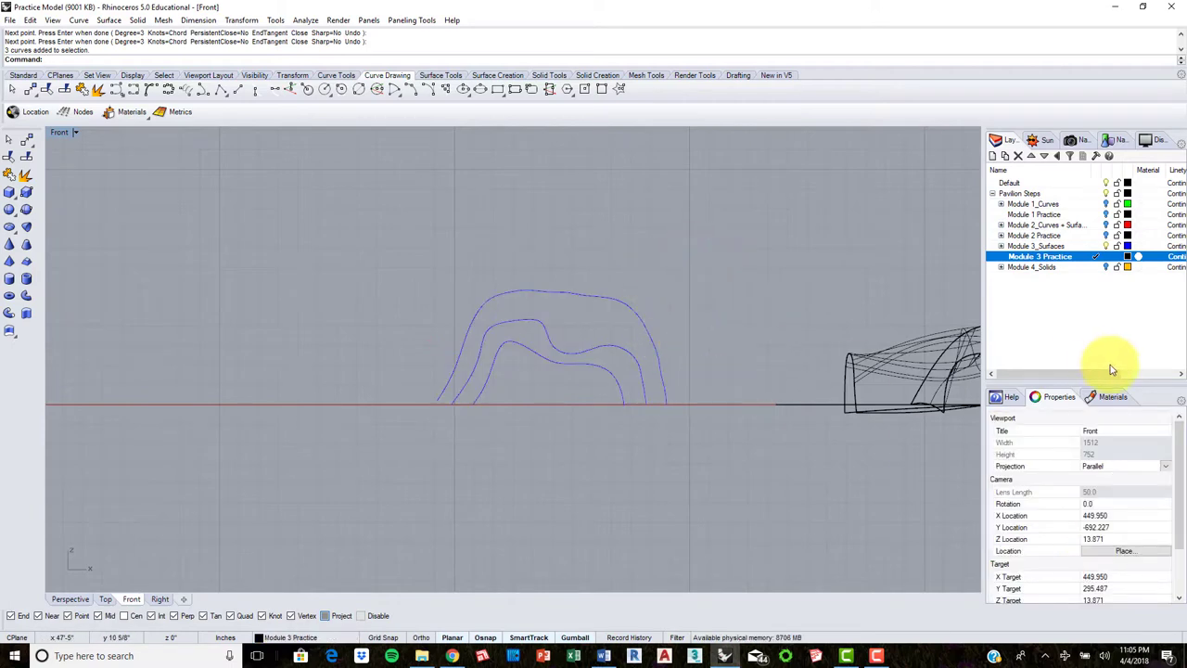
- Assign the three new arch curves to the Module 3 Practice layer
drag(806, 450, 398, 247)
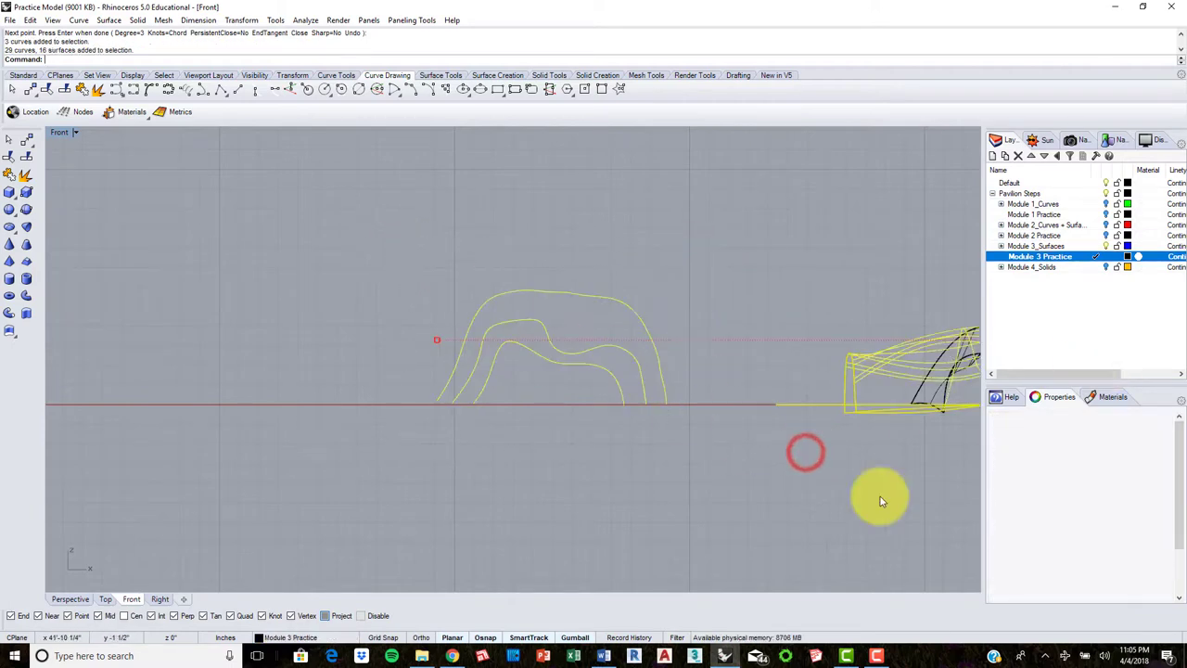
click(738, 481)
drag(501, 257, 683, 424)
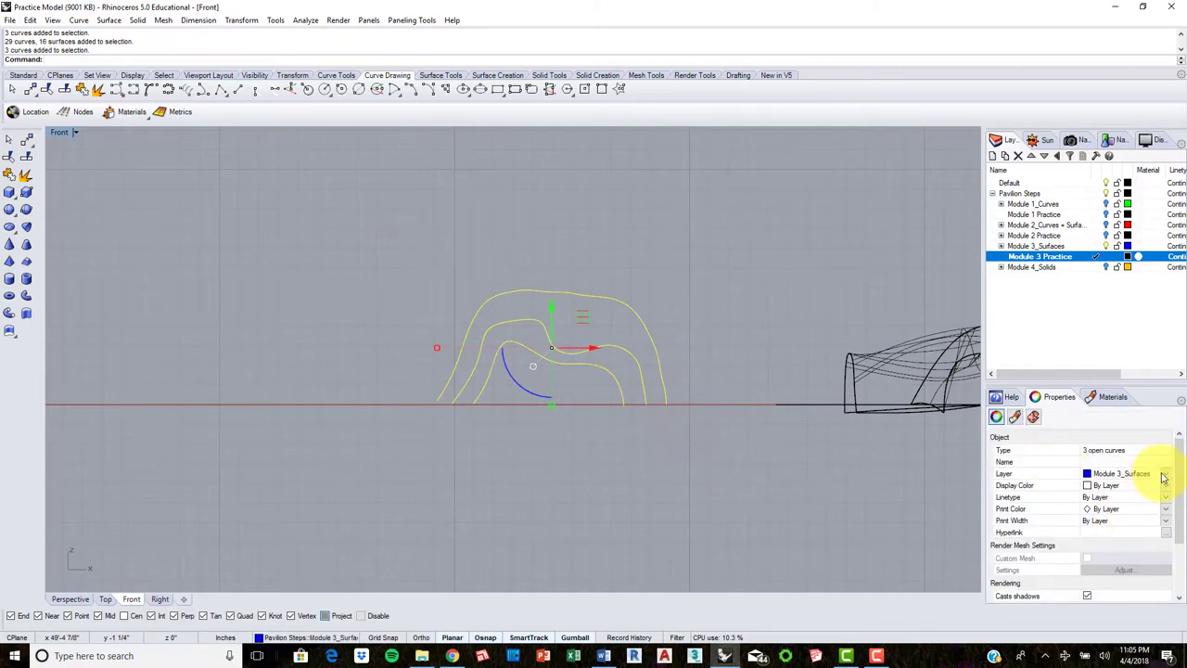
click(1164, 475)
click(1124, 559)
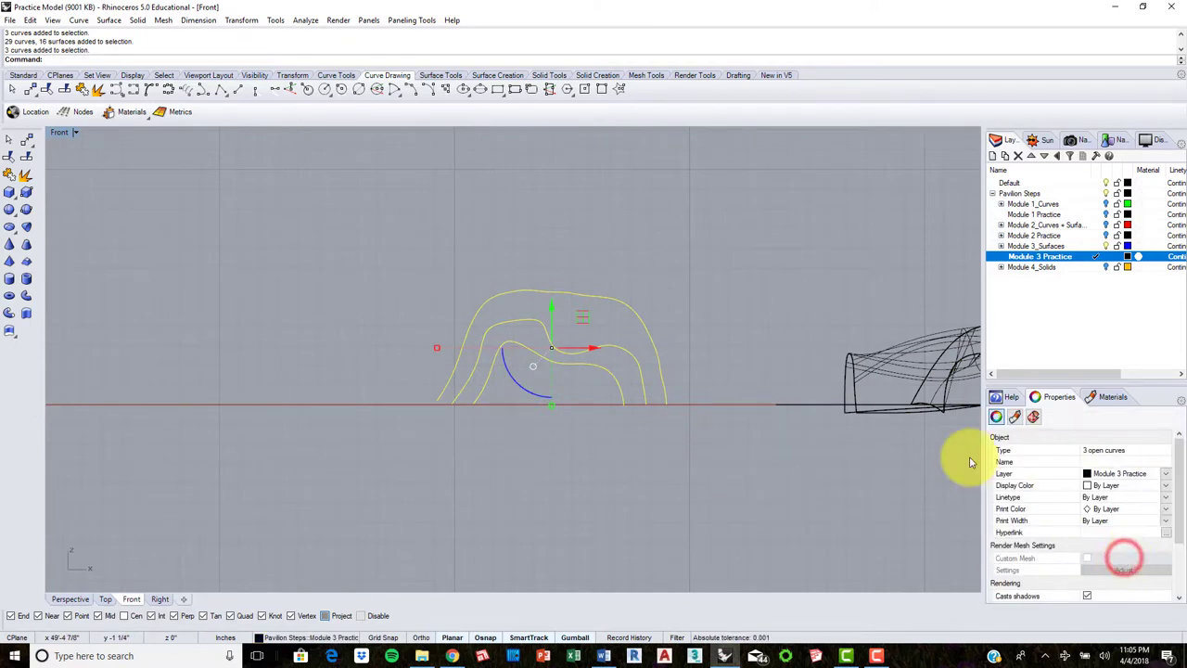
click(683, 220)
- In the Perspective view, move the smallest and middle curves forward along the Y axis to space the three profiles apart
right_drag(652, 302, 622, 313)
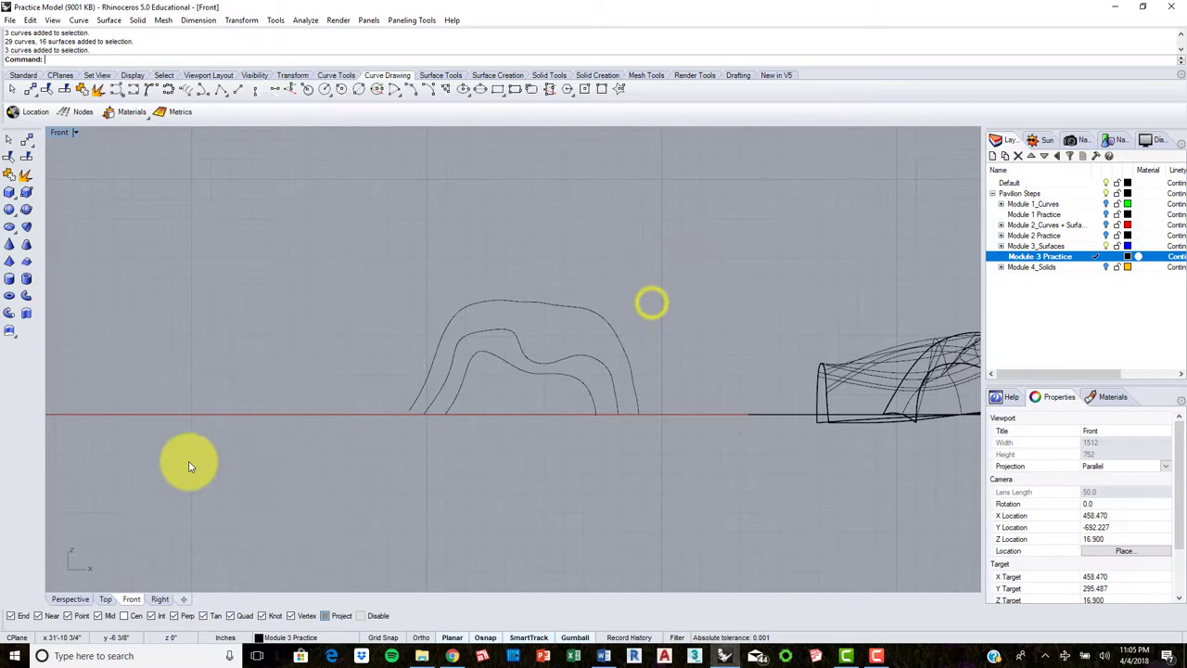
click(105, 599)
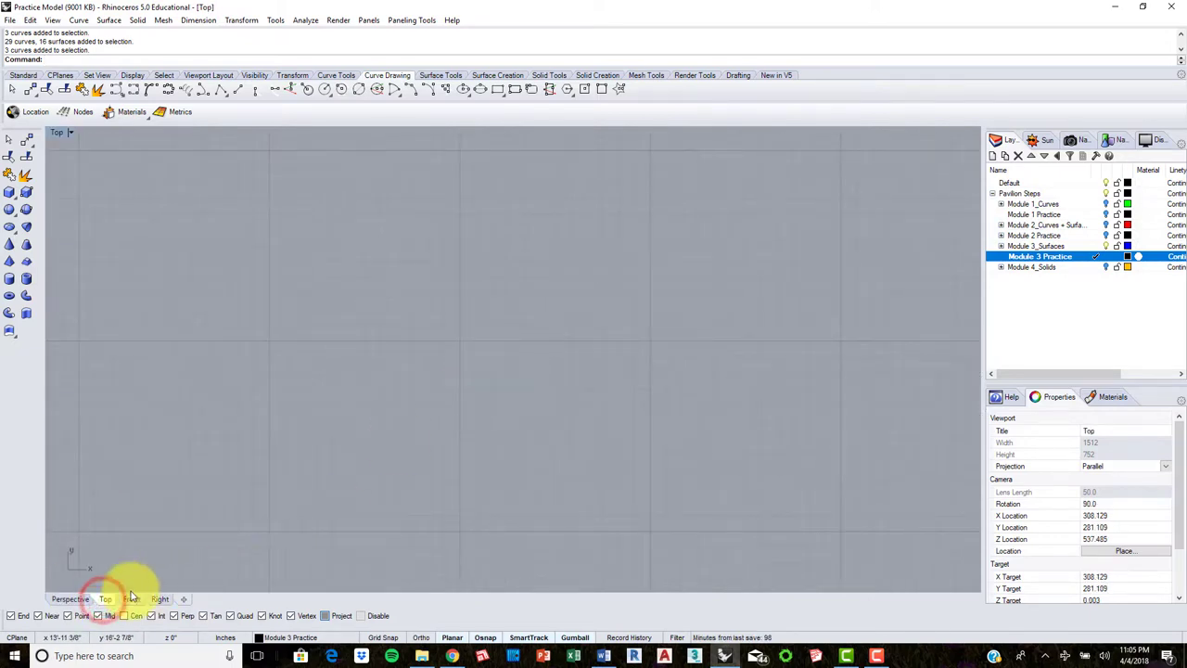
click(81, 596)
scroll(484, 285, down, 8)
shift+right_drag(424, 316, 468, 309)
scroll(468, 309, up, 6)
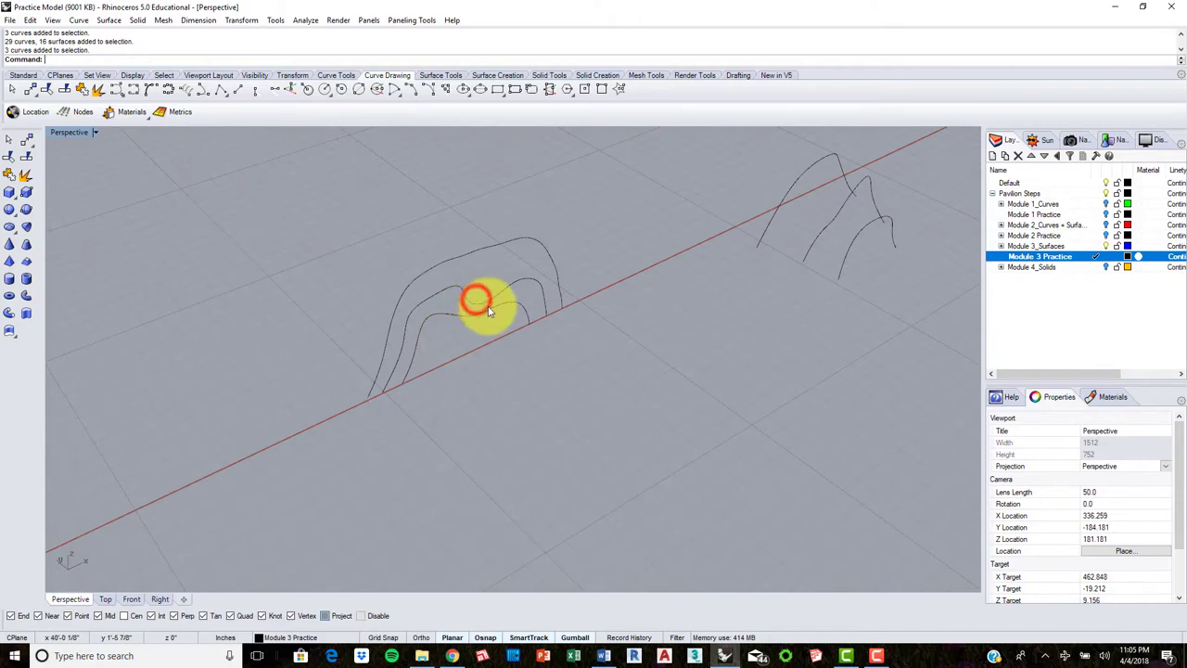
mouse_move(495, 333)
mouse_down()
mouse_move(471, 292)
mouse_move(490, 351)
mouse_up()
click(586, 442)
drag(558, 366, 525, 375)
click(624, 475)
scroll(616, 418, down, 6)
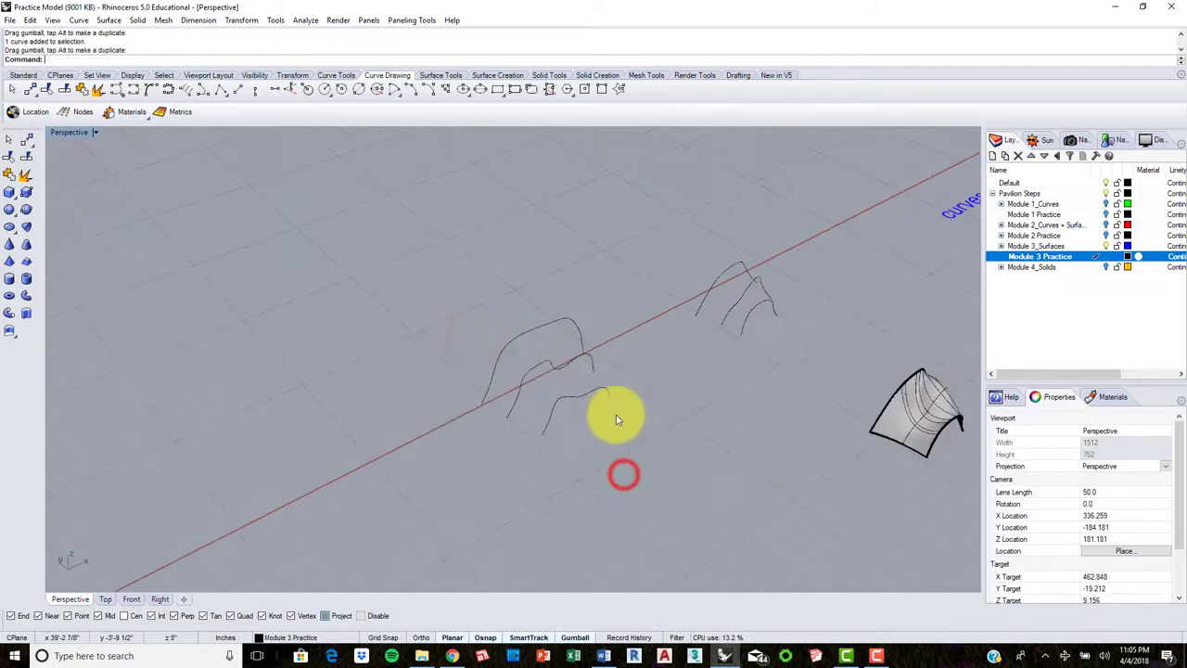
- Copy the three spaced profile curves forward along the Y axis, keeping the originals in place
right_drag(616, 414, 425, 397)
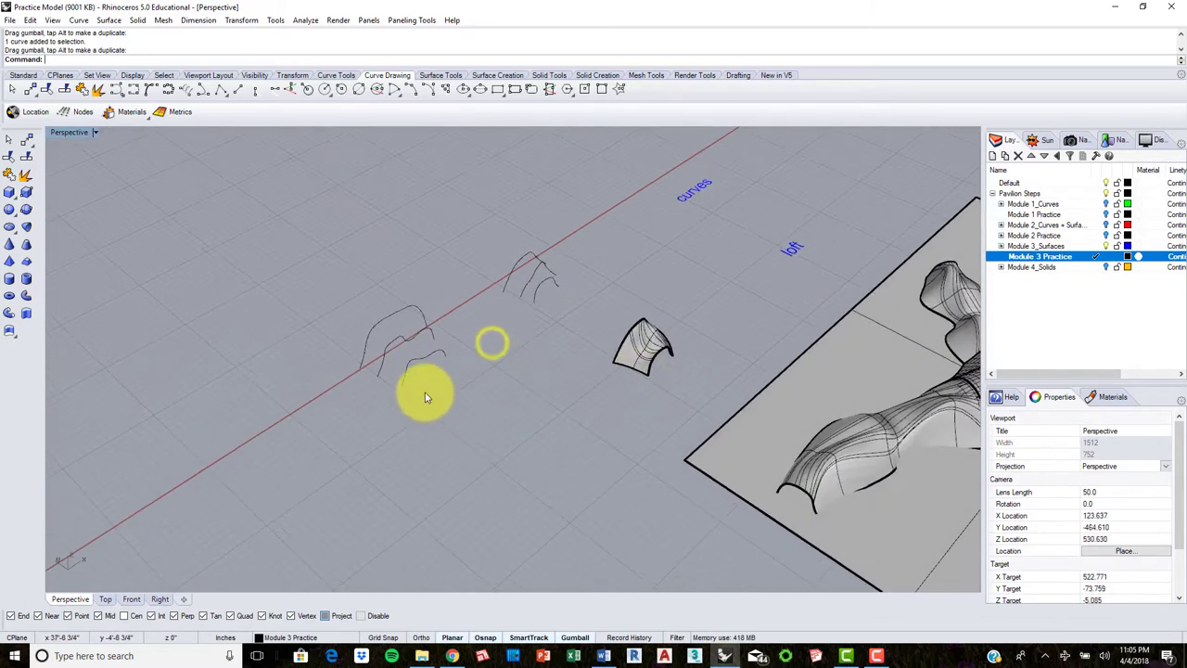
click(344, 318)
click(415, 331)
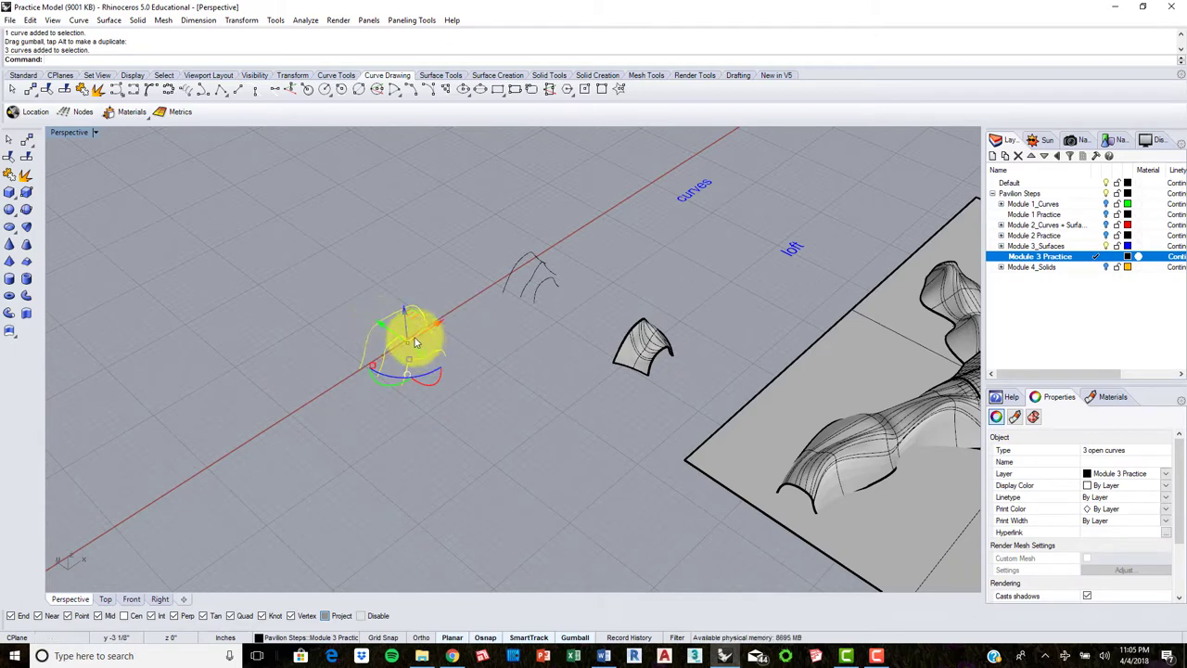
drag(427, 334, 414, 415)
shift+right_drag(445, 421, 557, 337)
drag(401, 302, 534, 354)
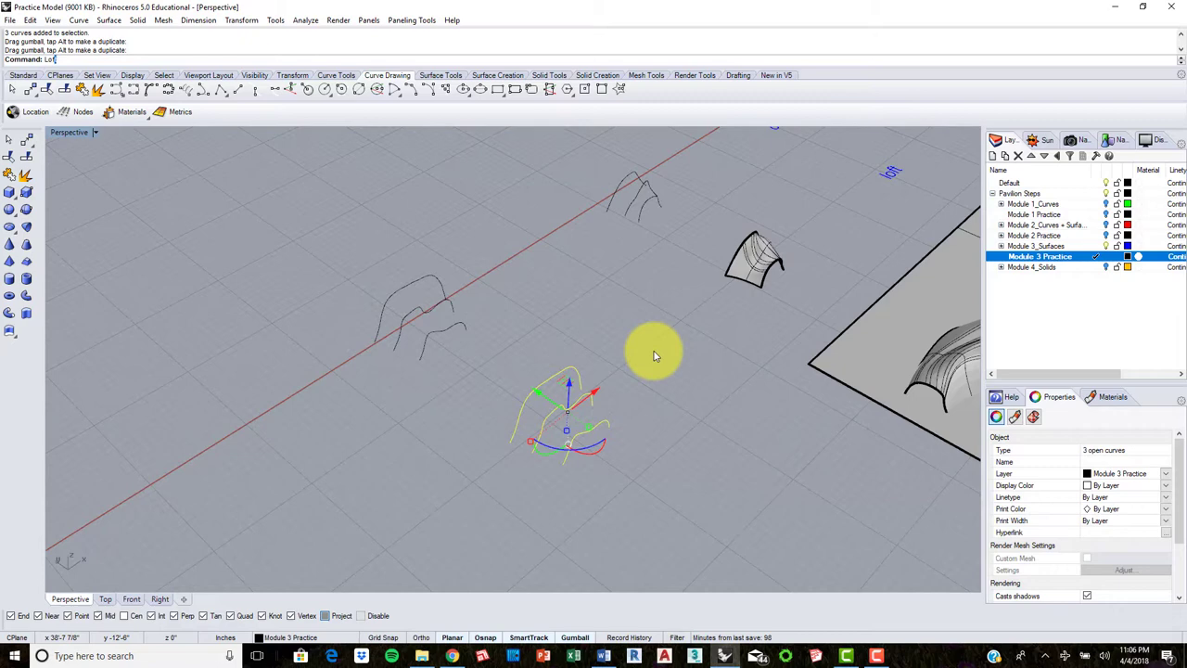
- Loft the copied three curves with the Normal style and Do not simplify
key(Return)
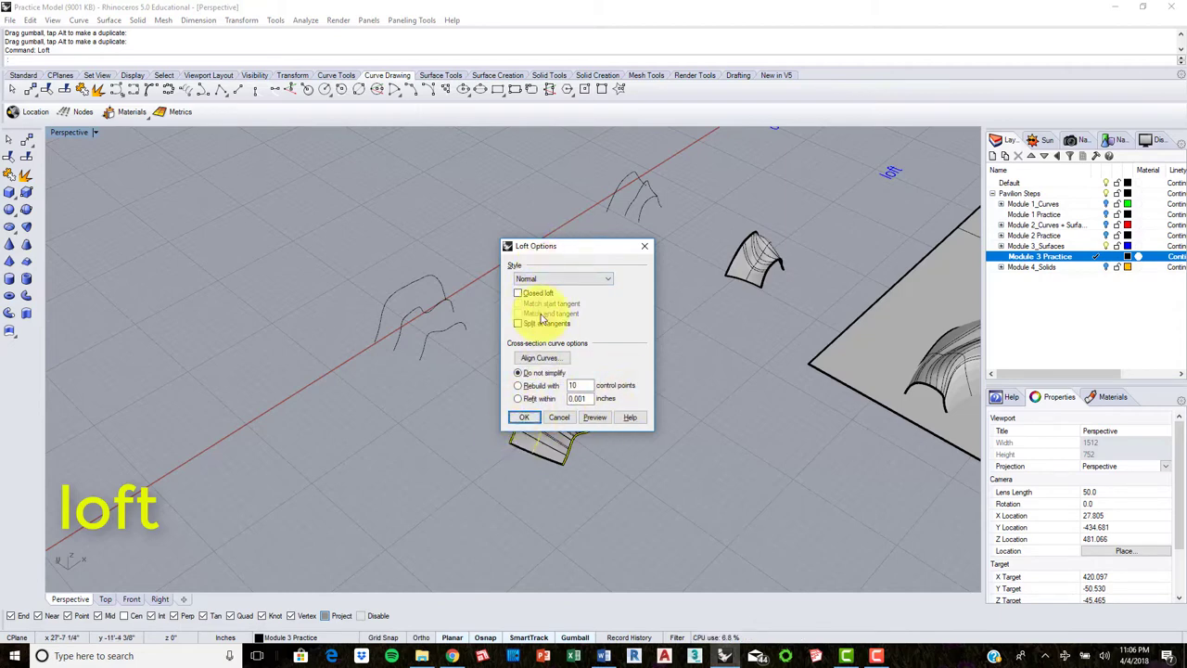
click(526, 417)
ctrl+right_drag(681, 492, 546, 384)
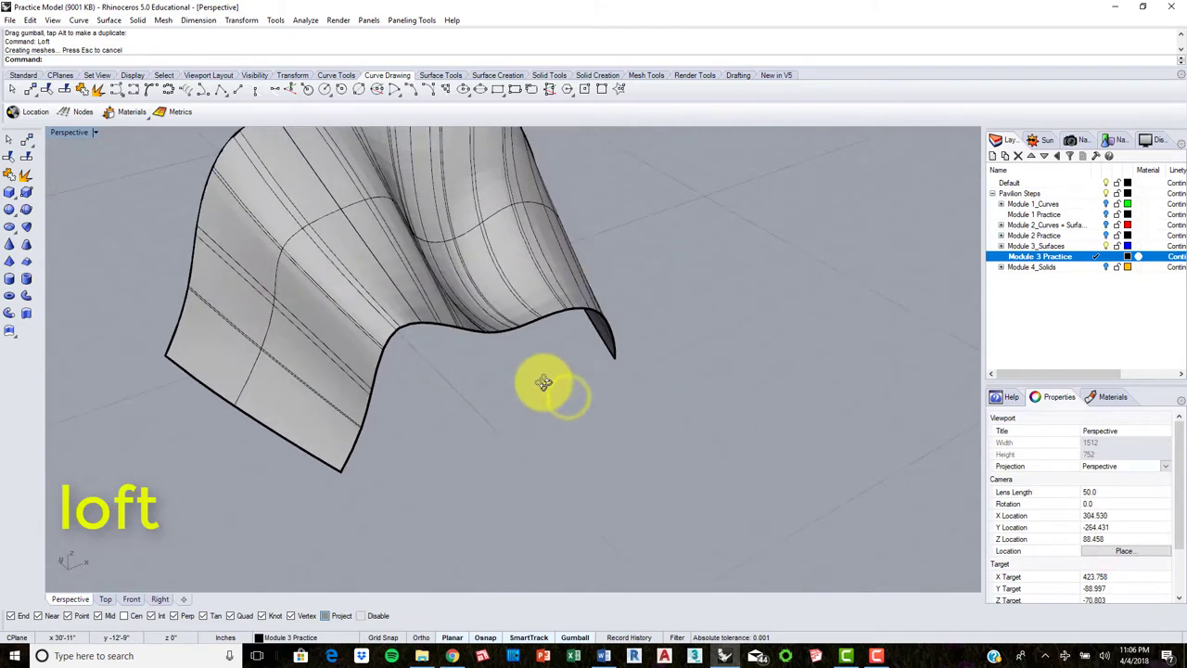
shift+right_drag(433, 247, 651, 394)
right_drag(670, 387, 617, 339)
mouse_move(529, 356)
right_down()
mouse_move(485, 363)
mouse_move(720, 324)
mouse_move(527, 340)
right_up()
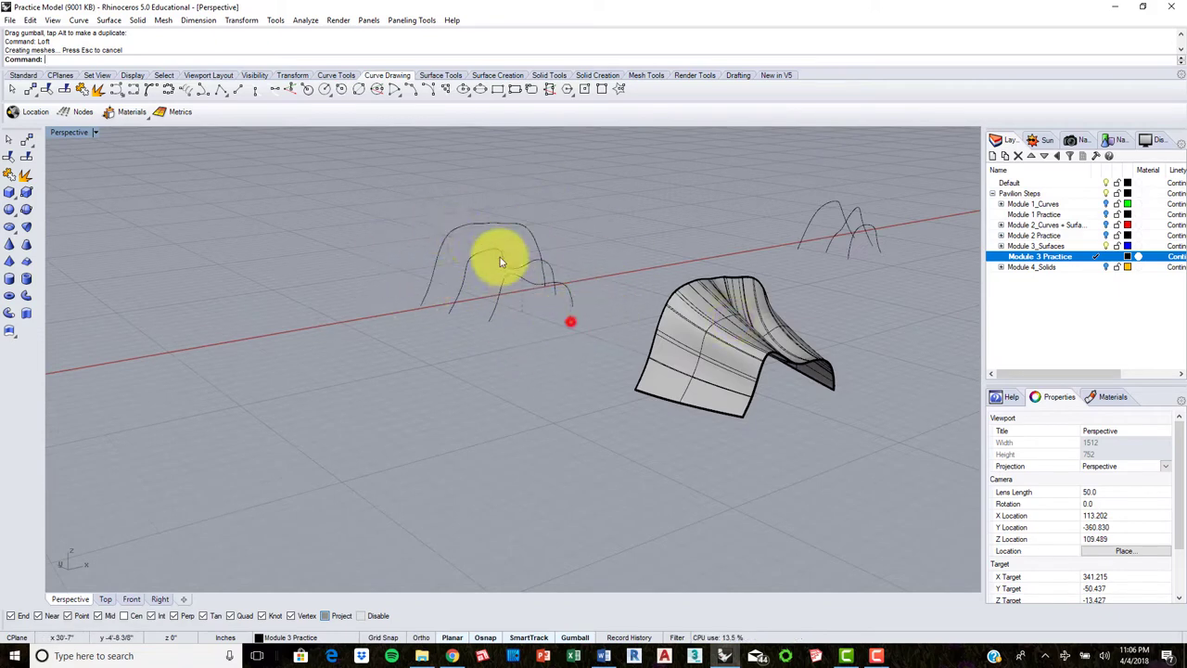
- Copy the original three profile curves along the X axis towards the origin
drag(500, 257, 423, 211)
scroll(520, 227, down, 5)
right_drag(609, 238, 590, 321)
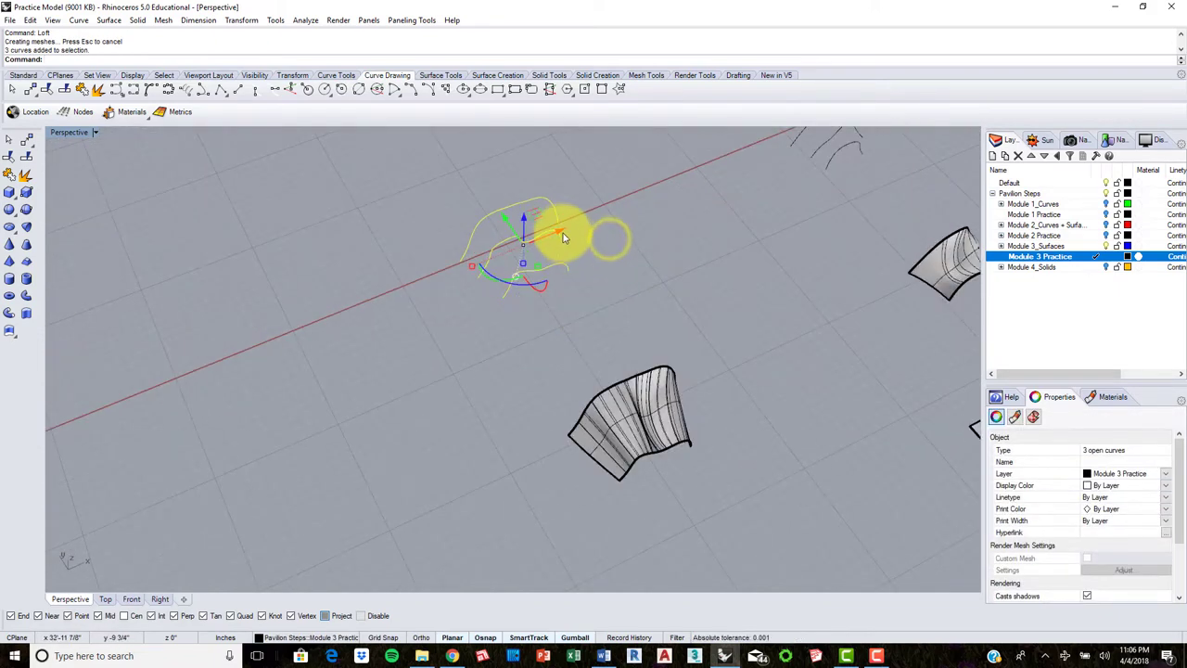
drag(561, 233, 268, 340)
scroll(379, 336, down, 3)
shift+right_drag(379, 337, 429, 260)
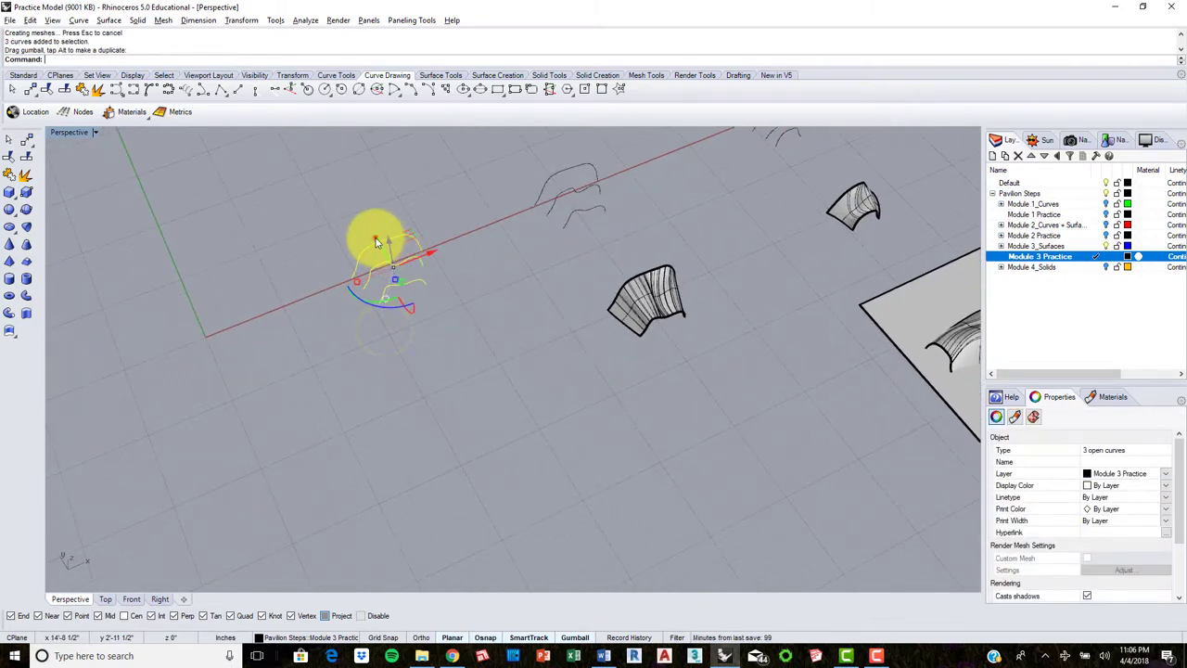
- Copy the curve set near the origin twice forward along the Y axis to form a row of three sets
drag(376, 239, 479, 391)
key(alt)
key(alt)
click(564, 369)
- Loft all nine curves of the row into one long undulating surface with the Normal style
drag(508, 482, 315, 247)
text(t)
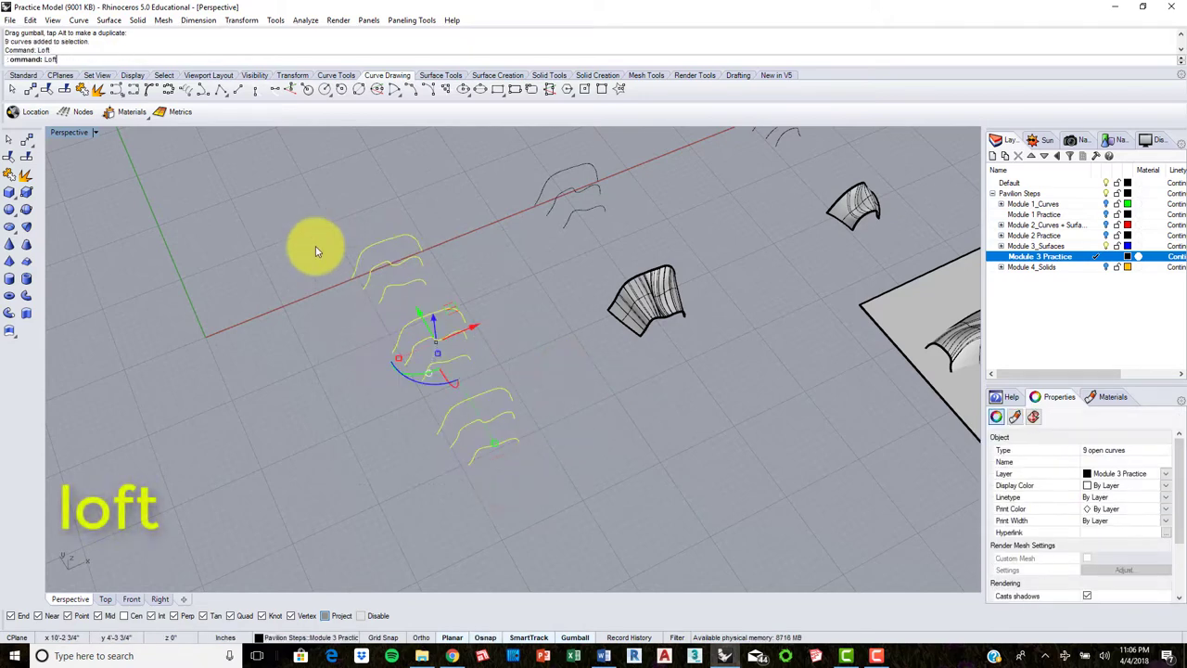
key(Return)
click(524, 419)
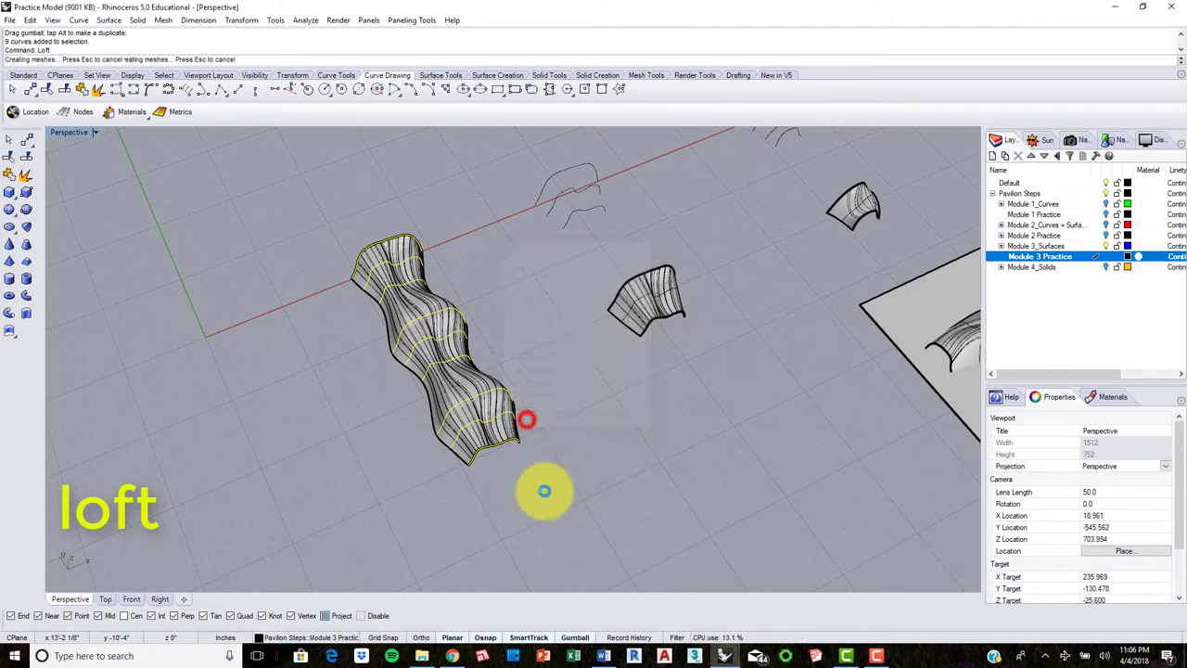
right_drag(424, 324, 325, 332)
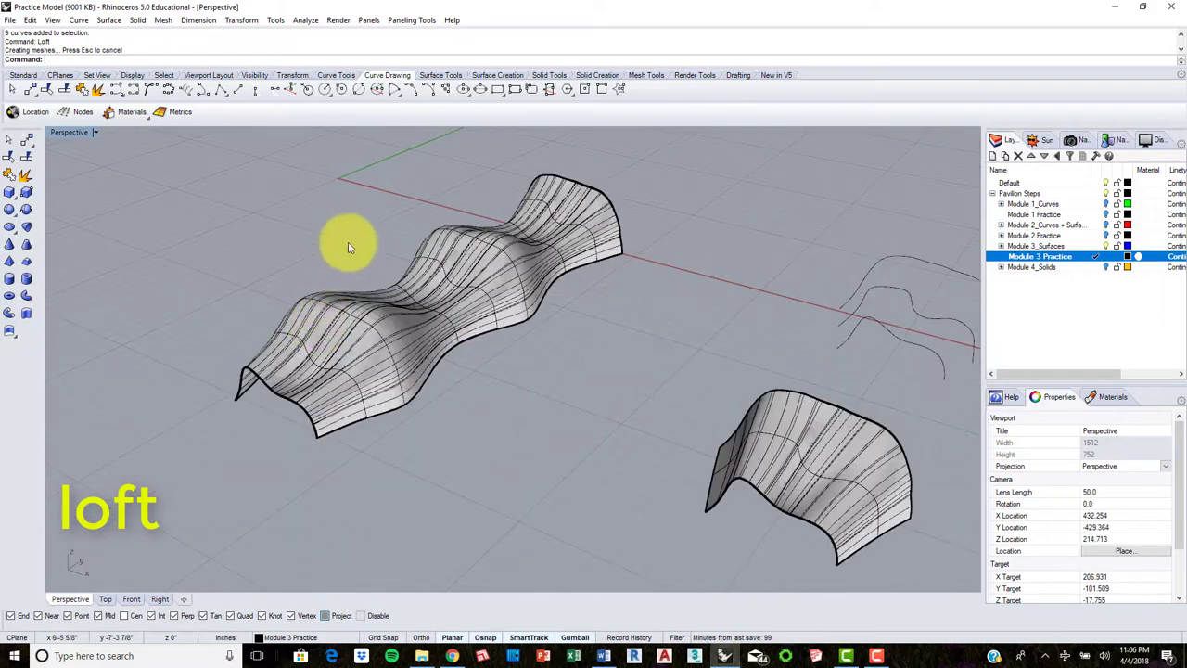
- Try moving the long lofted surface away from its profile curves and undo each move
click(475, 266)
scroll(501, 359, down, 3)
right_drag(510, 364, 520, 336)
drag(517, 338, 452, 490)
key(ctrl+z)
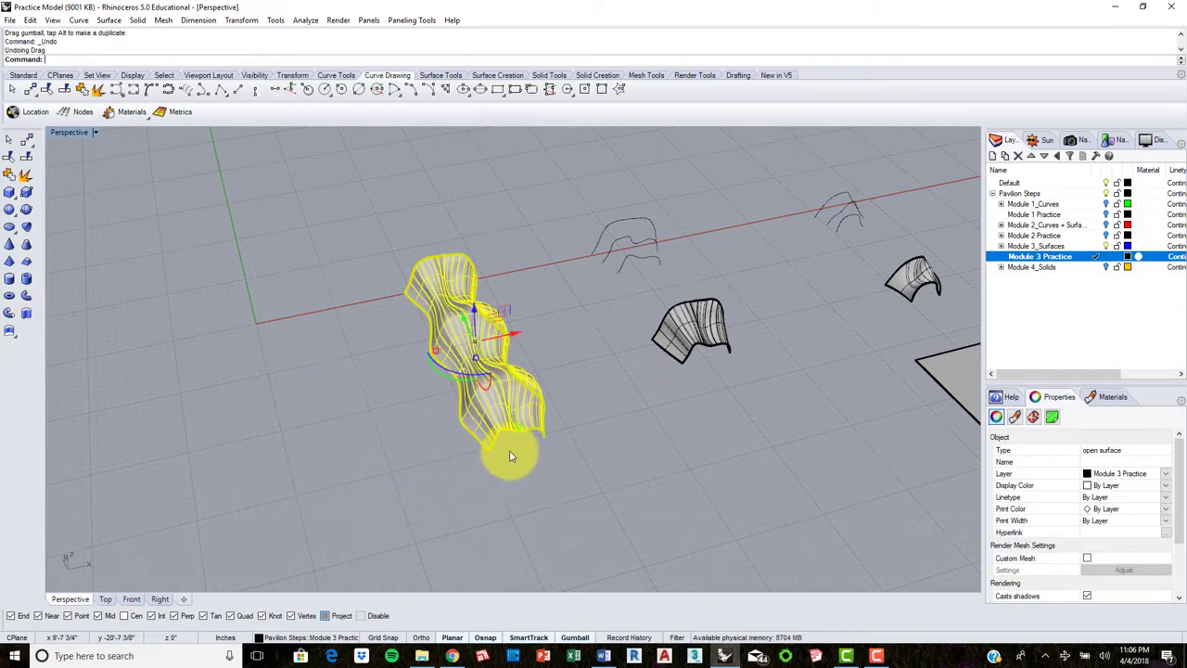
drag(517, 337, 297, 425)
key(ctrl+z)
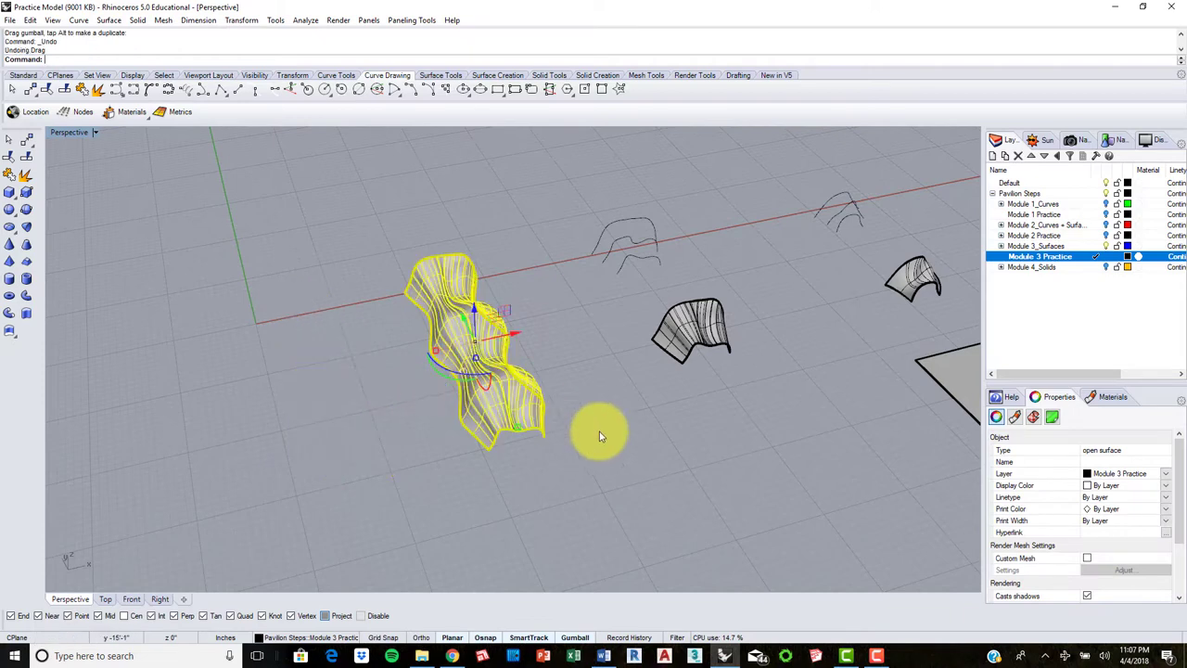
- Group the long lofted surface with its nine profile curves
click(603, 436)
drag(548, 472, 381, 259)
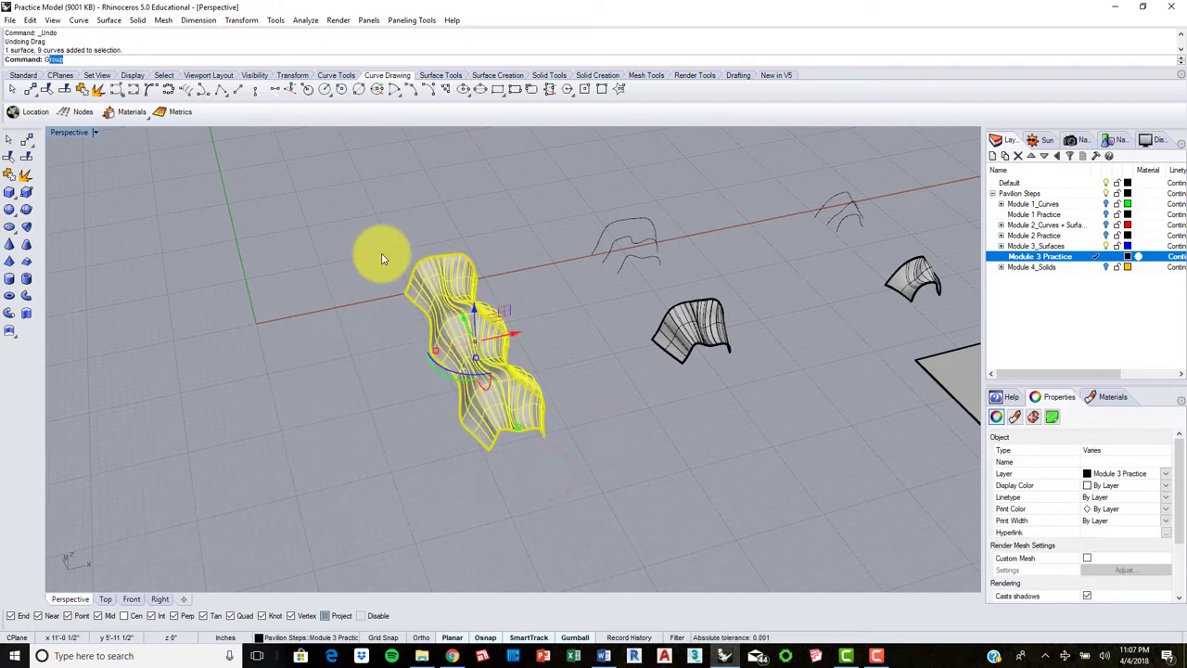
click(522, 234)
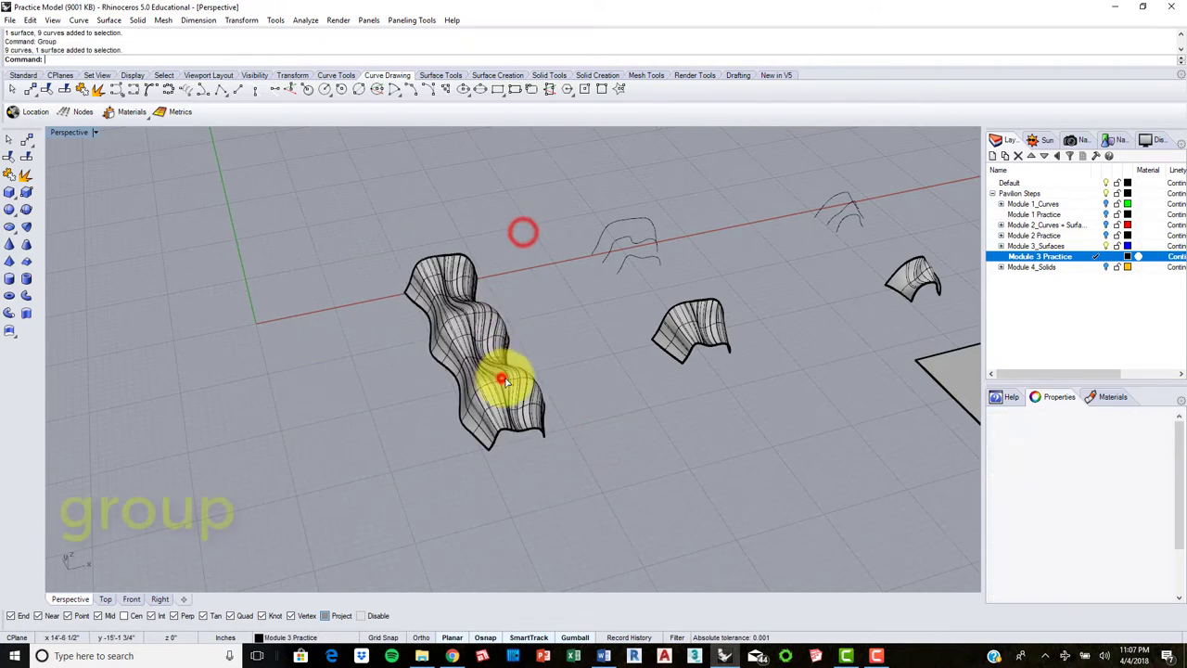
- Try moving the grouped surface and curves, and undo both the move and the grouping
click(491, 376)
drag(516, 328, 377, 476)
key(ctrl+z)
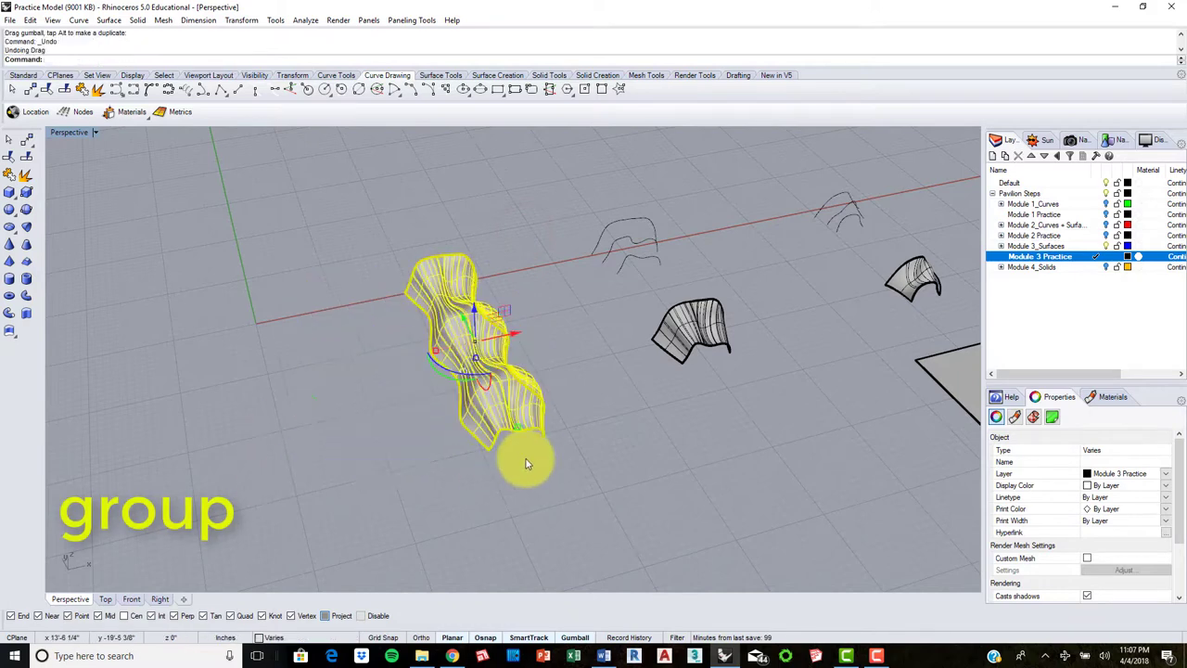
key(ctrl+z)
- Try moving the ungrouped long surface along the X axis off its curves, and undo the move
click(491, 340)
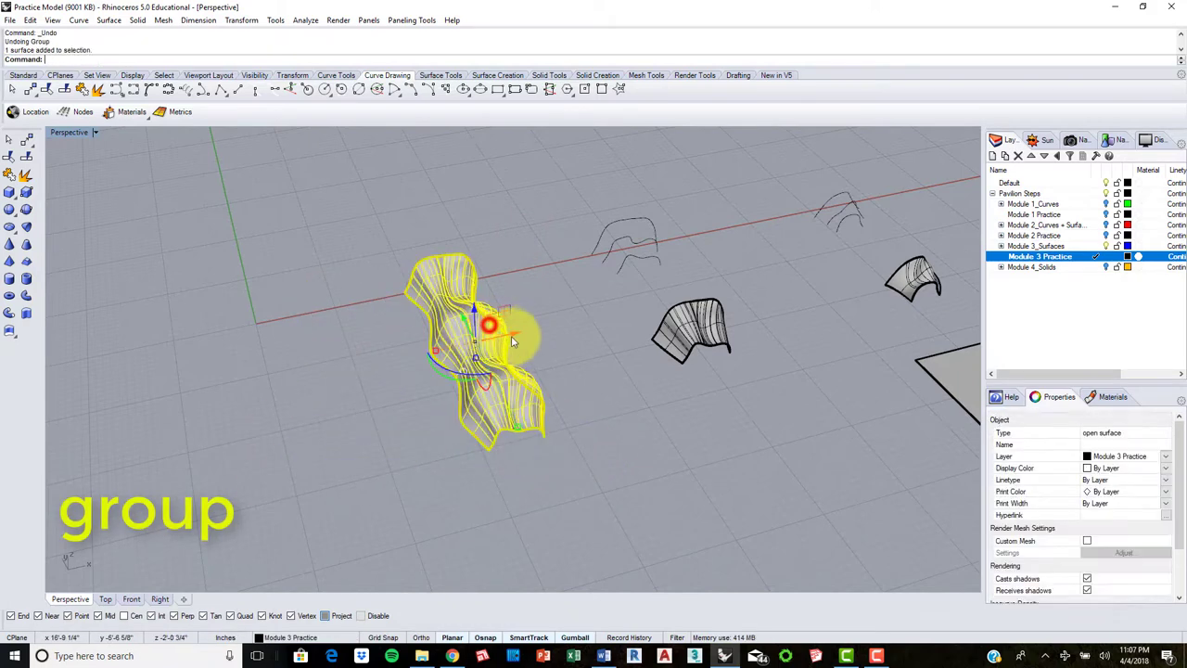
drag(517, 332, 380, 334)
click(536, 481)
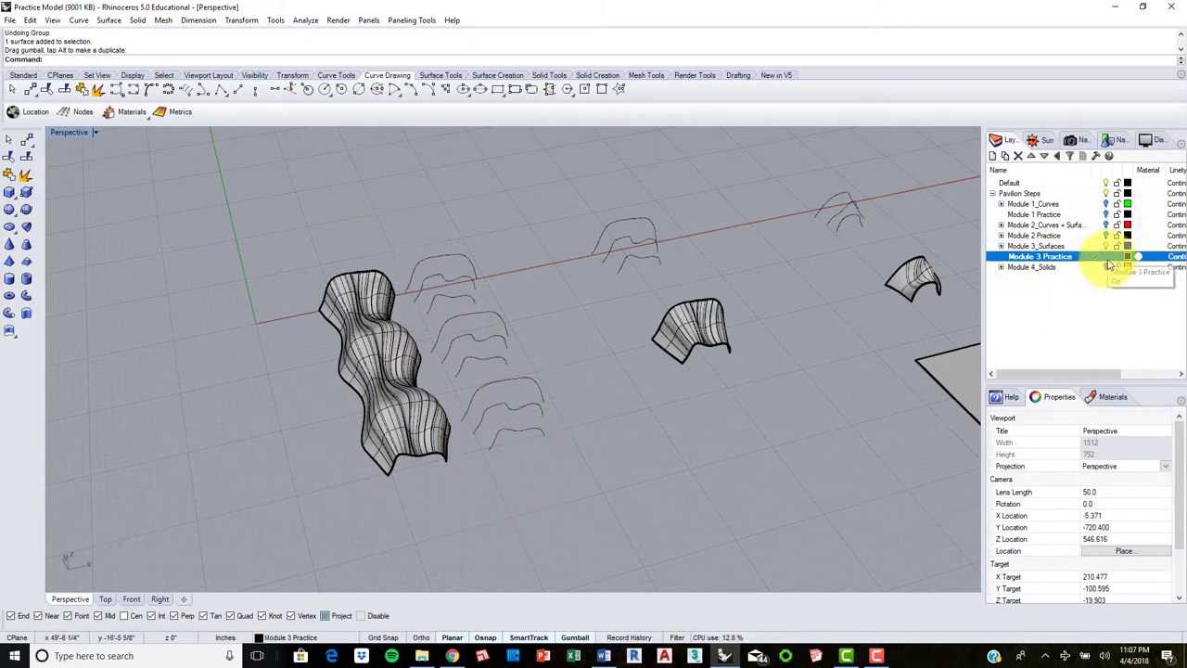
right_click(530, 392)
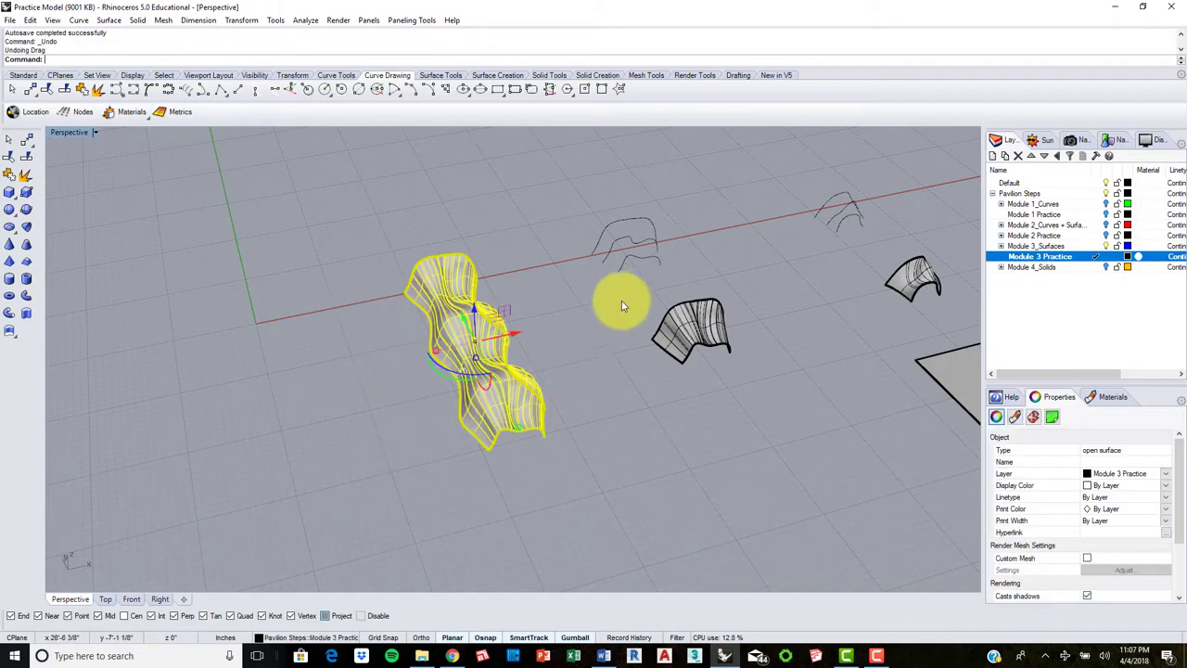
- In the Top view, copy the original three profile curves down the Y axis to the area beside the sample pavilion
click(596, 338)
scroll(598, 339, down, 7)
shift+right_drag(795, 335, 545, 351)
scroll(541, 276, up, 3)
drag(544, 305, 456, 217)
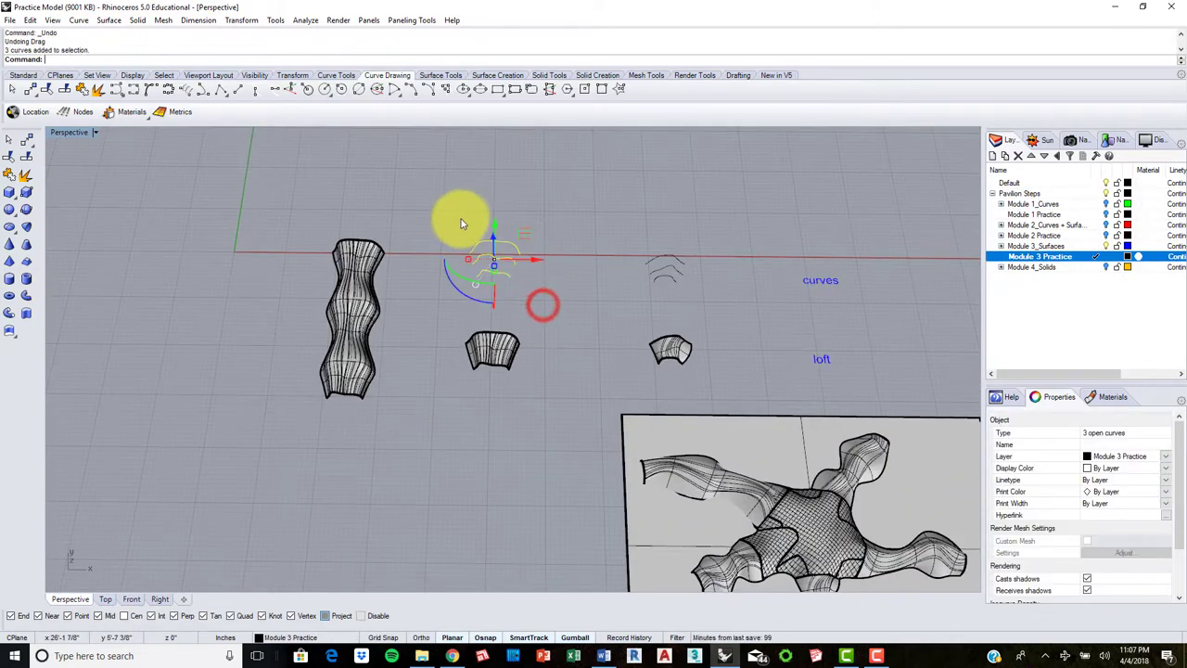
click(106, 599)
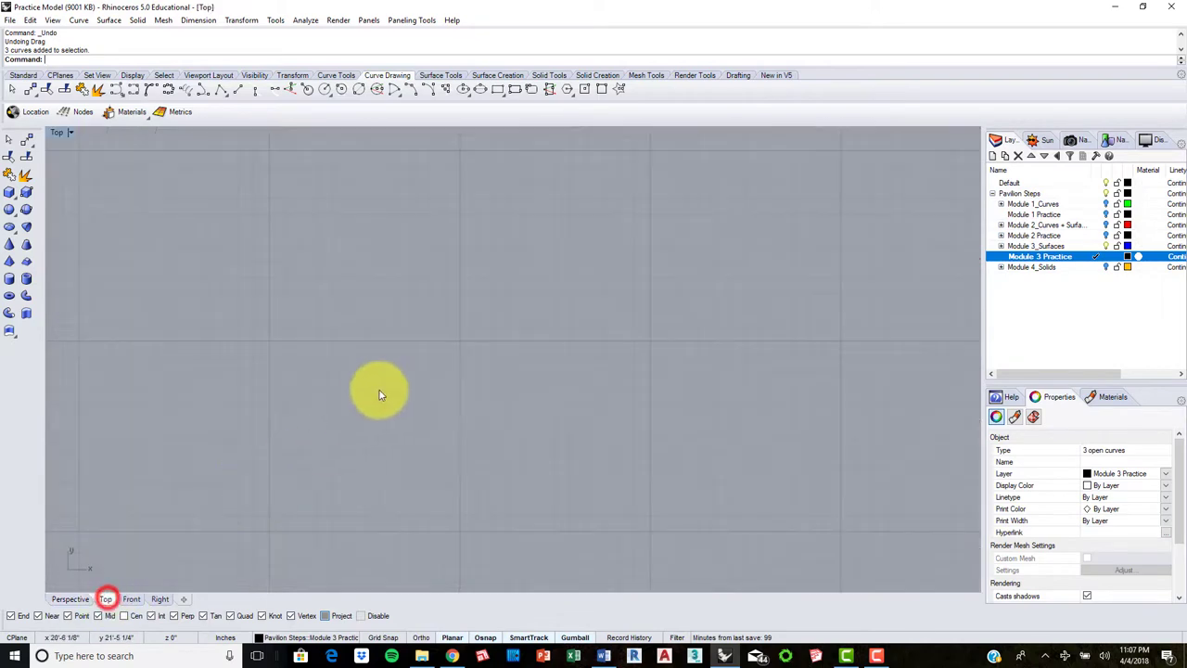
scroll(463, 362, down, 5)
right_drag(495, 377, 547, 209)
scroll(547, 209, up, 2)
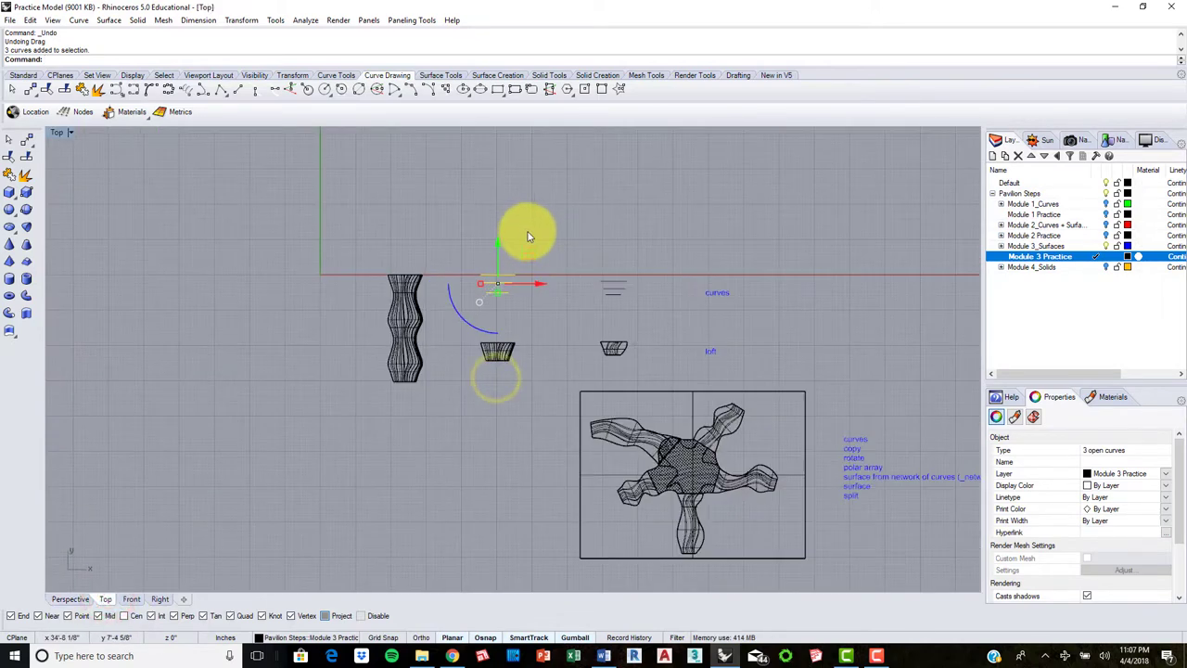
right_drag(618, 271, 654, 172)
key(alt)
drag(534, 149, 534, 312)
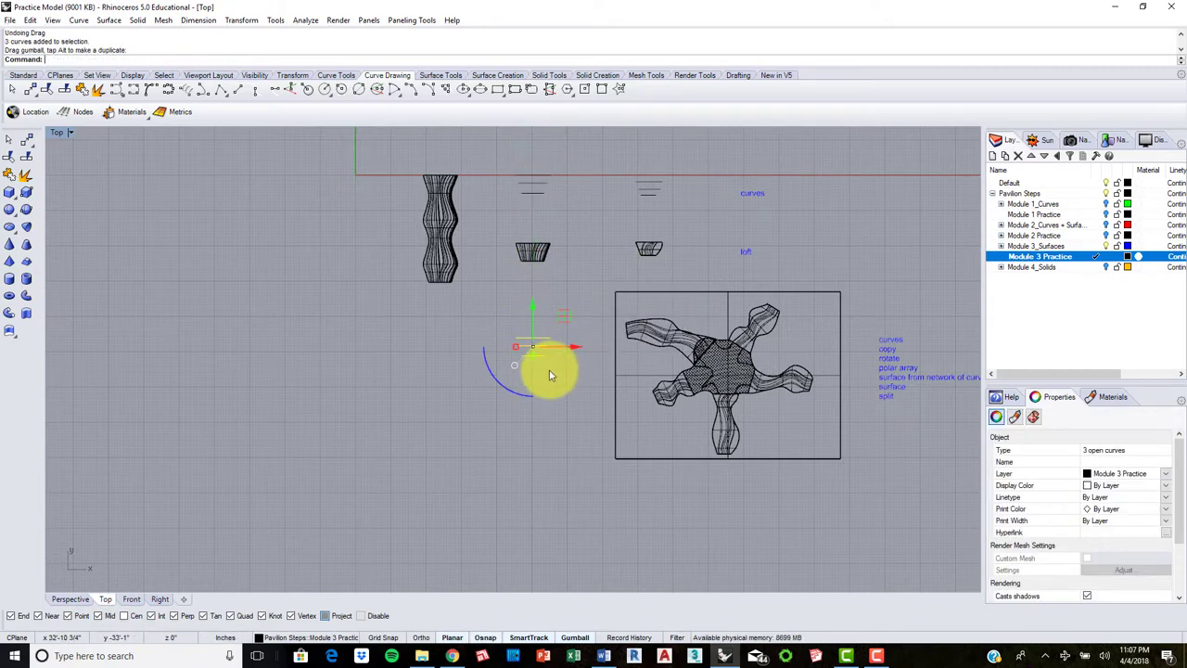
- Copy the three curves beside the pavilion once more a short distance down the Y axis, and return to the Perspective view
scroll(575, 360, up, 2)
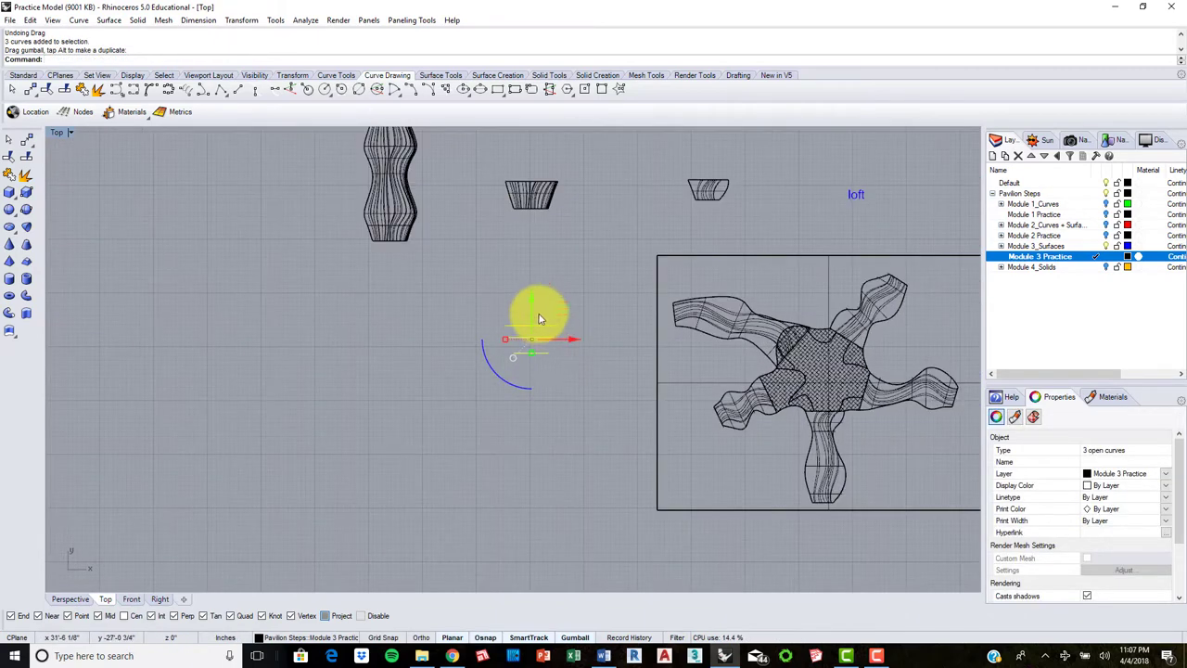
drag(532, 297, 532, 302)
right_drag(603, 384, 469, 364)
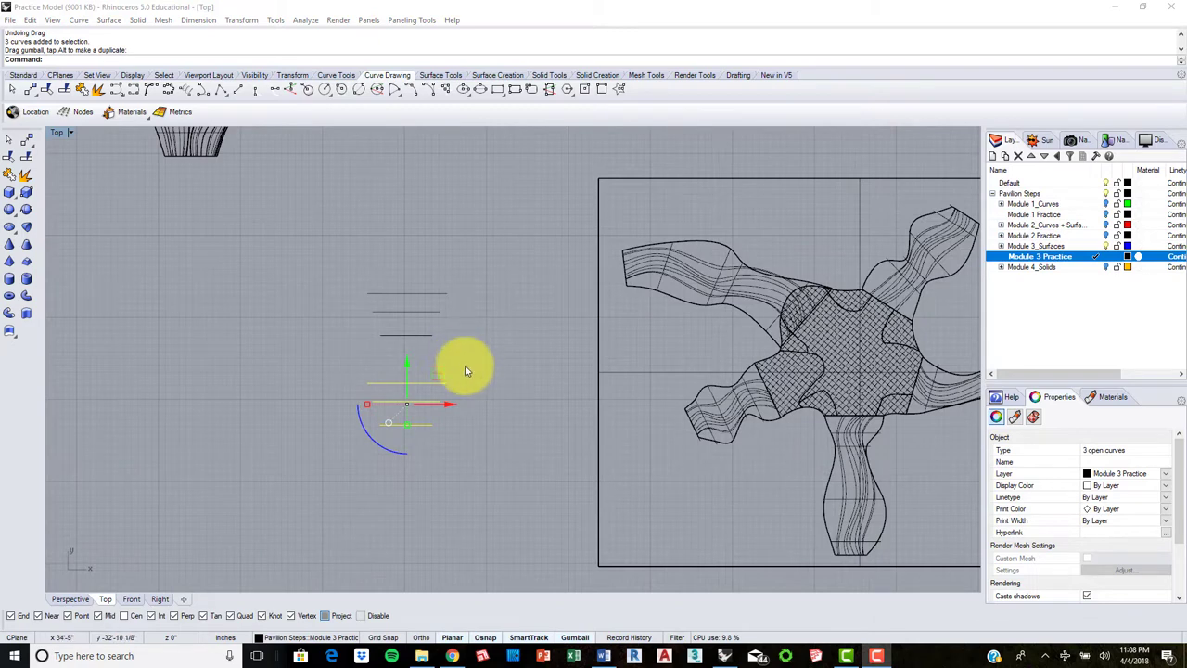
click(352, 257)
scroll(386, 318, down, 4)
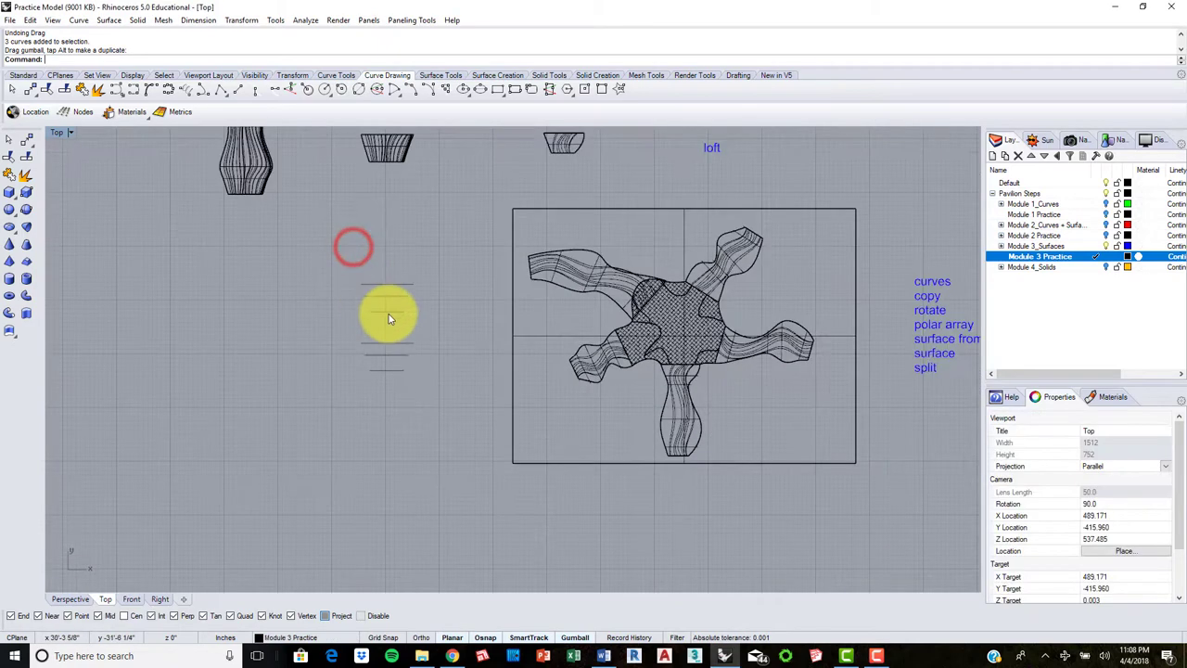
click(78, 601)
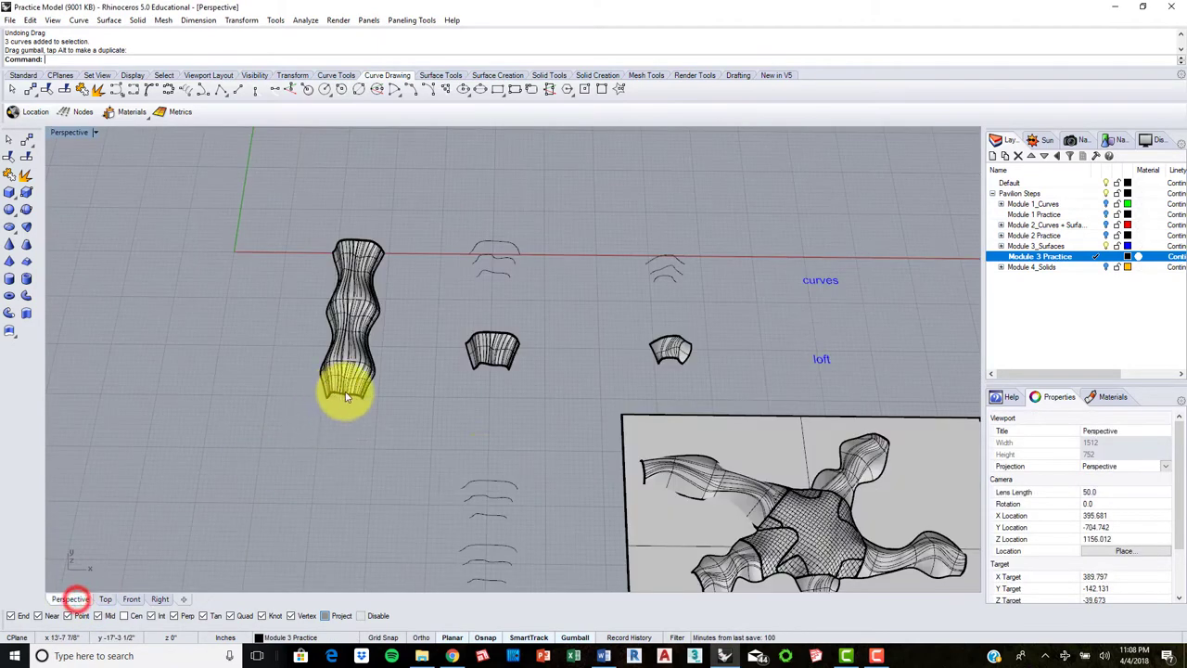
right_drag(472, 487, 547, 419)
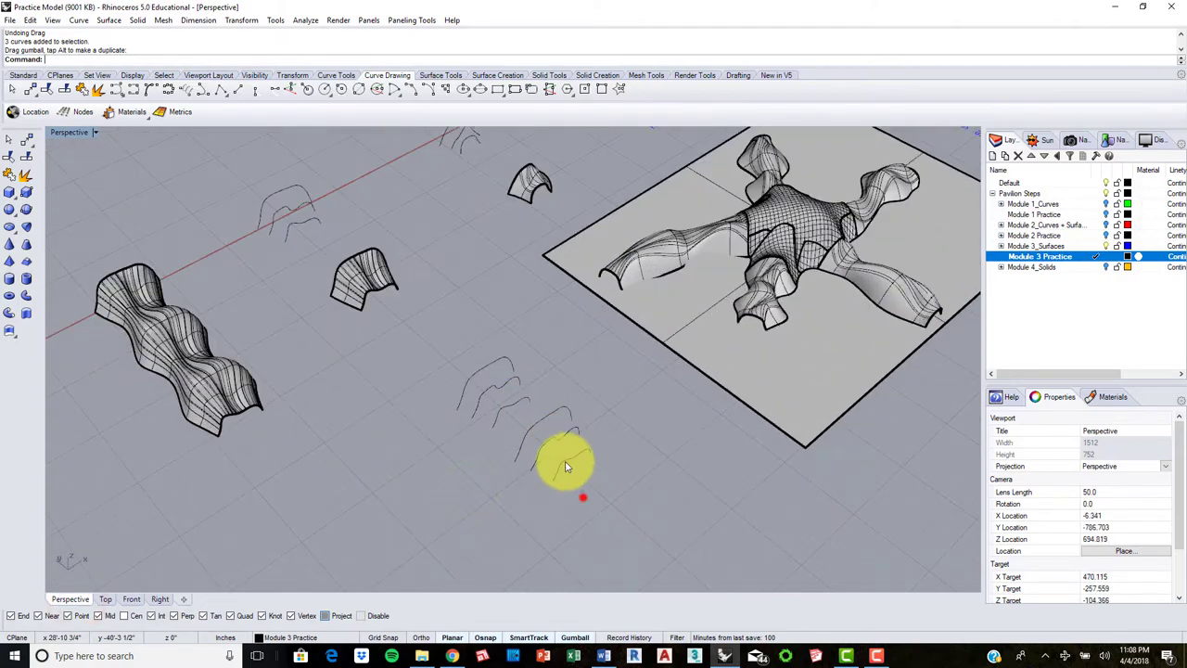
- Copy the three profile curves beside the sample pavilion again along the Y axis as a third set
drag(583, 498, 627, 488)
key(alt)
shift+right_drag(668, 428, 614, 330)
click(643, 373)
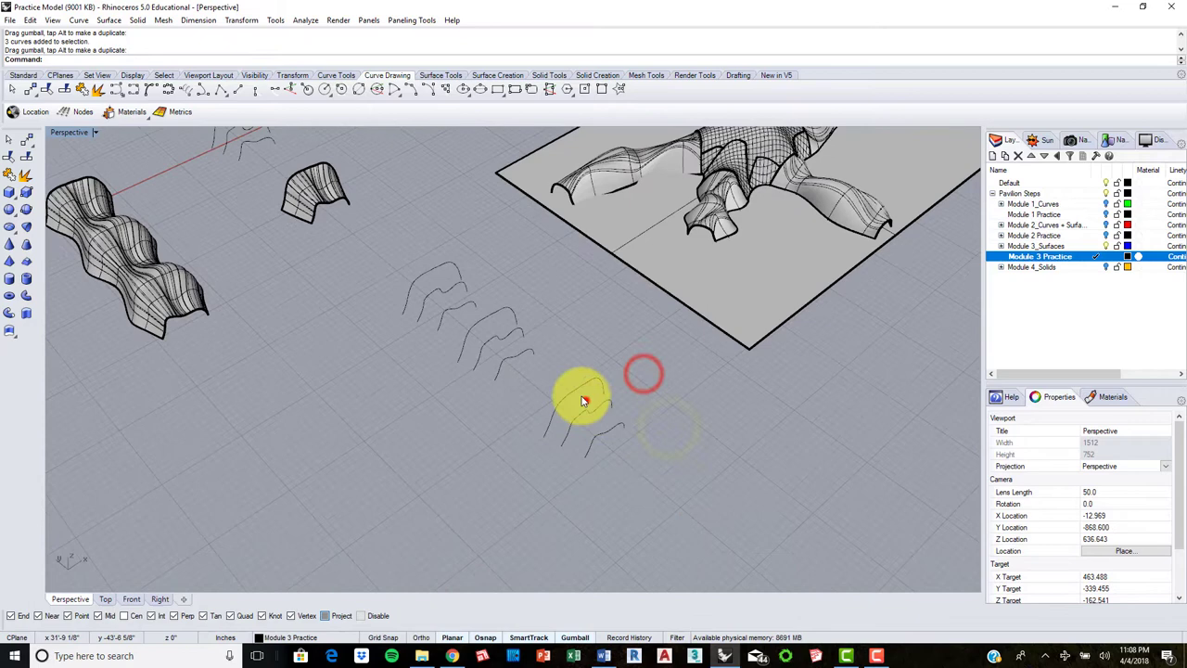
- Space the curves beside the pavilion unevenly along the Y axis, and delete the last curve of the middle set
click(583, 400)
drag(554, 381, 536, 334)
scroll(557, 310, up, 3)
click(517, 445)
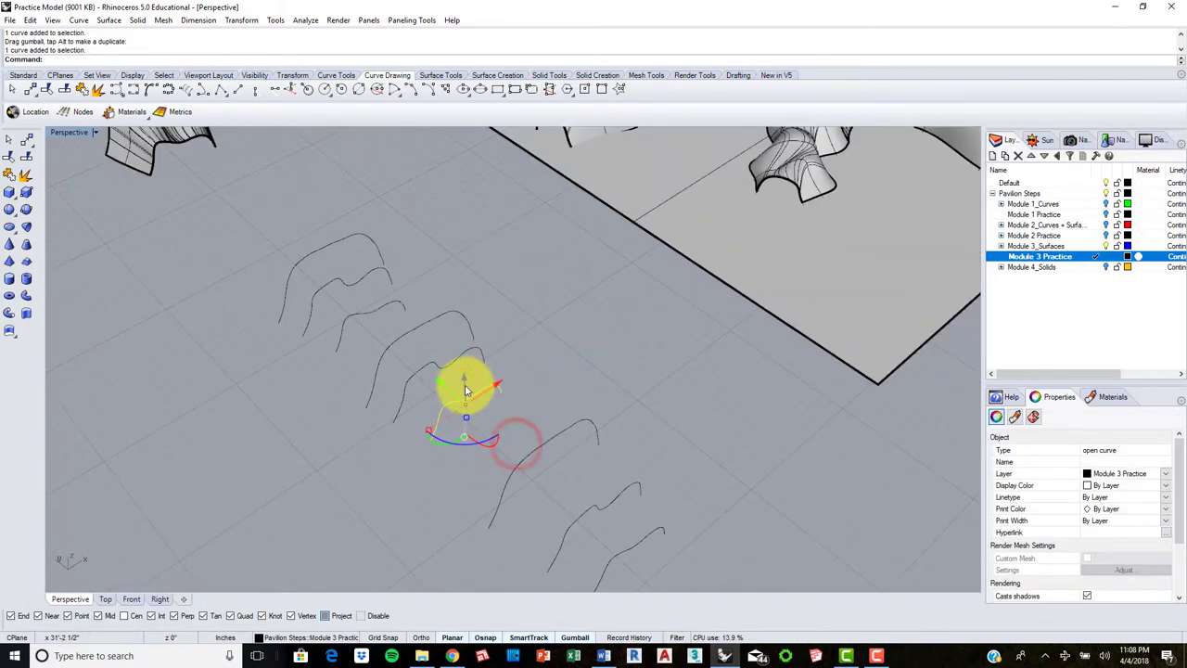
drag(440, 379, 461, 402)
key(Delete)
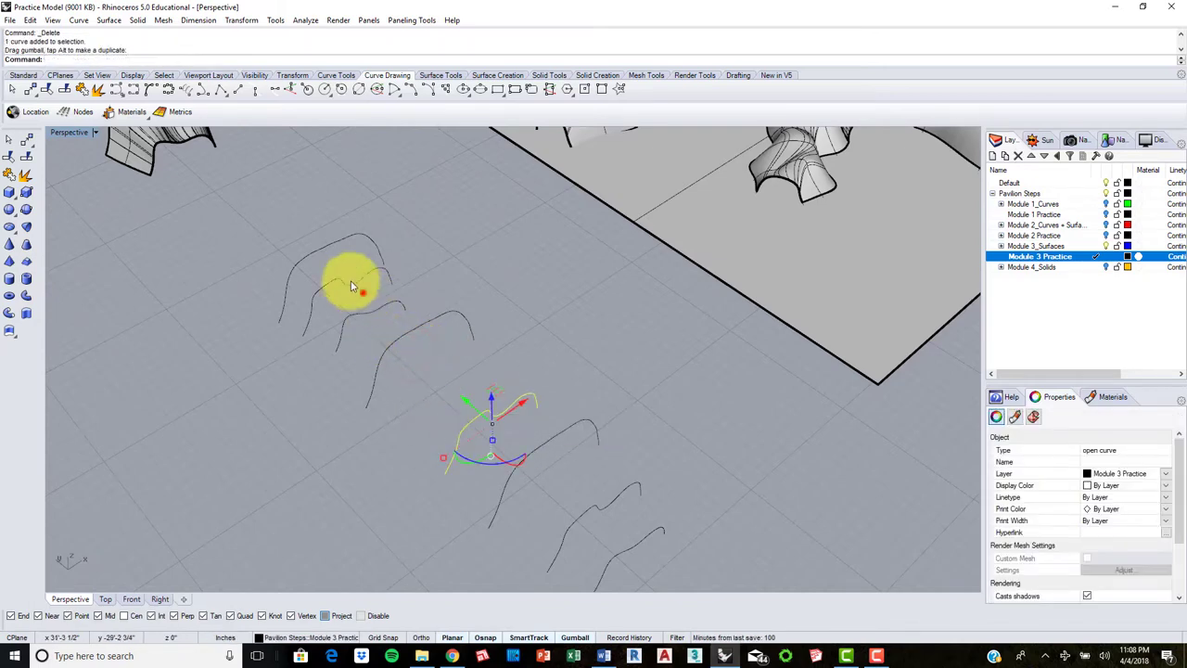
drag(317, 266, 310, 256)
scroll(336, 281, down, 3)
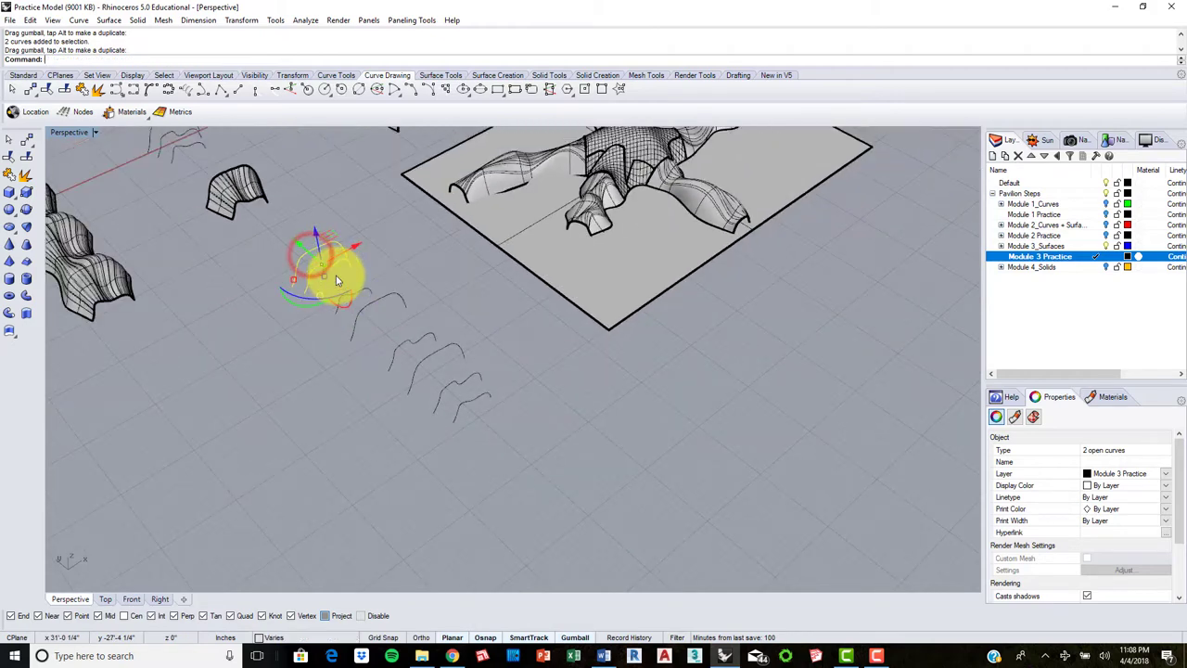
- Widen the large curve of the middle set and the second-to-last curve of the row along the X axis
click(418, 325)
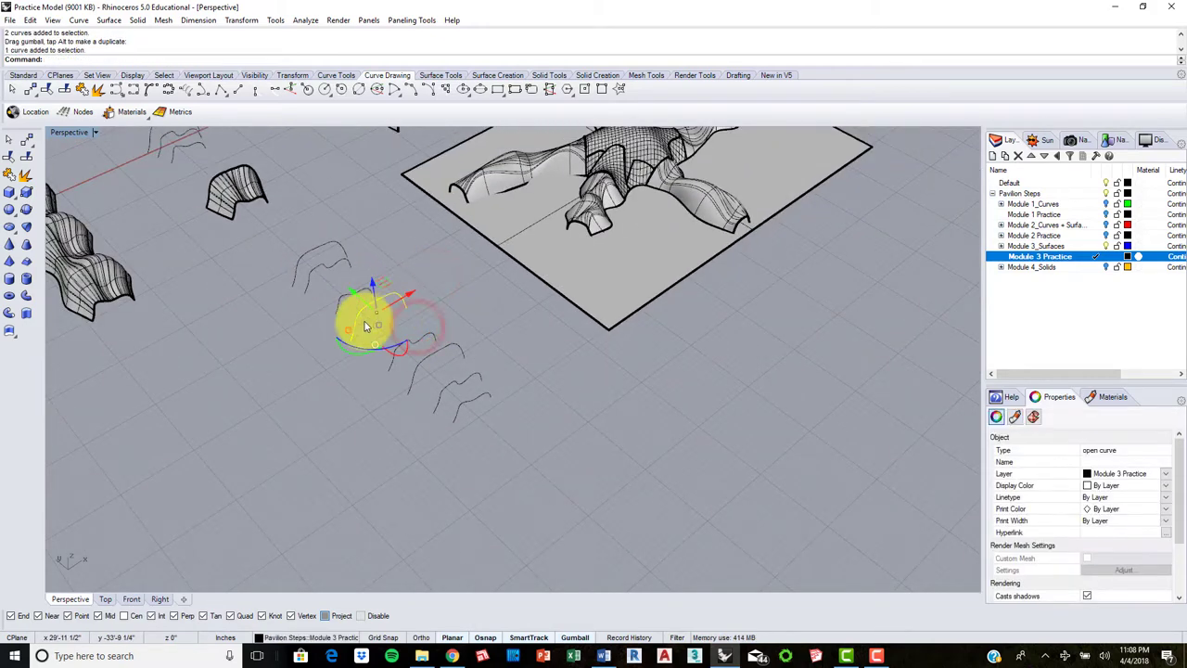
drag(349, 331, 332, 337)
click(347, 417)
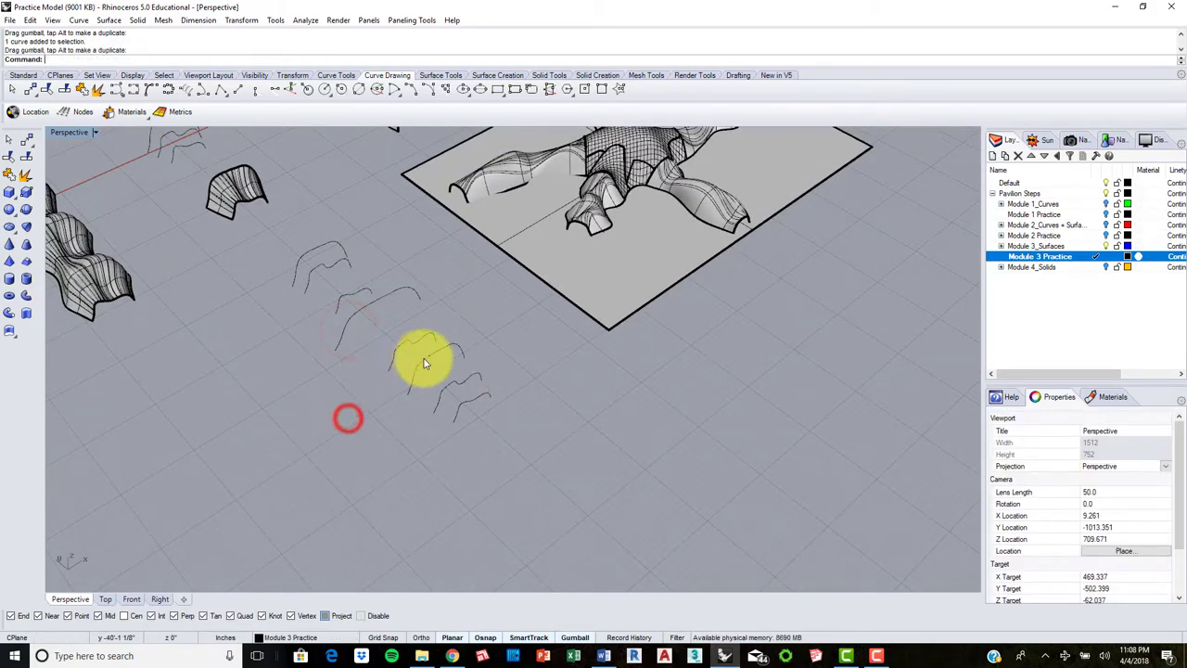
scroll(424, 359, up, 4)
click(511, 410)
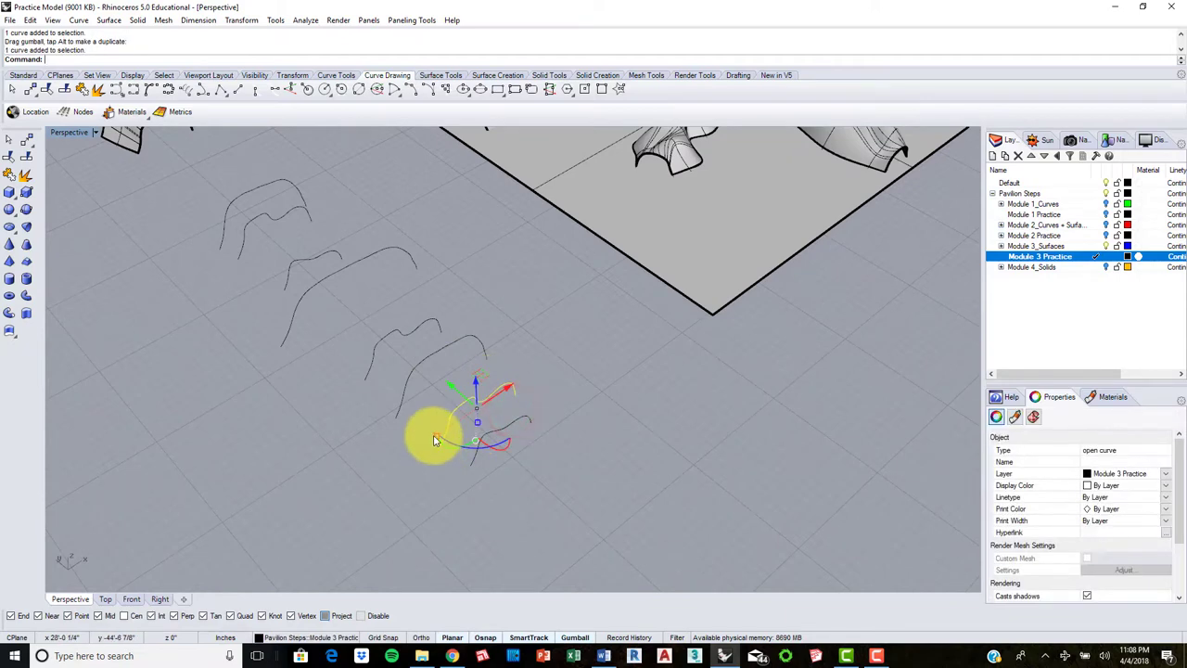
drag(434, 438, 410, 457)
click(434, 529)
- Loft a surface through the eight spaced curves with the Normal style and Do not simplify
scroll(445, 424, down, 4)
right_drag(545, 411, 466, 459)
drag(359, 280, 353, 218)
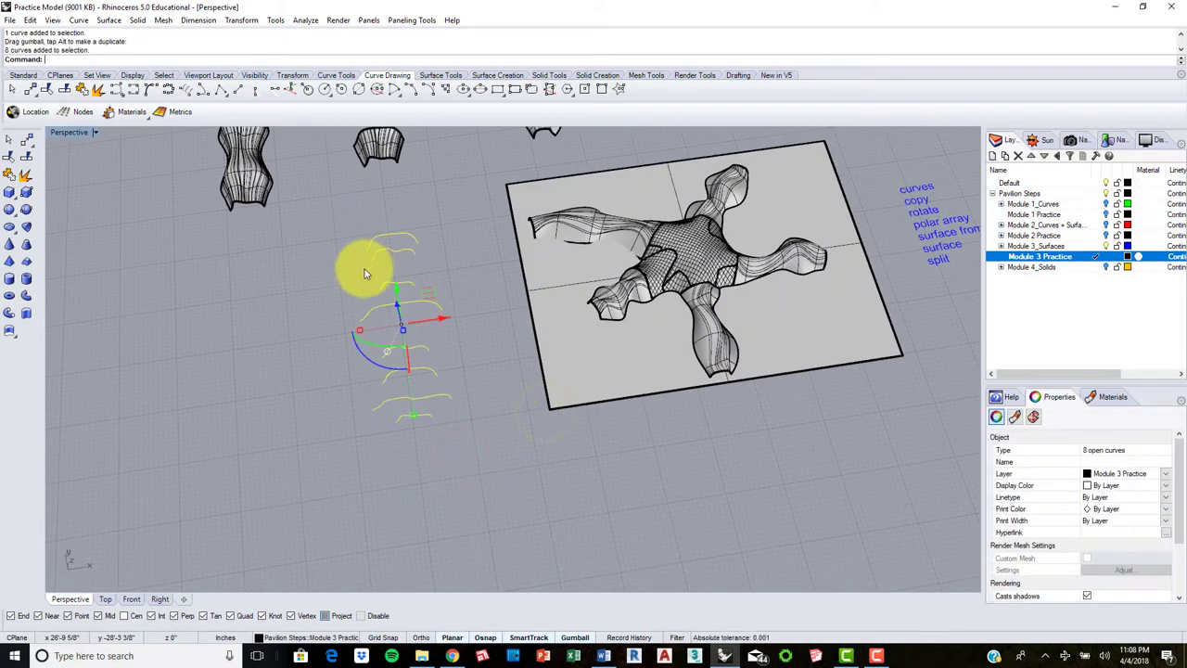
text(Loft)
key(Return)
key(Return)
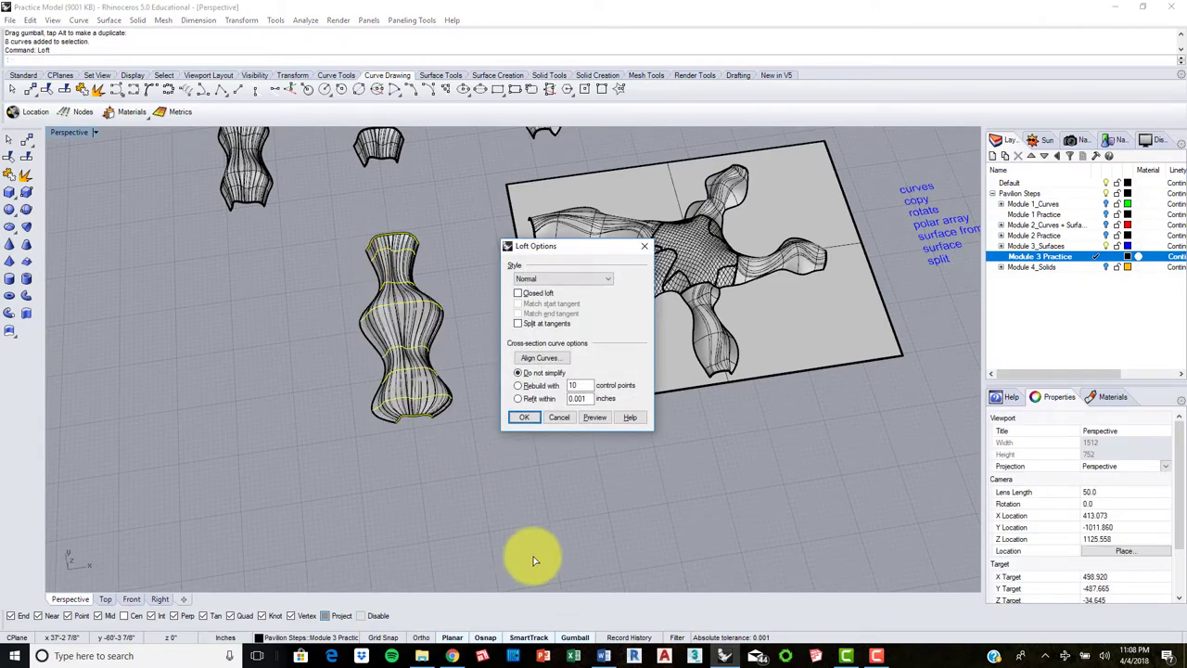
click(522, 417)
- Examine the new lofted surface from several angles, and compare it with the legs of the sample pavilion
right_drag(424, 464, 361, 361)
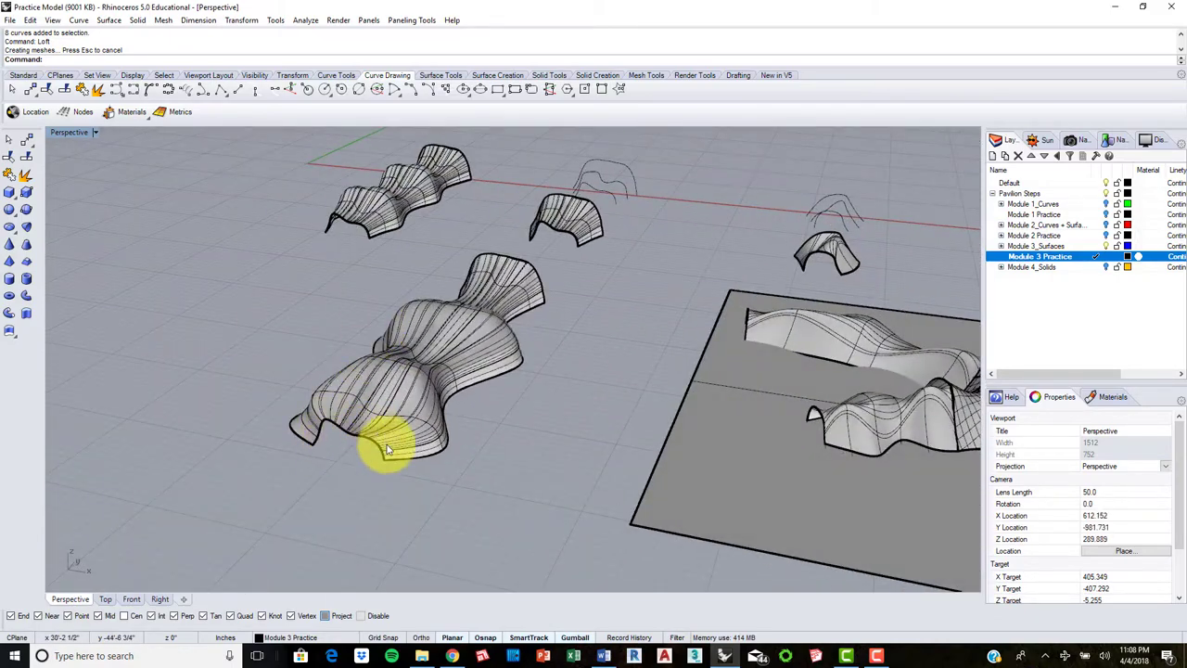
scroll(429, 418, down, 5)
scroll(858, 509, up, 2)
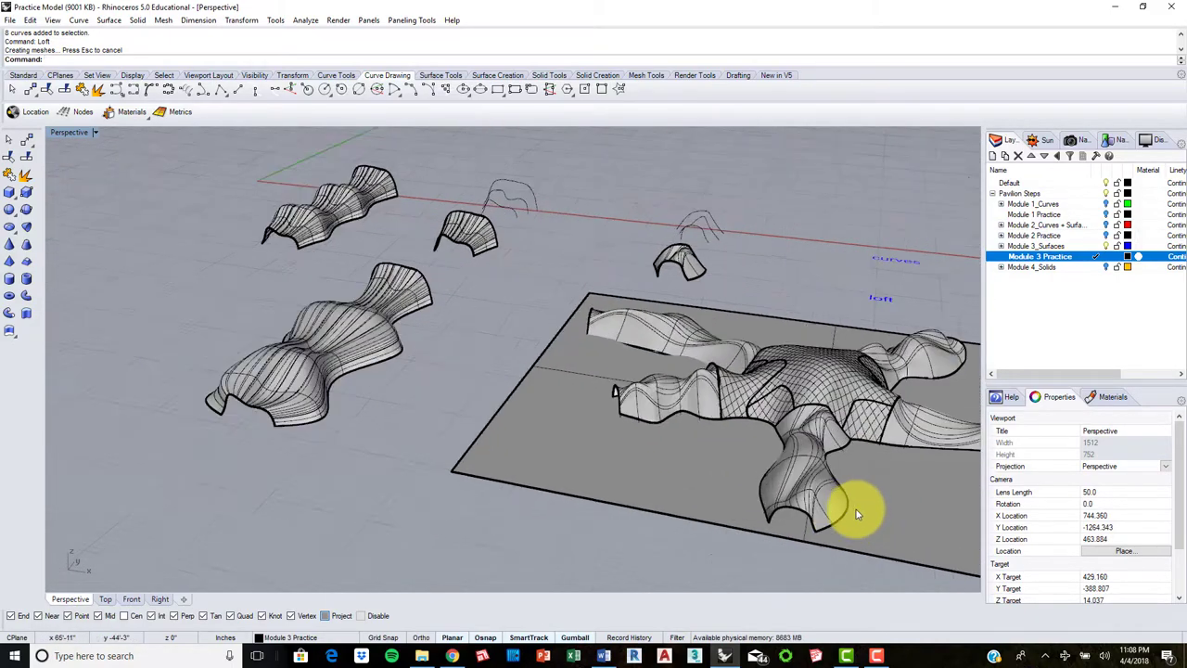
scroll(789, 514, up, 5)
scroll(818, 498, down, 6)
right_drag(853, 477, 582, 448)
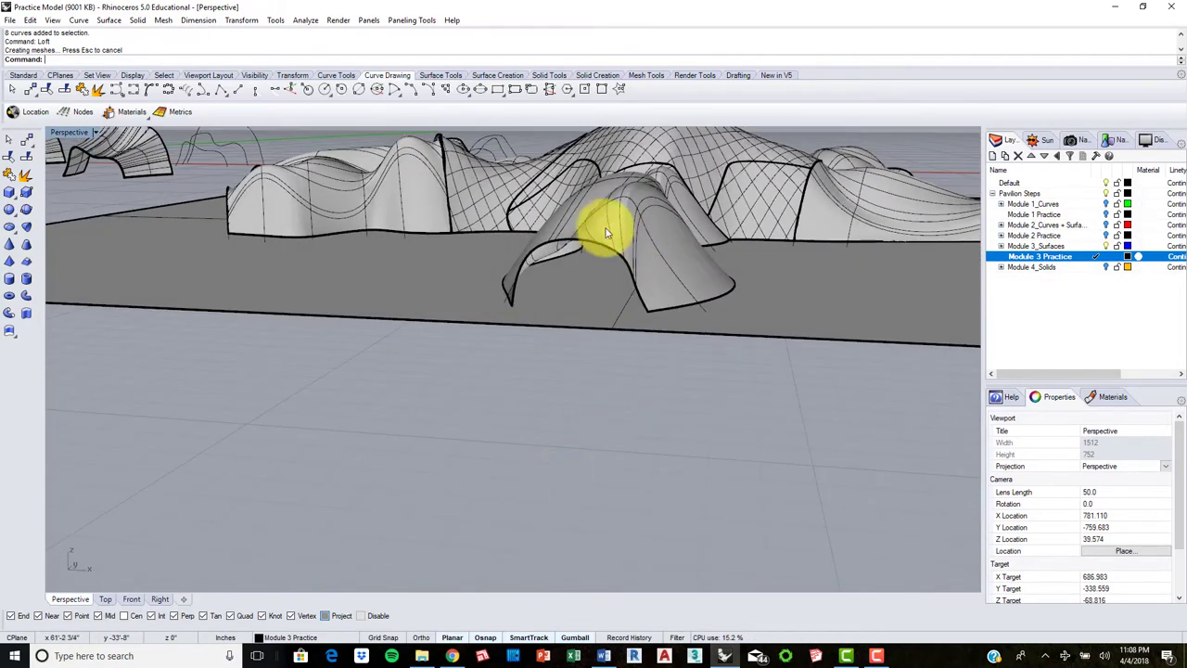
scroll(588, 230, down, 4)
right_drag(640, 232, 562, 347)
scroll(414, 398, up, 4)
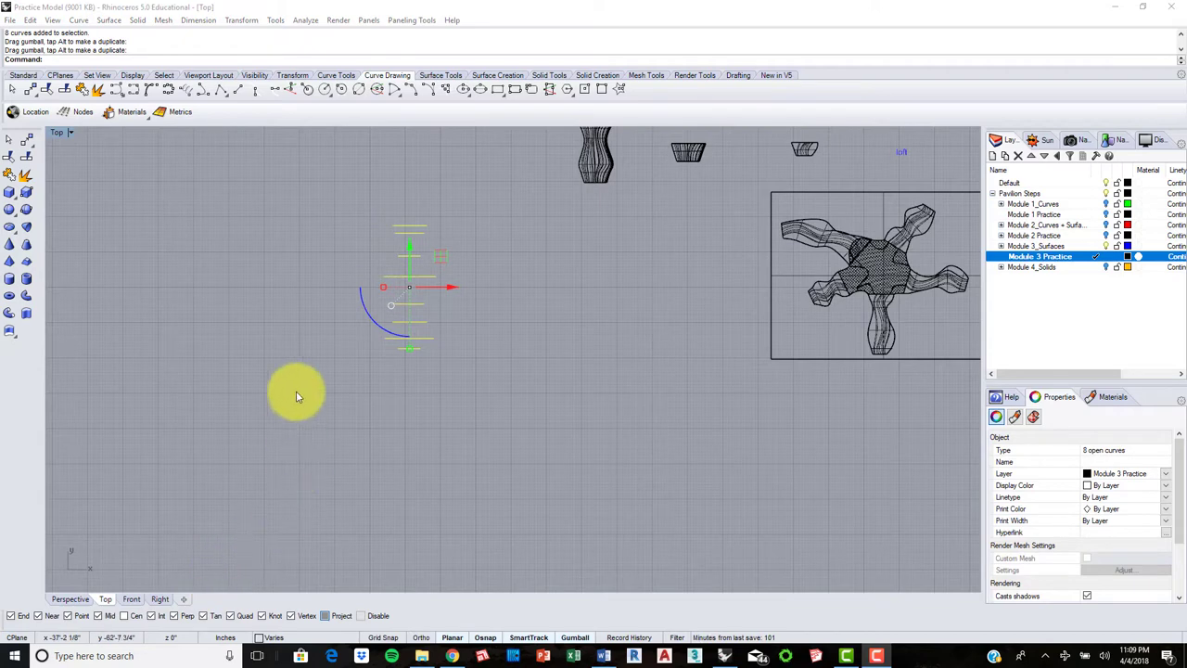
- In the Top view, try a polar array of the eight curves about a point below them with 6 items and a 120-degree fill angle
scroll(312, 295, up, 2)
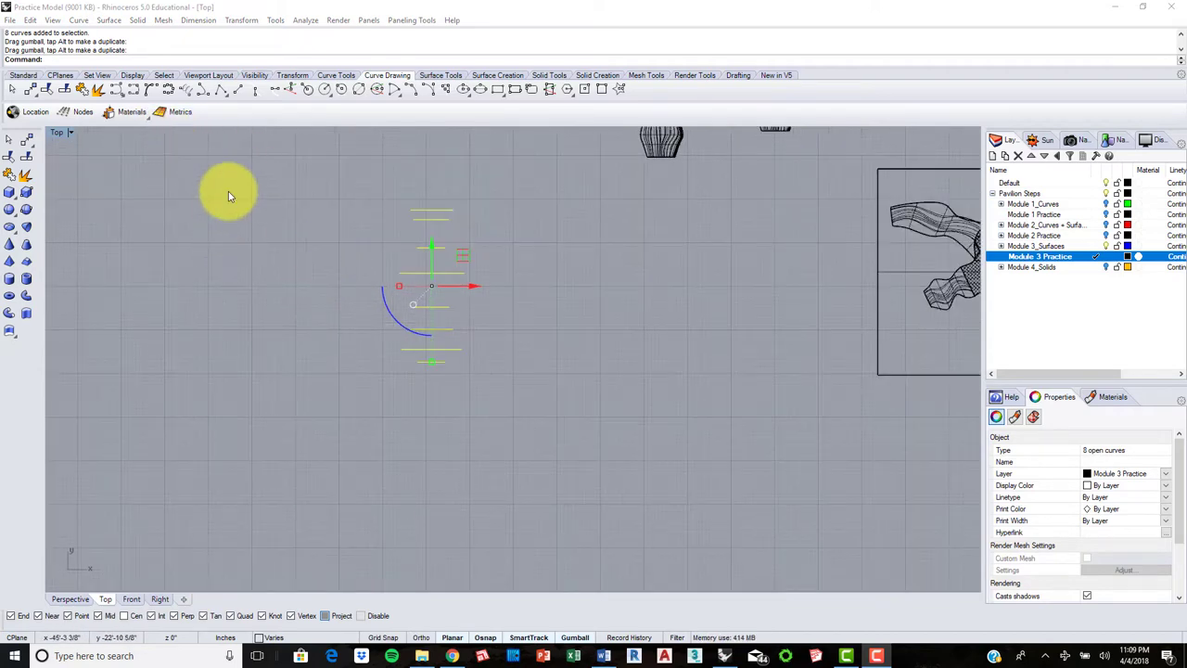
click(344, 286)
drag(562, 445, 361, 194)
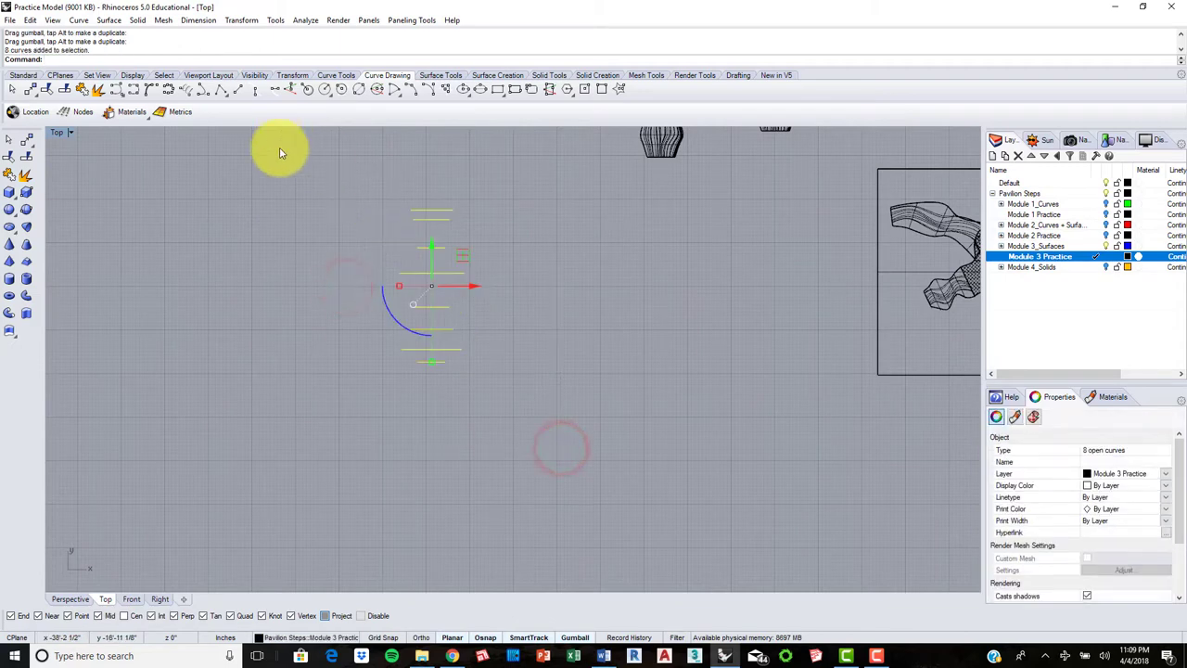
text(Arraypolar)
key(Return)
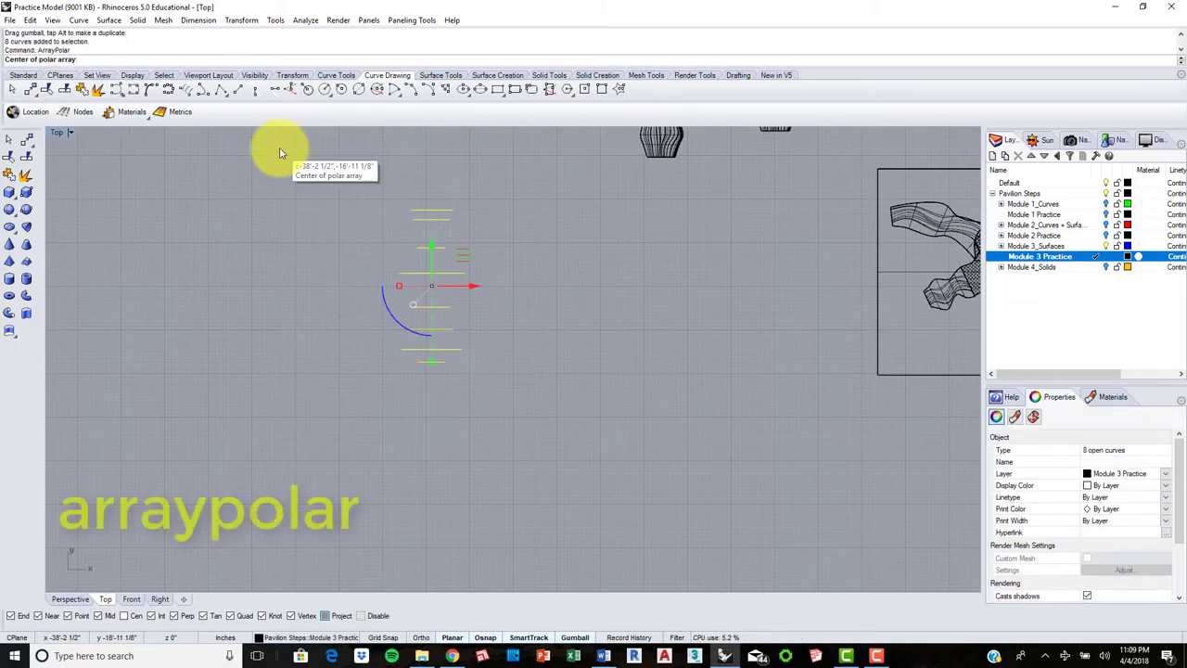
click(431, 421)
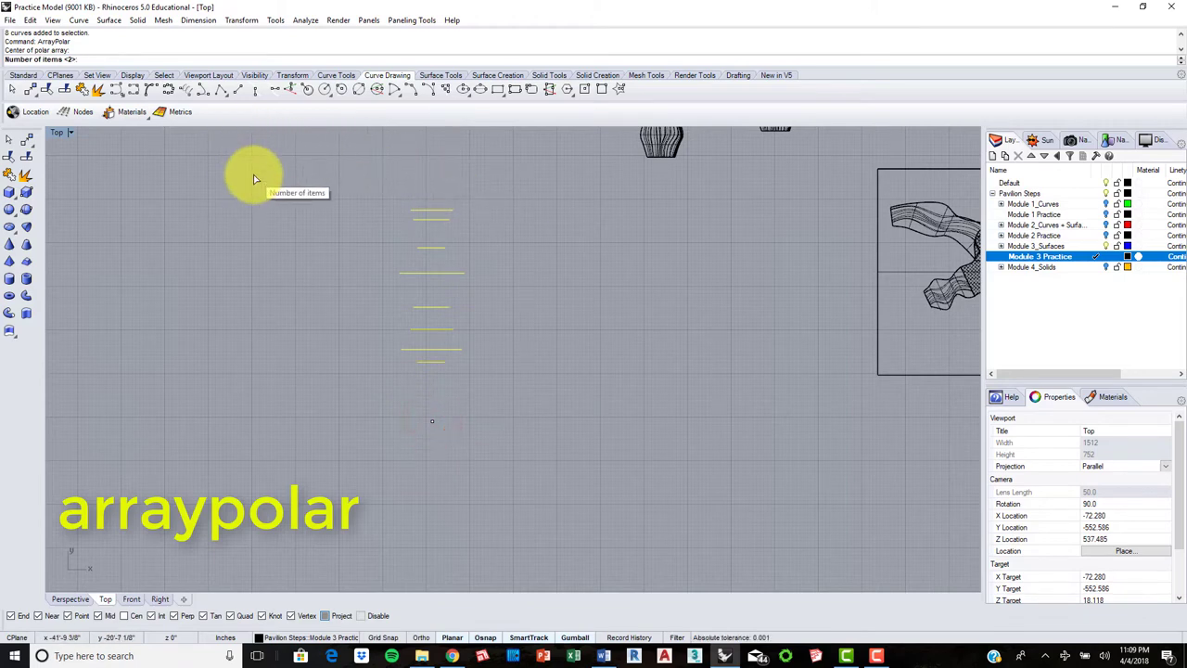
text(6)
key(Return)
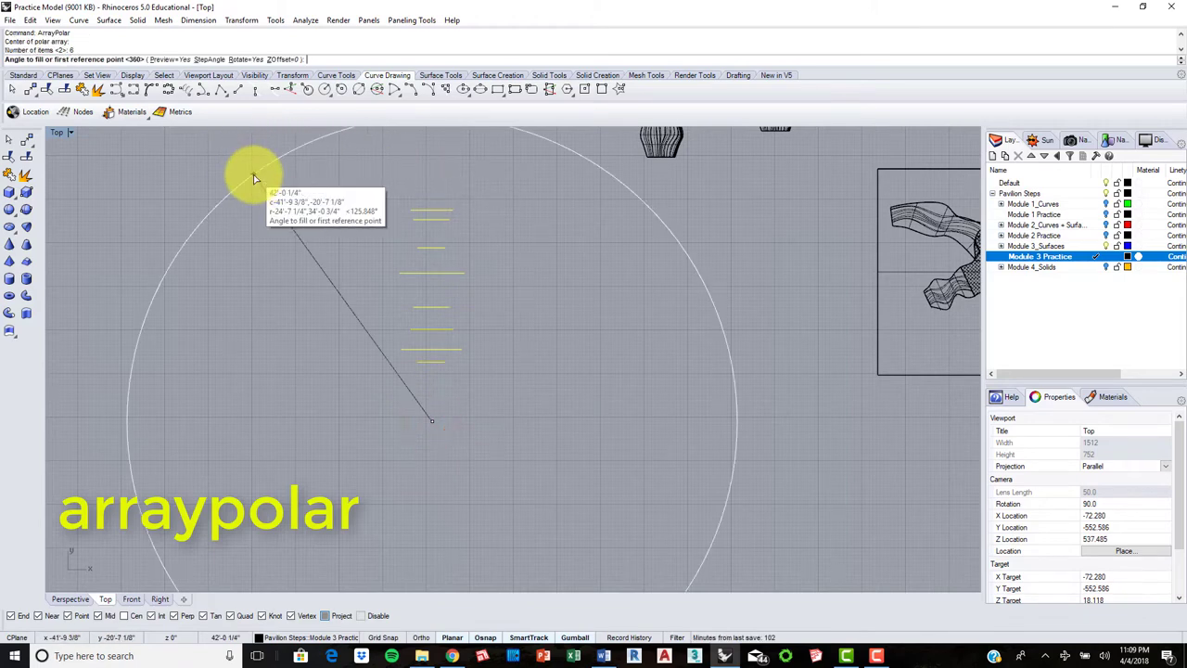
click(424, 196)
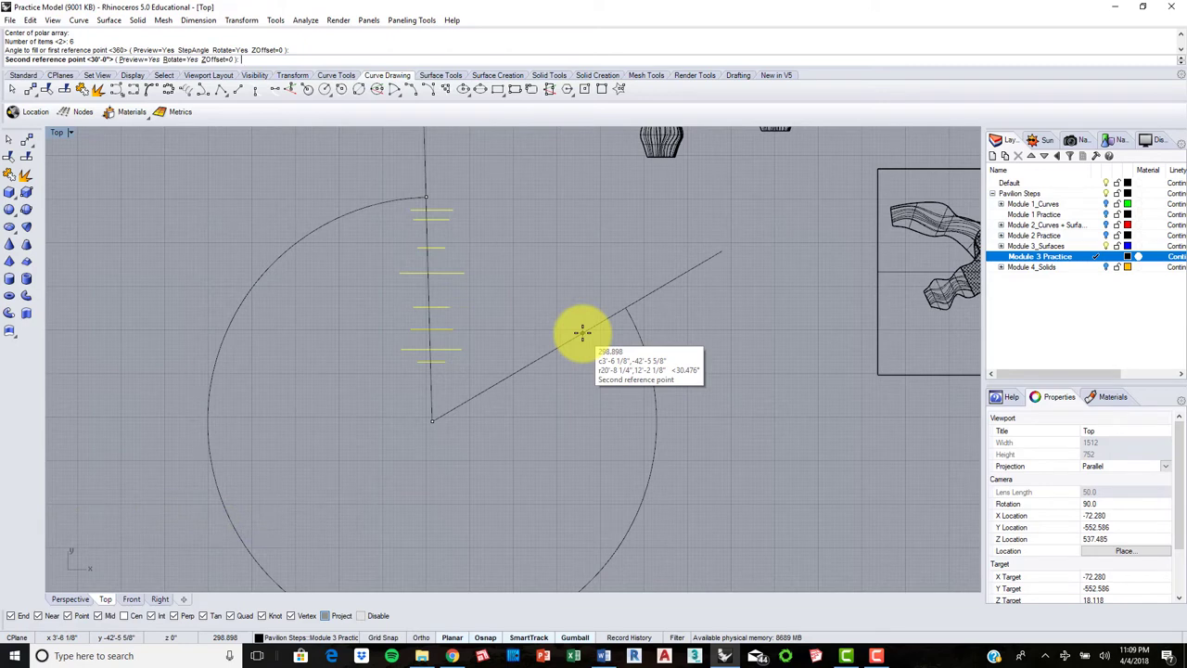
key(Return)
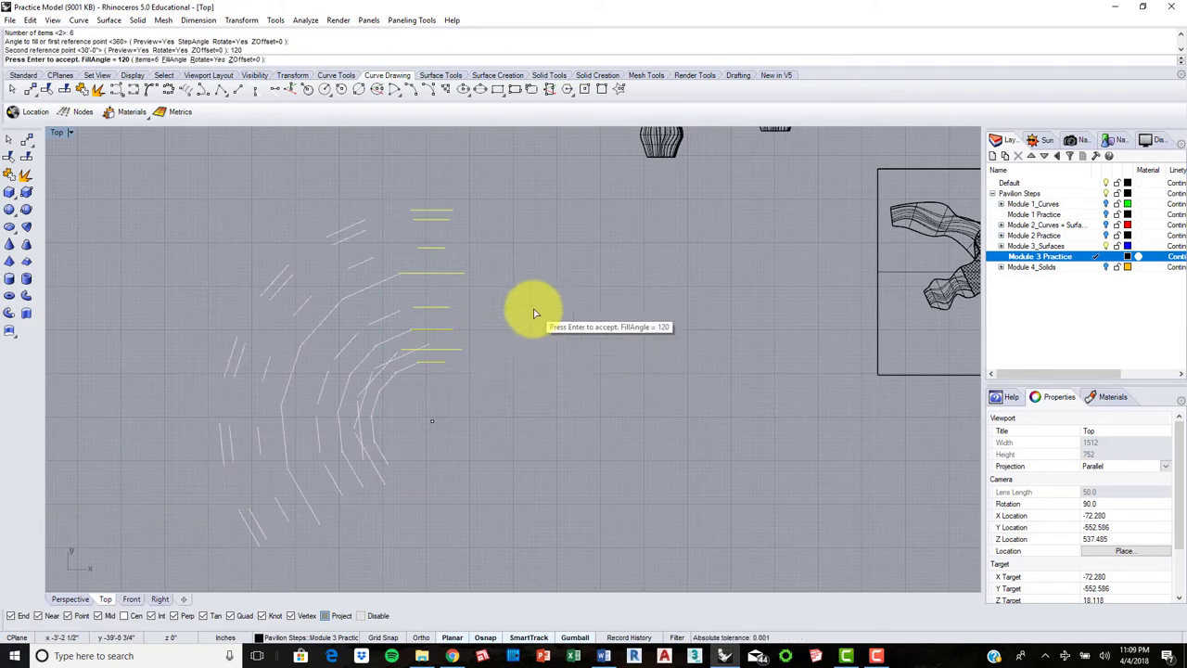
key(ctrl+z)
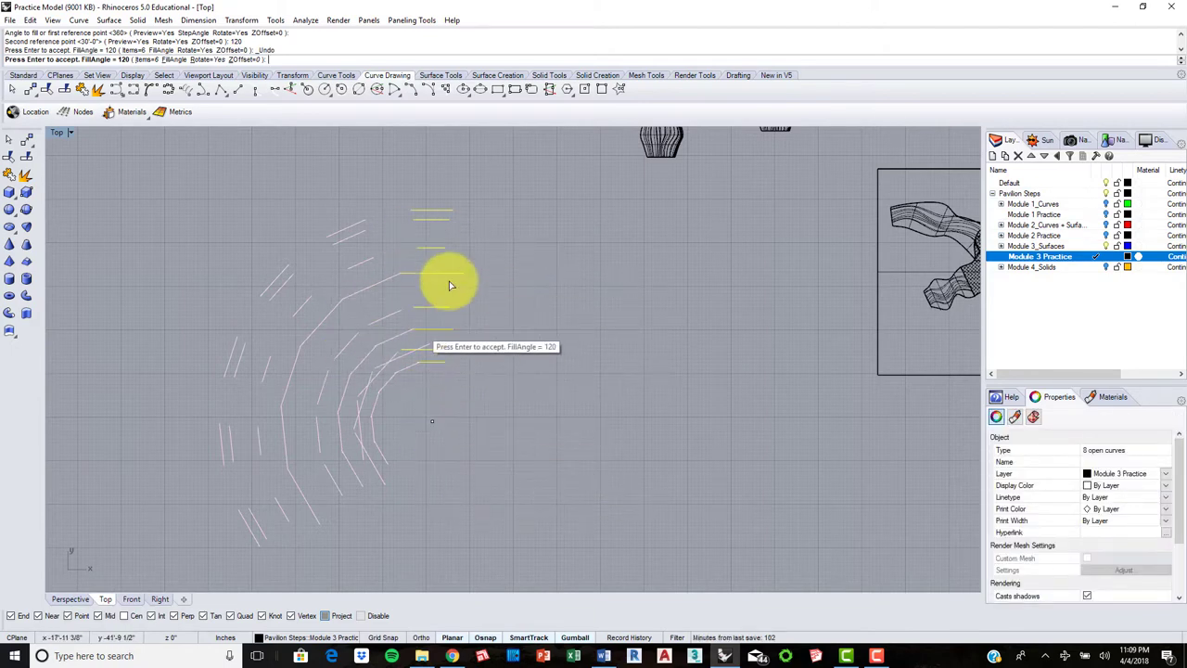
scroll(432, 397, down, 1)
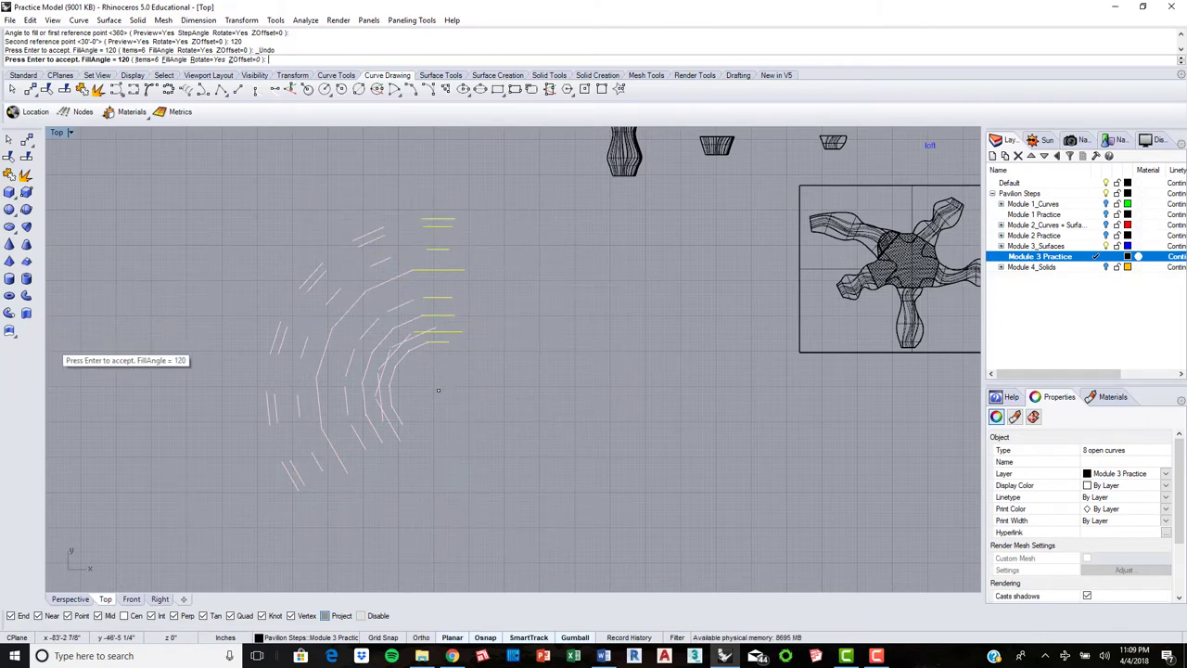
key(Escape)
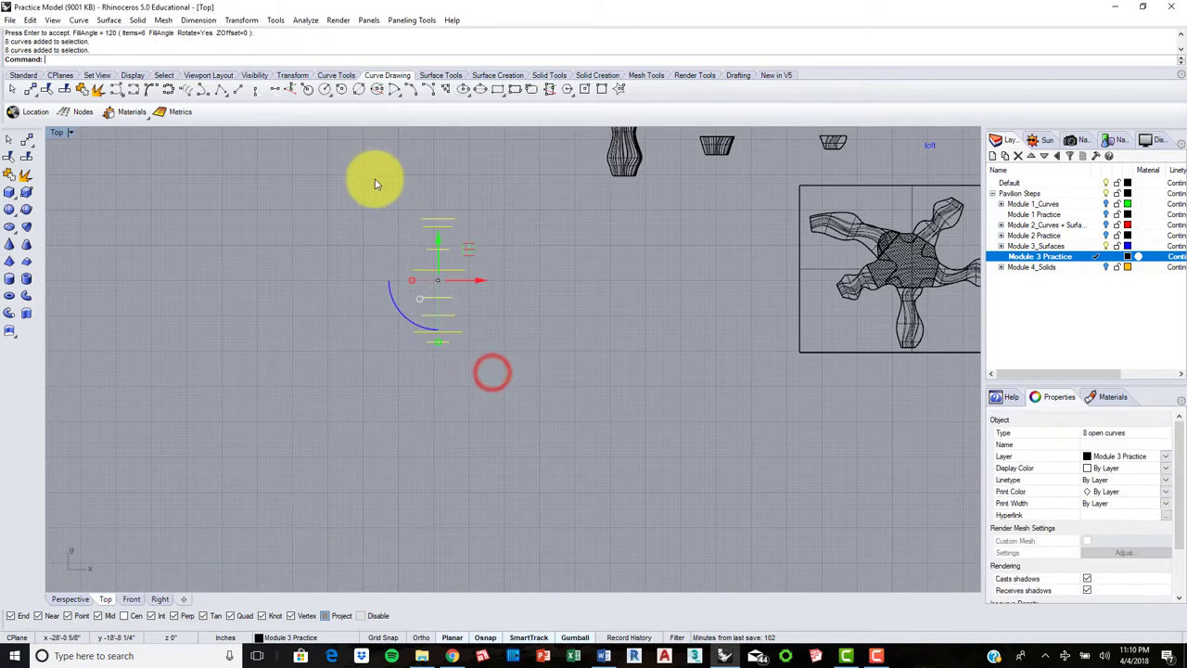
- Rotate the eight curves with Copy on about a point below them, placing five copies around the full circle
right_click(467, 274)
click(93, 61)
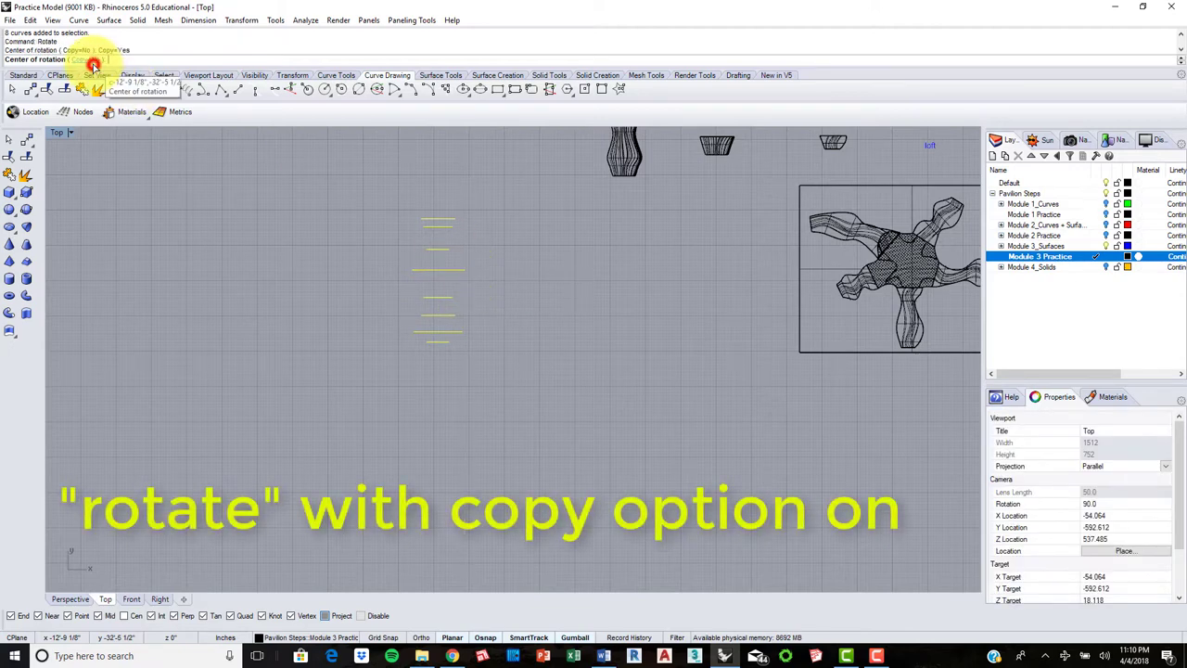
click(438, 384)
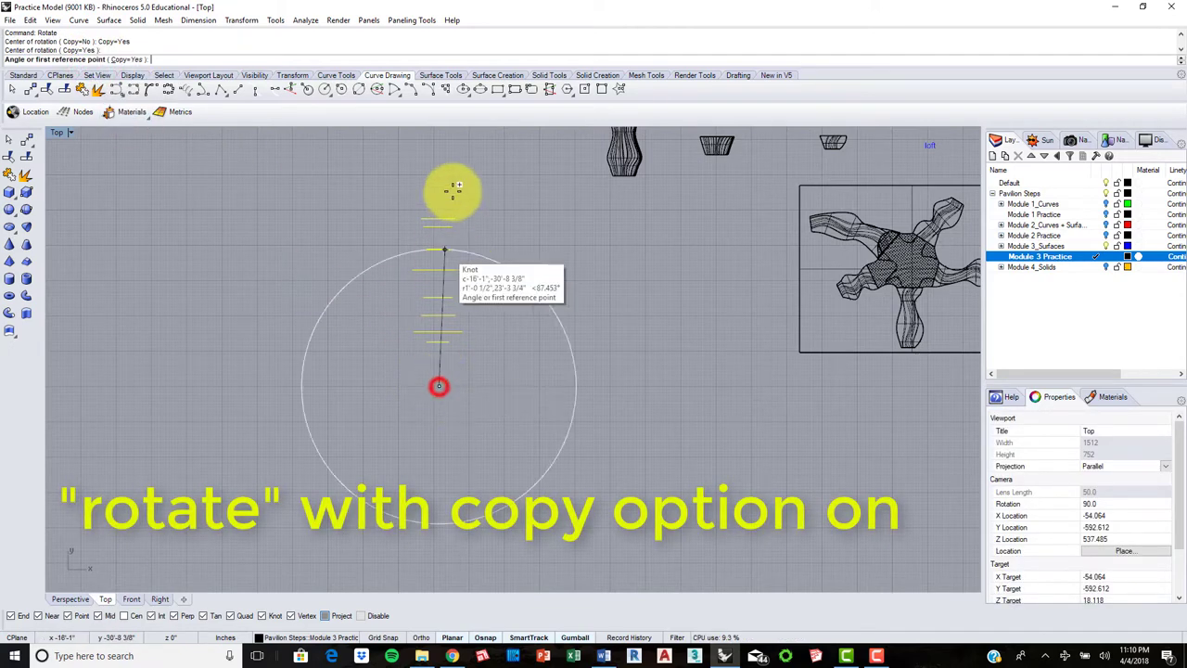
click(440, 208)
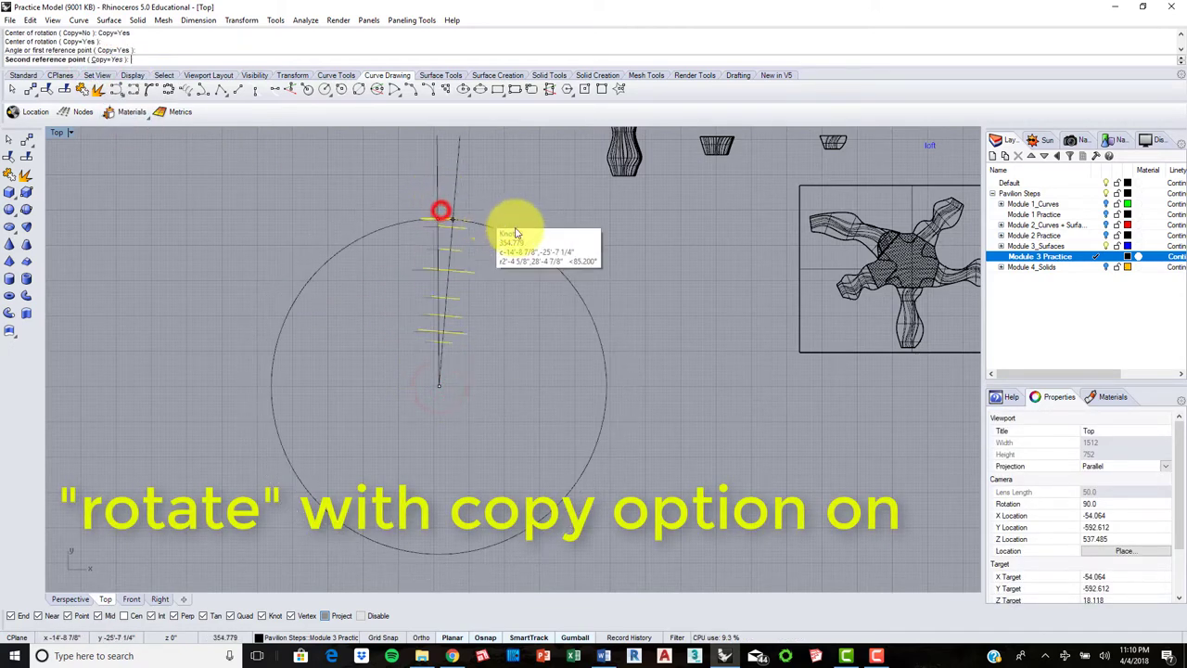
click(591, 283)
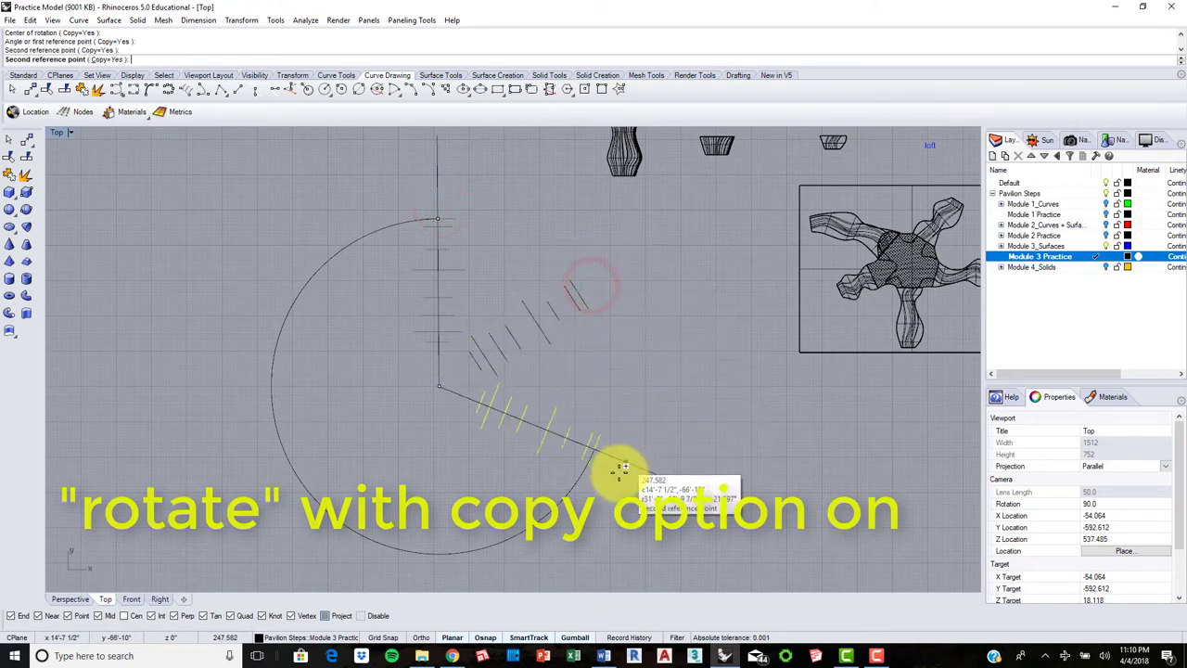
click(615, 480)
click(441, 554)
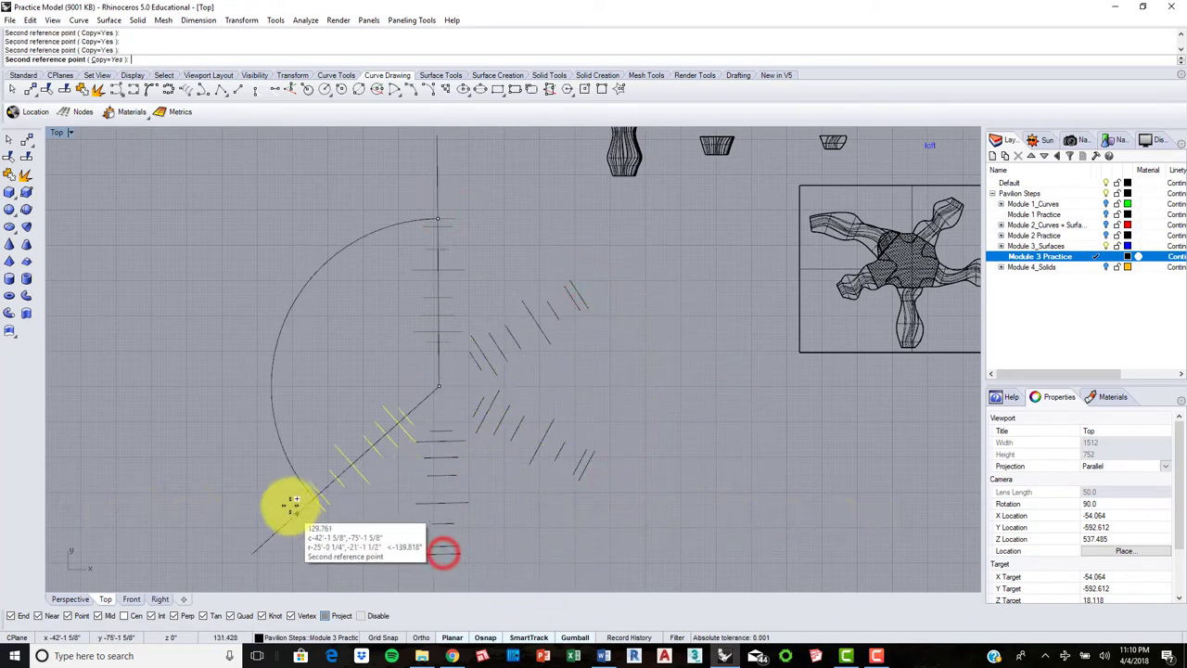
click(284, 494)
click(270, 299)
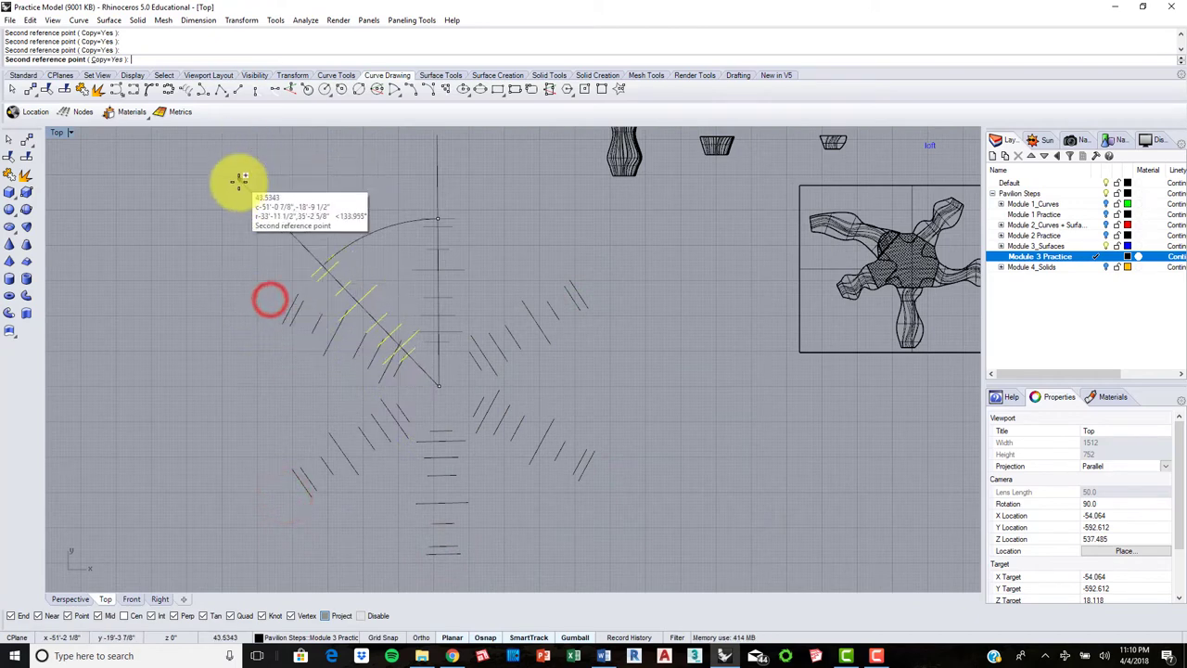
key(Return)
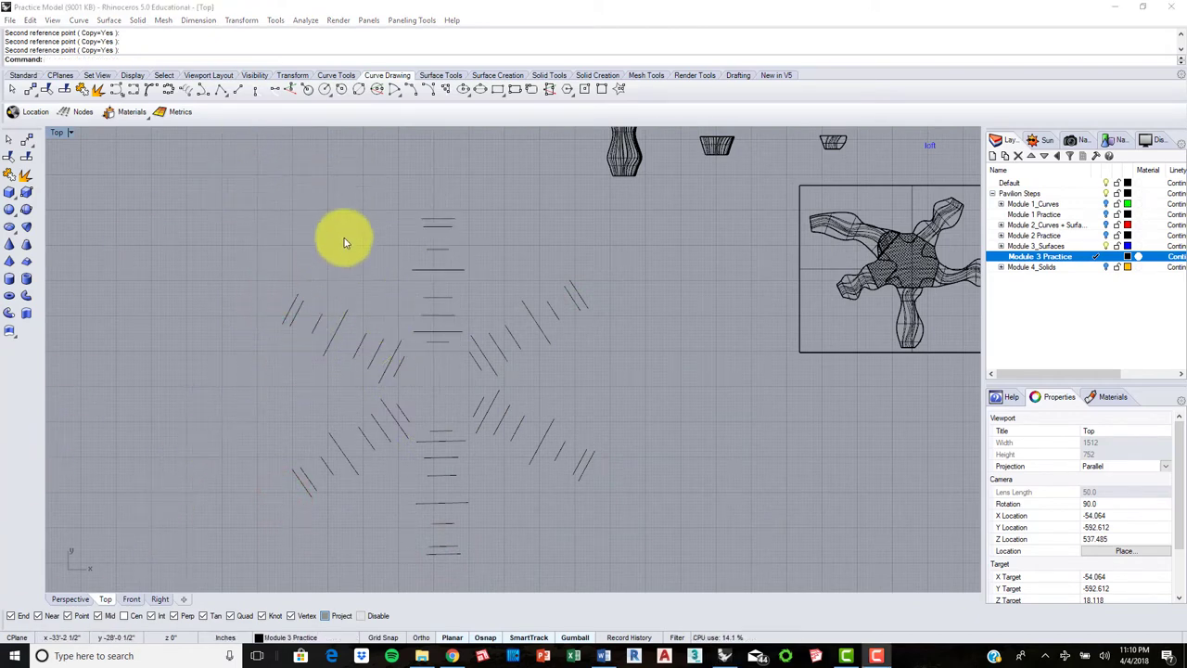
- In the Perspective view, loft the eight curves of the original unrotated arm with the Normal style and Do not simplify
scroll(380, 314, up, 1)
scroll(429, 297, down, 2)
scroll(429, 295, up, 1)
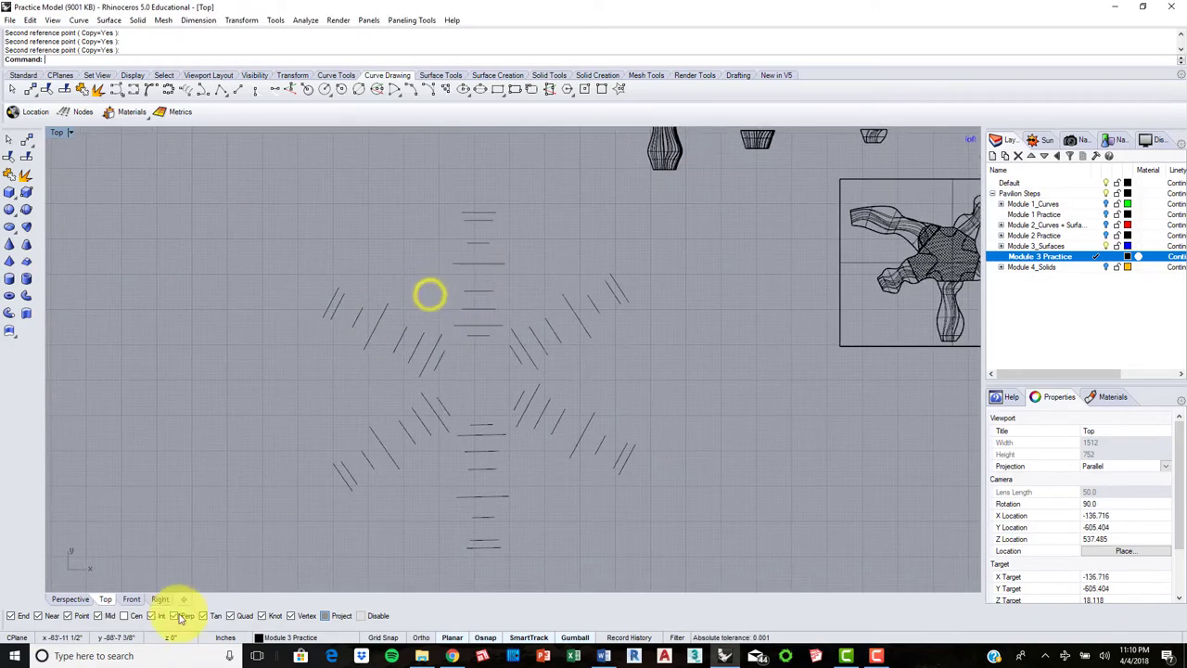
click(71, 598)
right_drag(305, 362, 390, 384)
drag(352, 225, 353, 228)
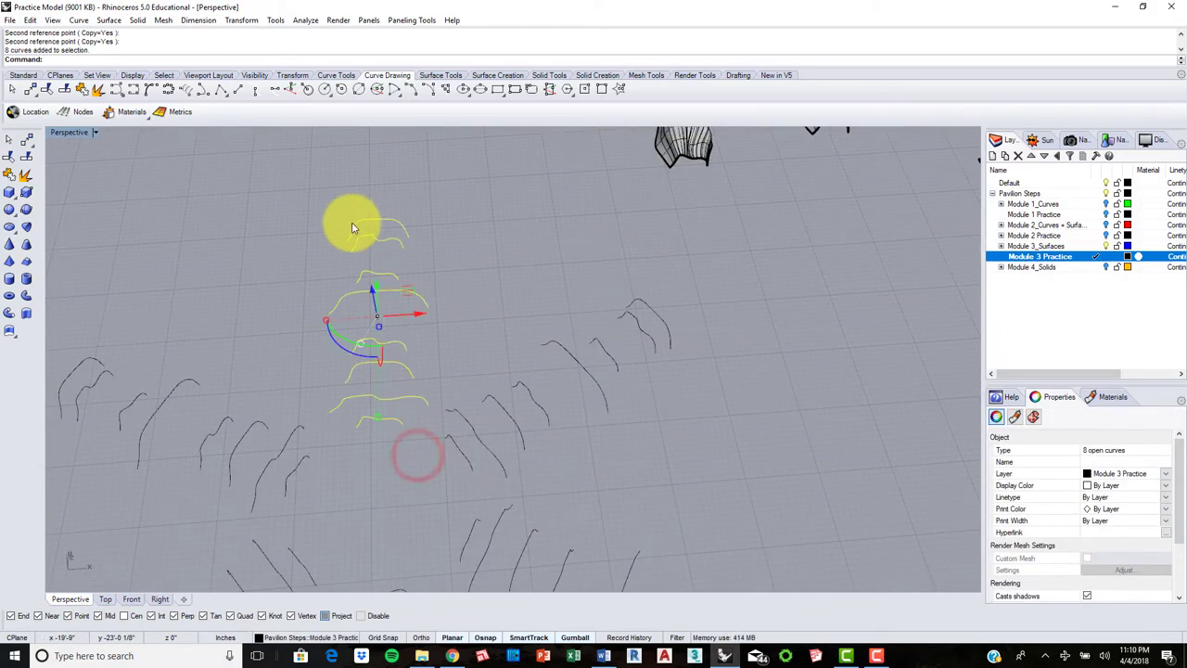
key(Return)
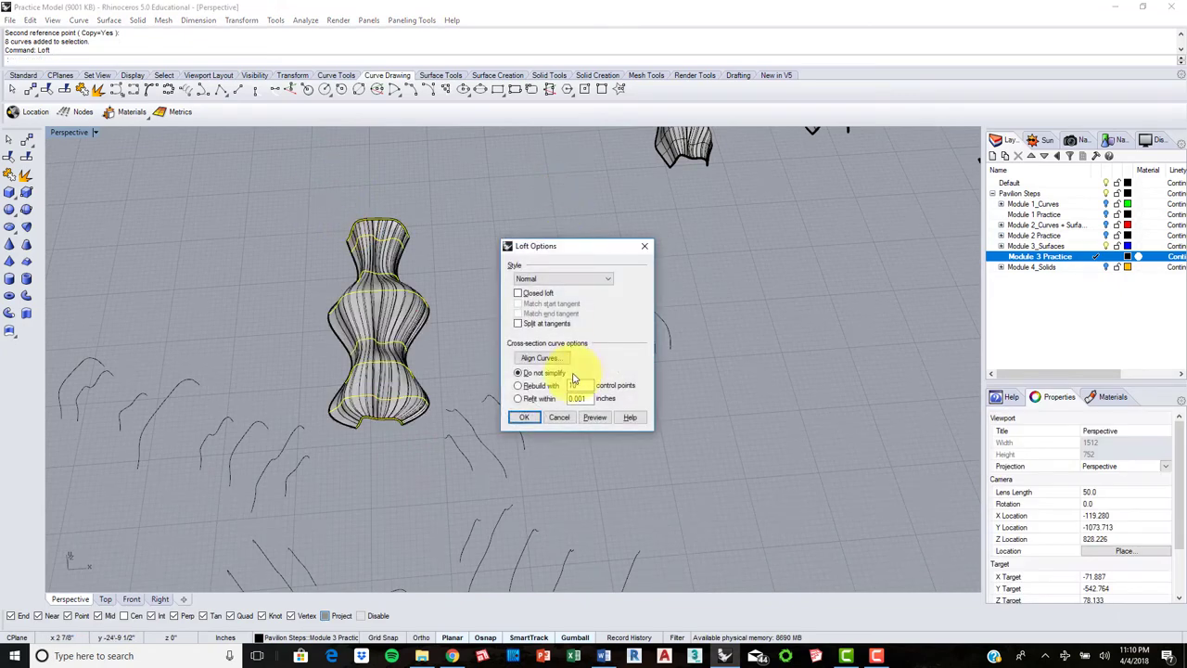
click(526, 423)
- Move the four outer curves of the upper-left arm along the Y axis, away from the arm's inner curves
mouse_move(350, 437)
shift+right_down()
mouse_move(503, 358)
mouse_move(507, 369)
shift+right_up()
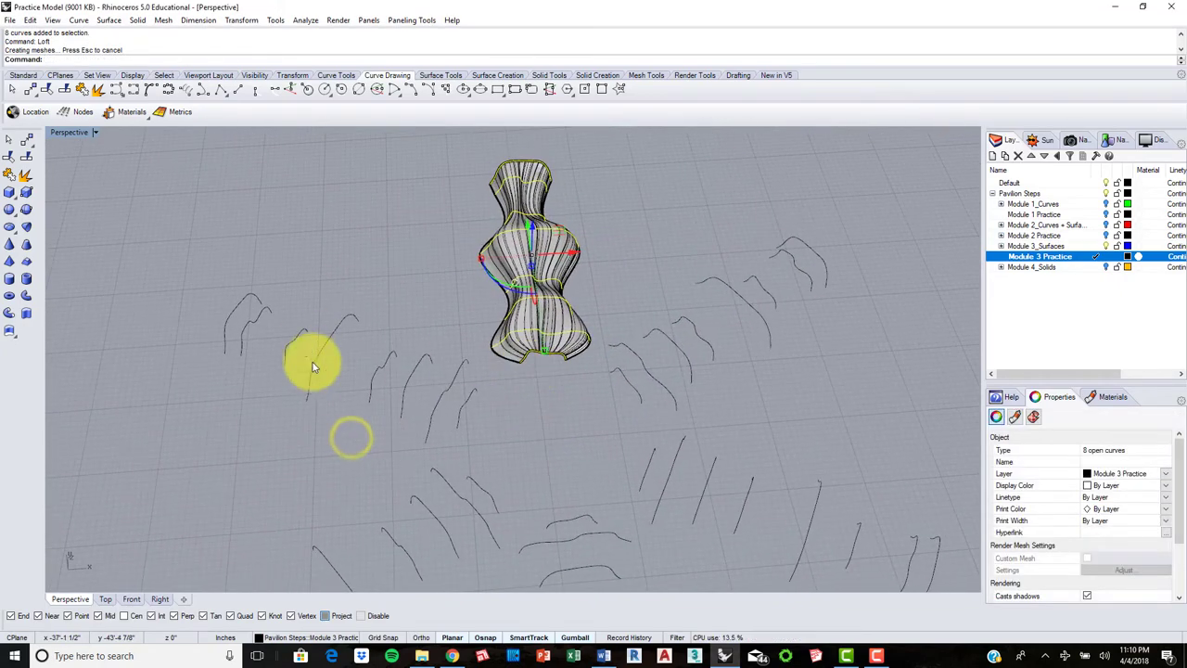
click(342, 391)
drag(300, 345, 217, 275)
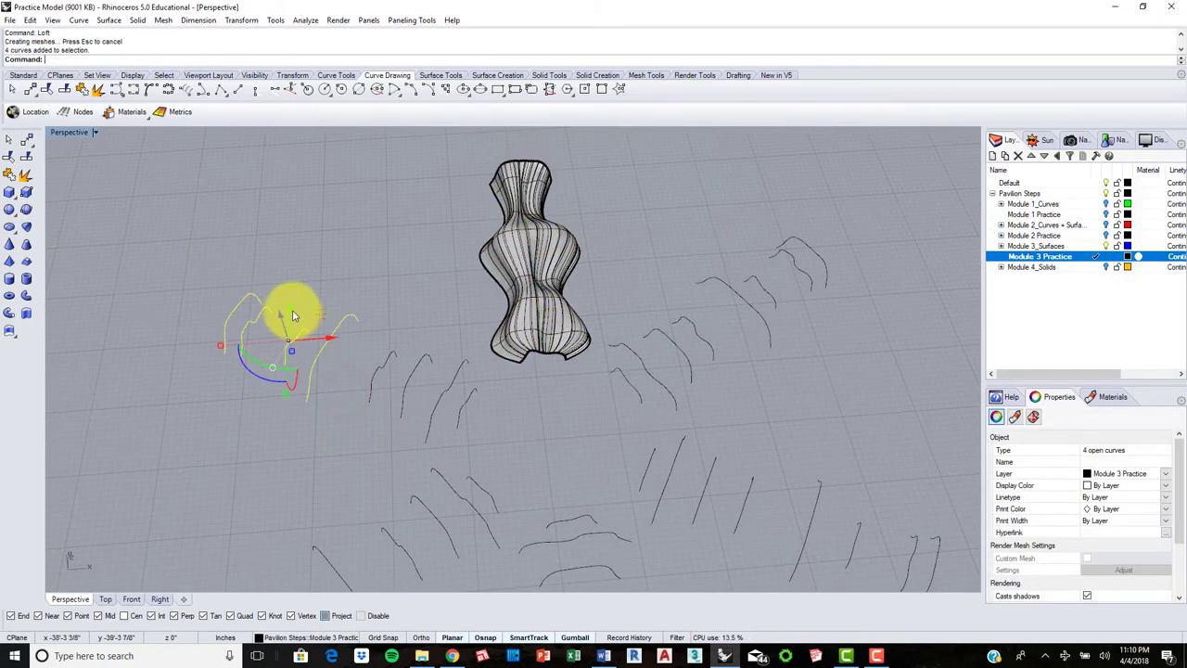
drag(290, 308, 294, 263)
click(309, 358)
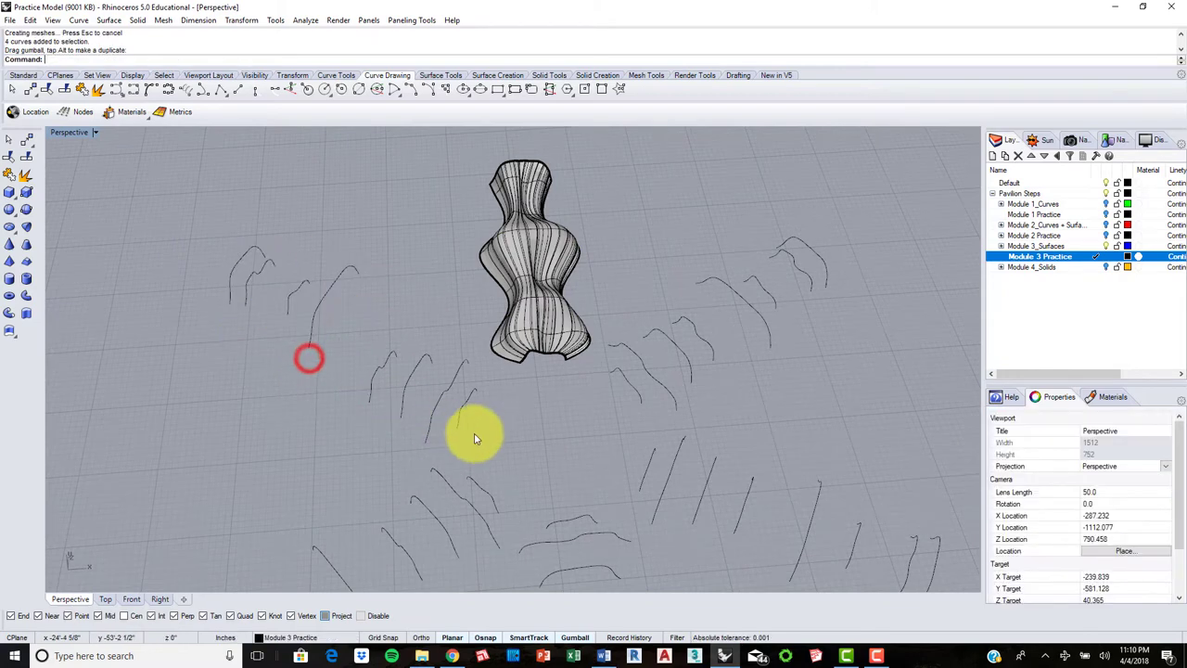
- Loft the eight curves of the upper-left arm with the Normal style and Do not simplify
drag(474, 438, 347, 367)
drag(364, 321, 205, 256)
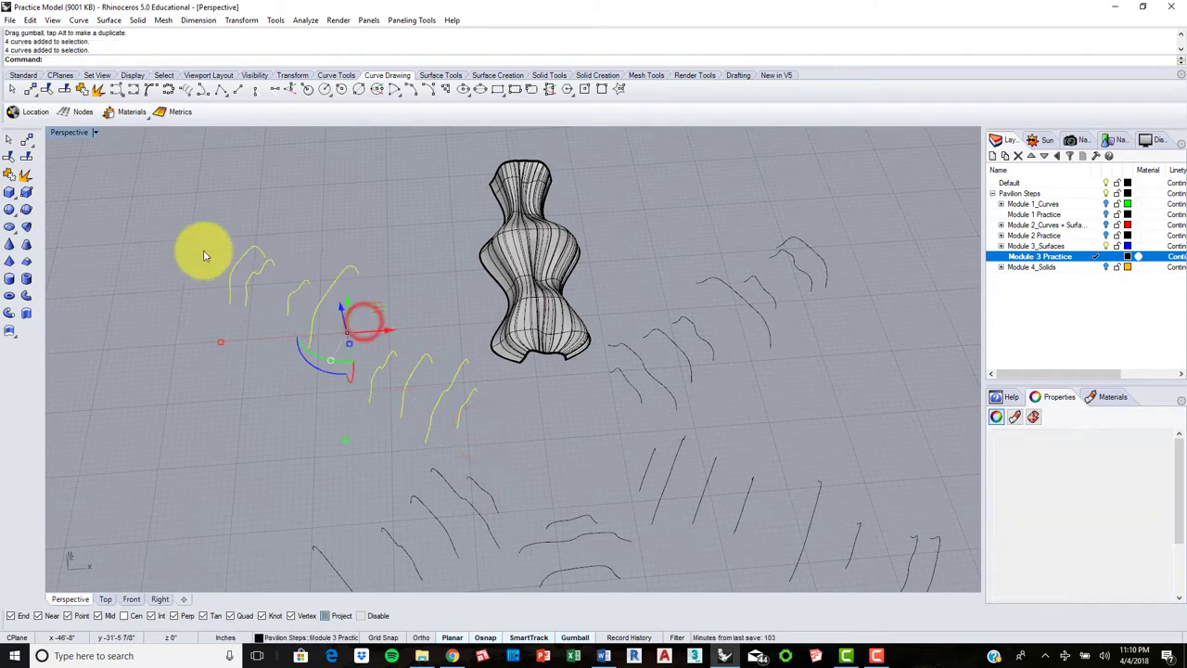
key(Return)
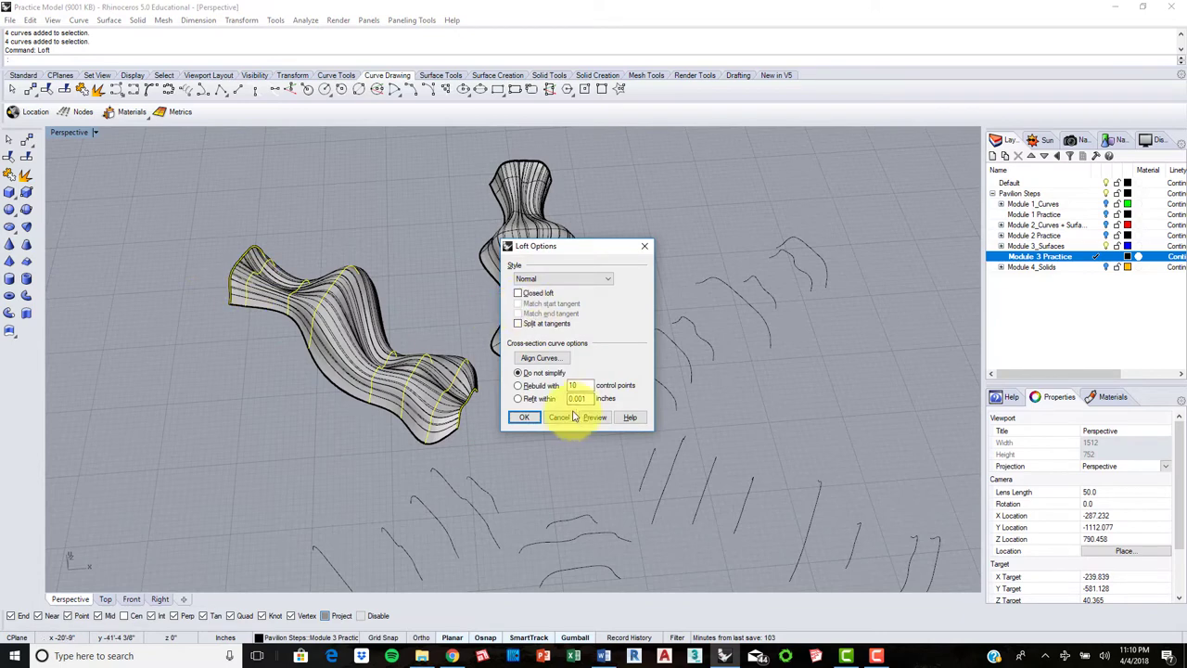
click(527, 419)
- Shift the four outer curves of the lower-left arm away from the centre and loft its eight curves with the Normal style
scroll(495, 408, down, 5)
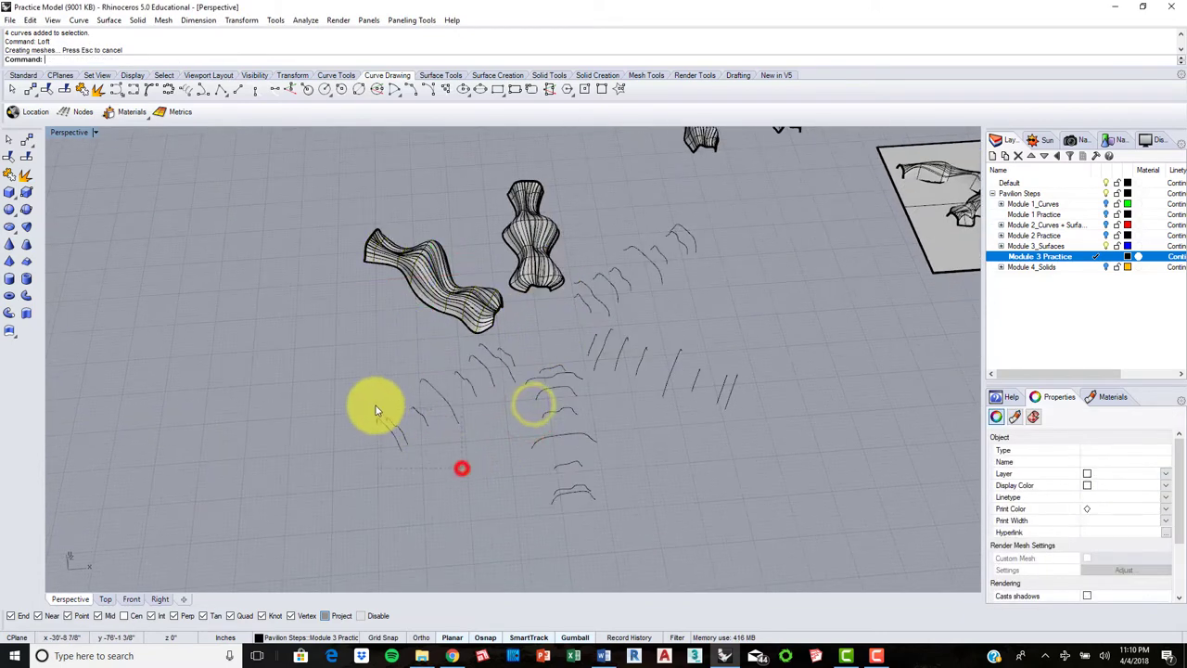
drag(376, 406, 397, 429)
drag(481, 522, 326, 363)
scroll(494, 360, up, 4)
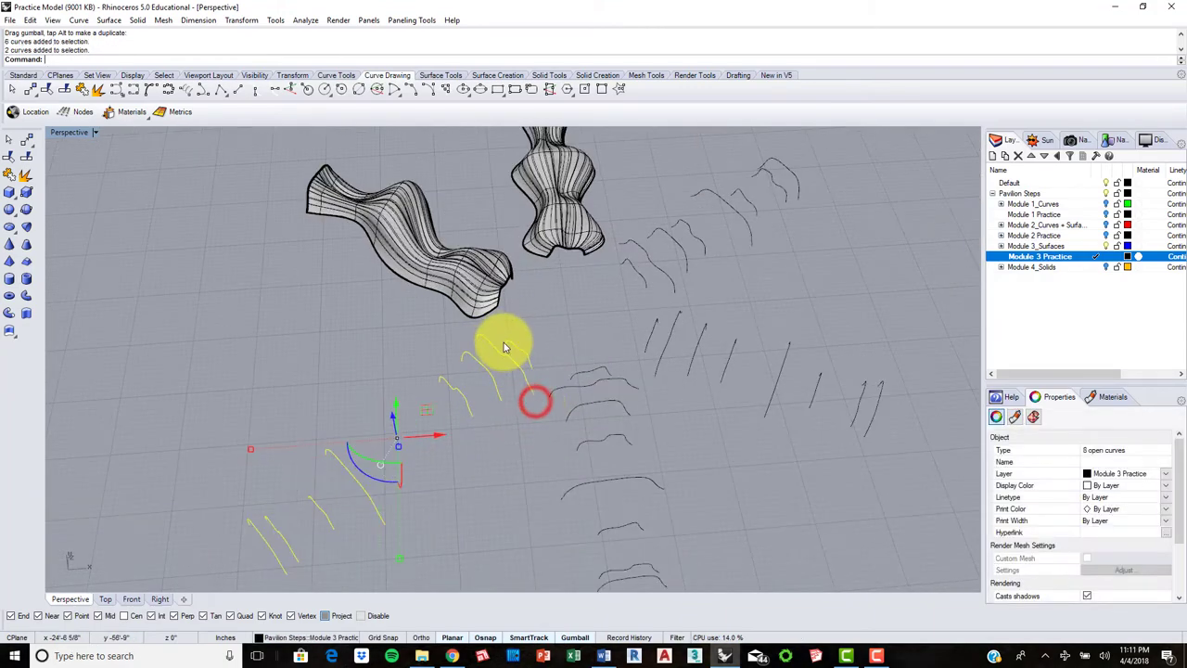
text(loft)
key(Return)
click(532, 417)
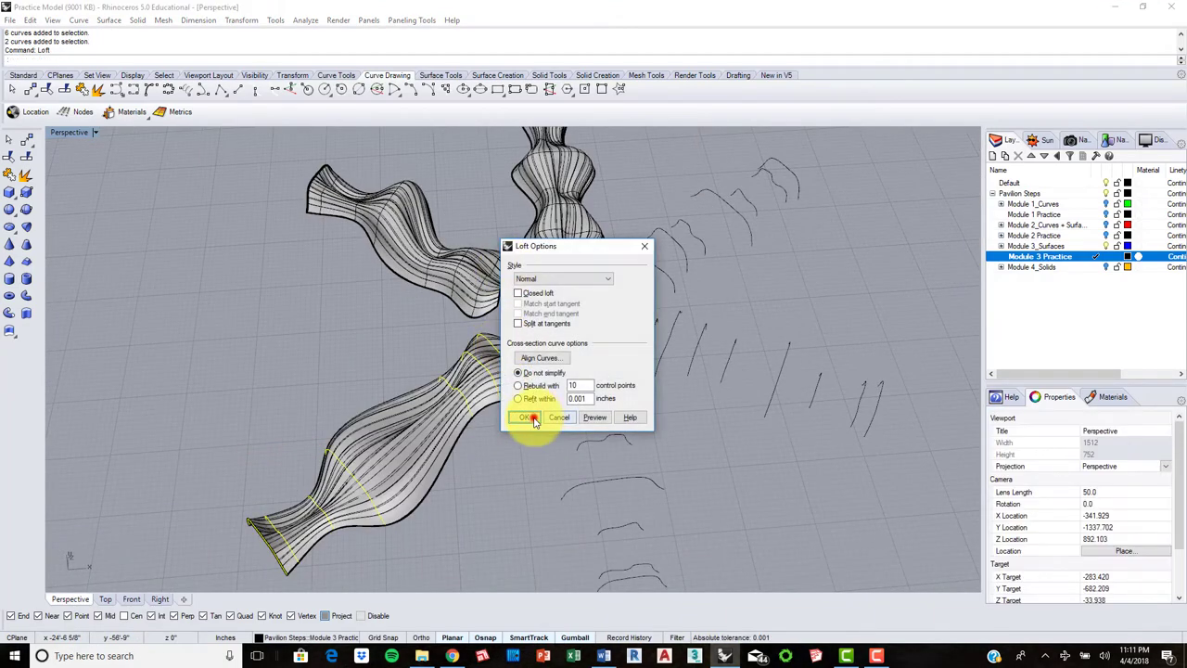
- Loft the eight curves of the arm directly opposite the original one, with the Normal style and Do not simplify
scroll(458, 425, down, 2)
shift+right_drag(640, 409, 597, 315)
click(503, 281)
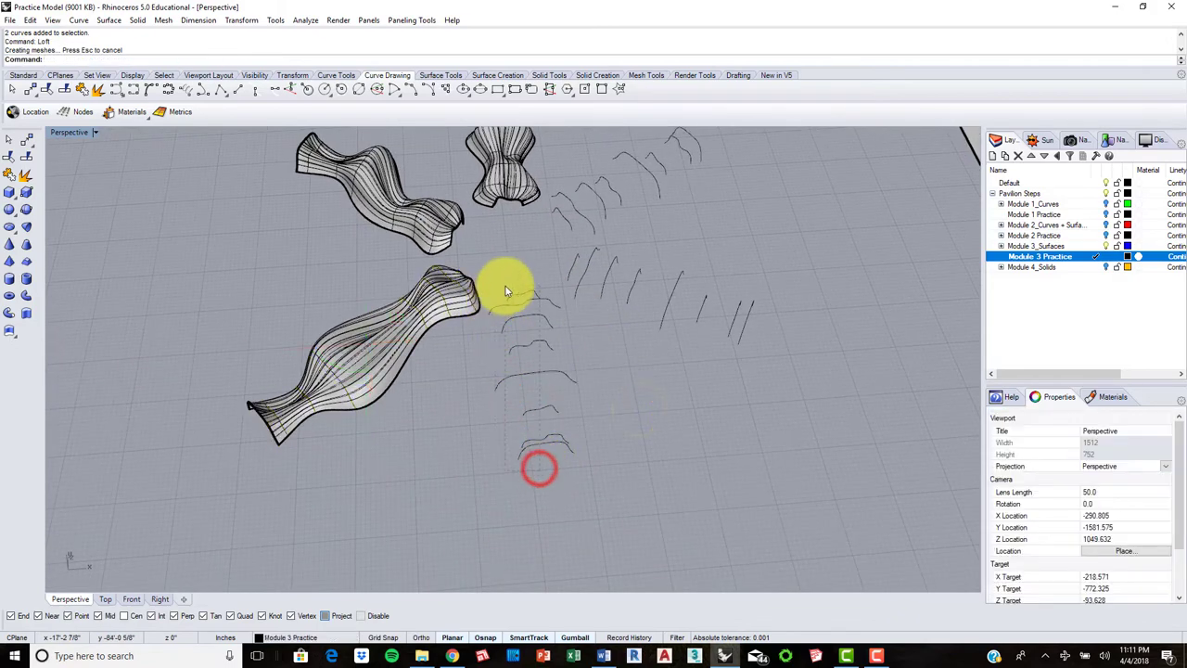
click(506, 295)
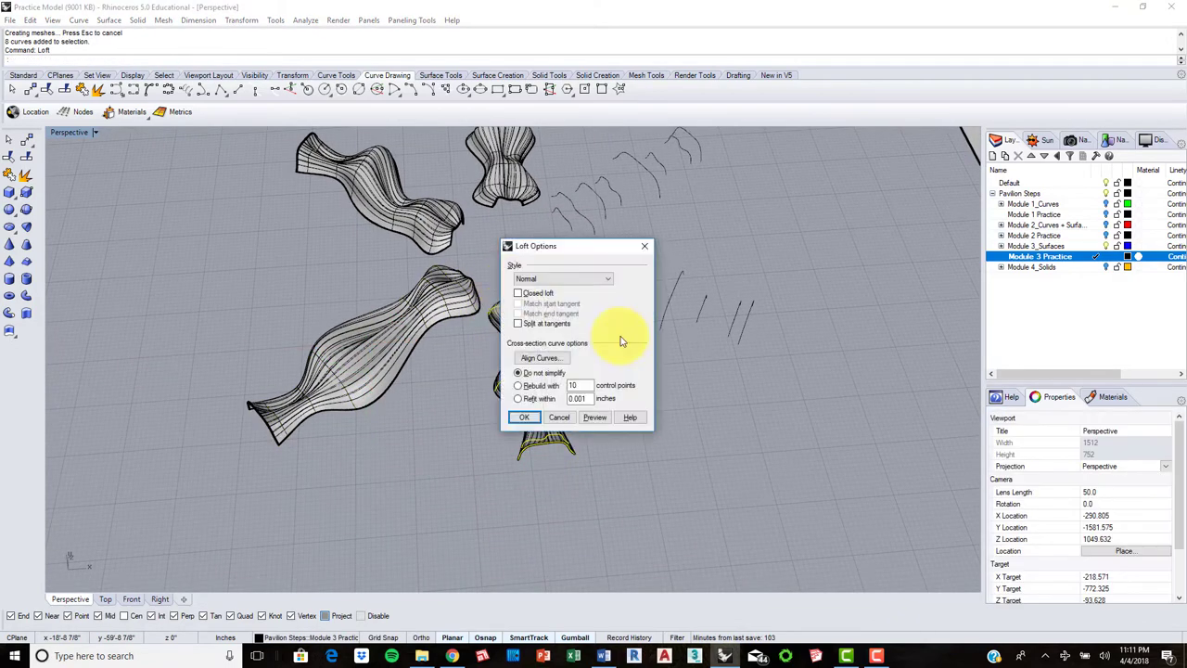
click(531, 418)
- Loft the eight curves of the lower-right arm with the Normal style and Do not simplify
shift+right_drag(676, 367, 637, 415)
mouse_move(756, 398)
mouse_down()
mouse_move(568, 304)
mouse_move(529, 304)
mouse_up()
text(loft)
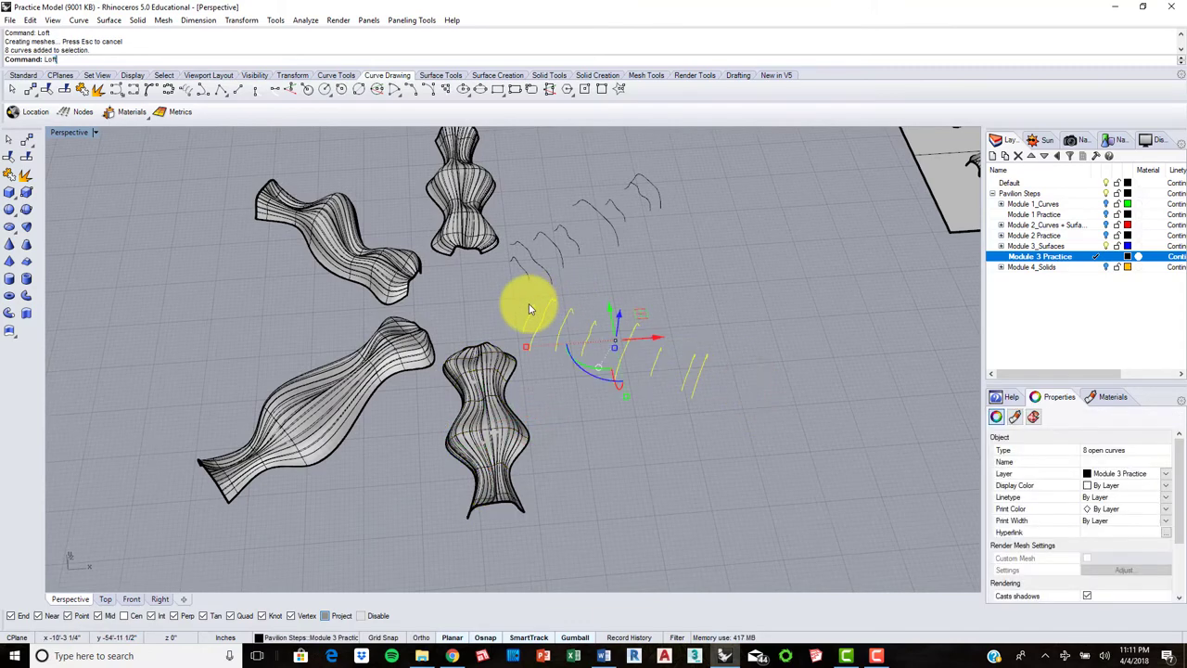
key(Return)
click(525, 418)
- Loft the eight curves of the last unlofted arm, at the upper right of the ring, with the Normal style
right_drag(731, 233, 673, 299)
drag(779, 395, 612, 310)
key(Return)
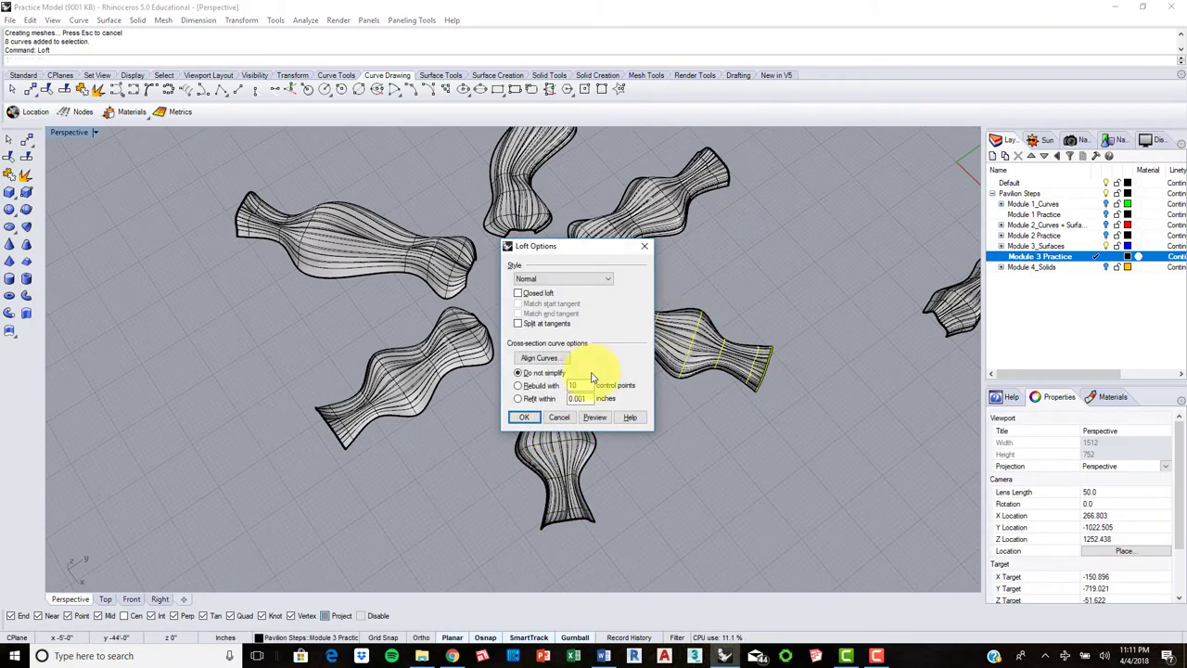
click(525, 417)
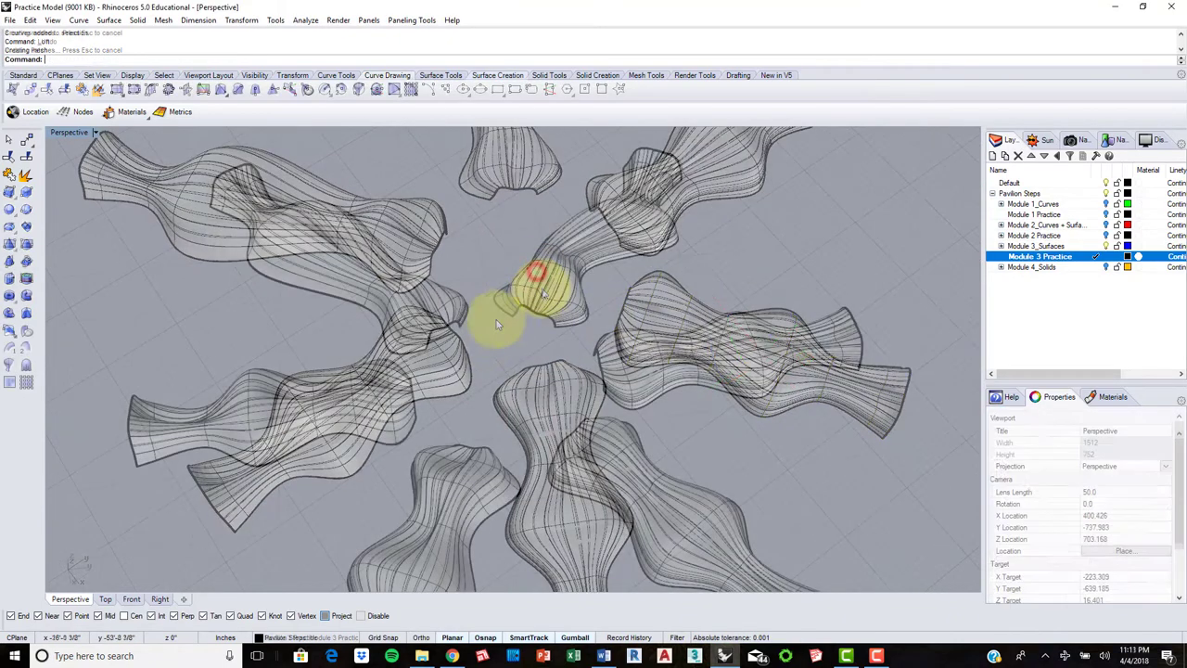
- Examine the open centre between the six lofted arms and the overall layout beside the sample pavilion
right_drag(573, 343, 503, 350)
shift+right_drag(516, 398, 511, 346)
scroll(532, 369, down, 2)
scroll(511, 343, up, 4)
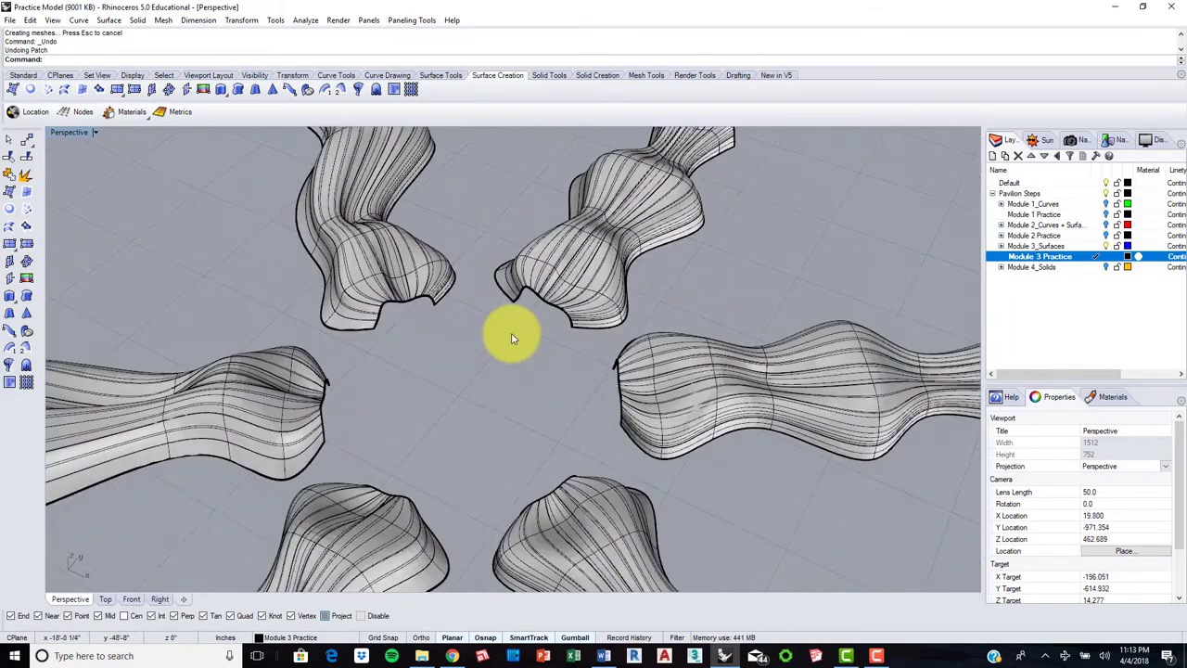
scroll(511, 339, down, 6)
scroll(556, 341, down, 4)
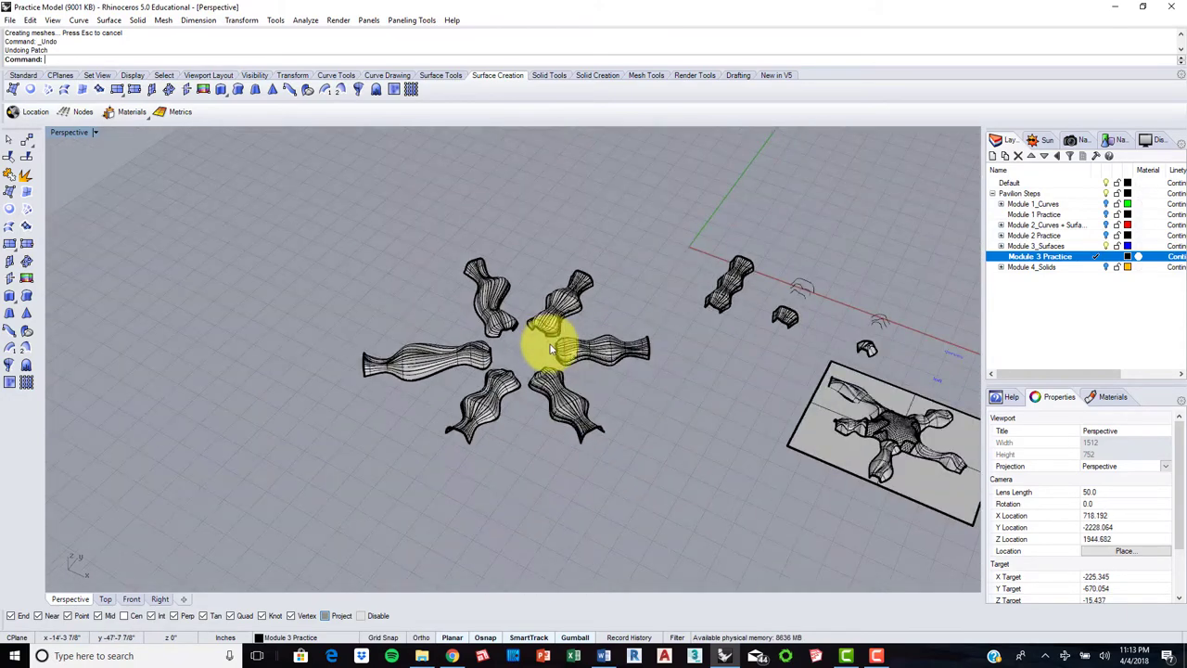
shift+right_drag(662, 371, 585, 318)
scroll(440, 273, up, 6)
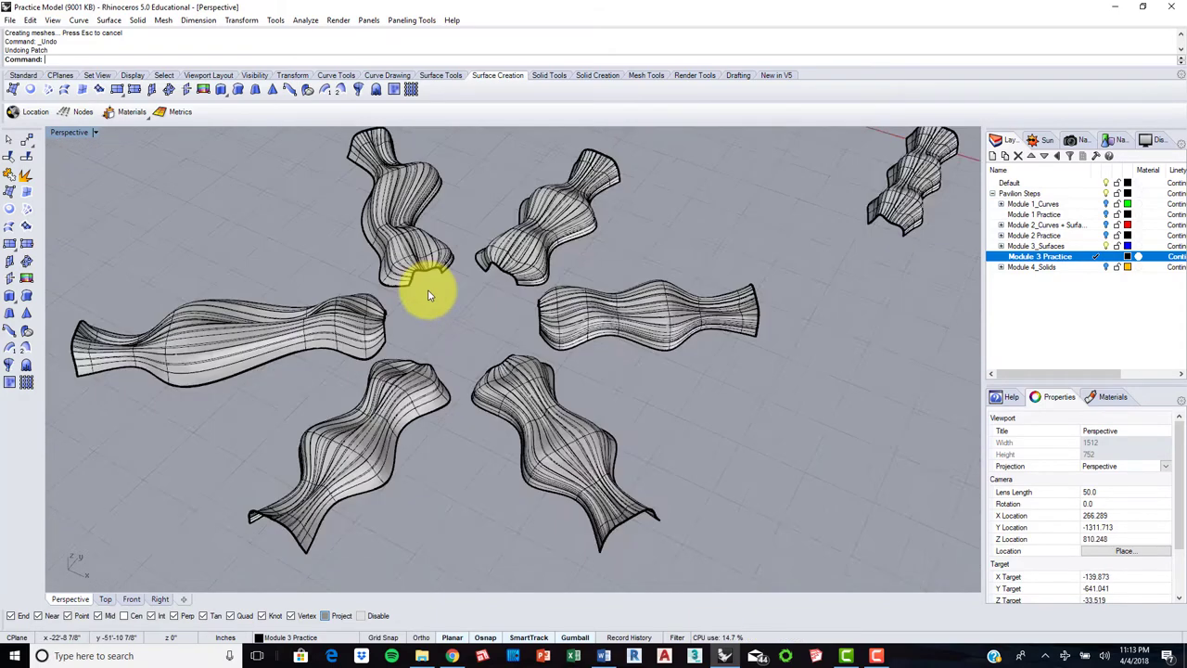
- Start a Patch surface and pick the inner end curves of the first three neighbouring arms, choosing the curve rather than the surface edge
scroll(429, 296, up, 3)
scroll(433, 292, up, 3)
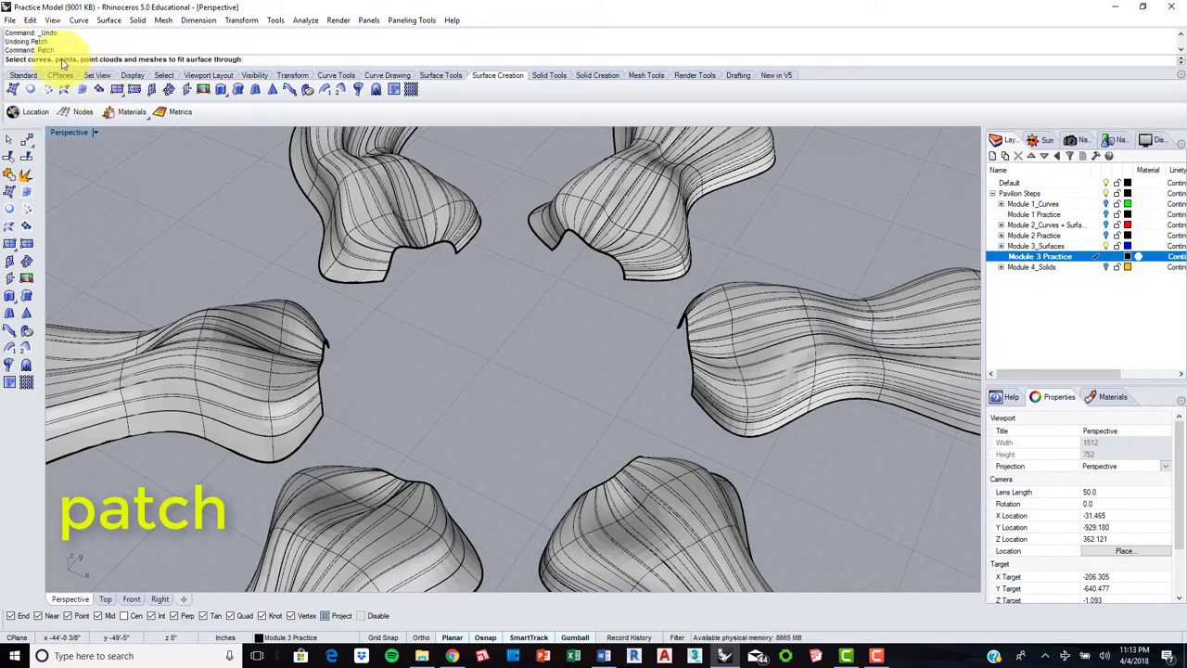
click(444, 246)
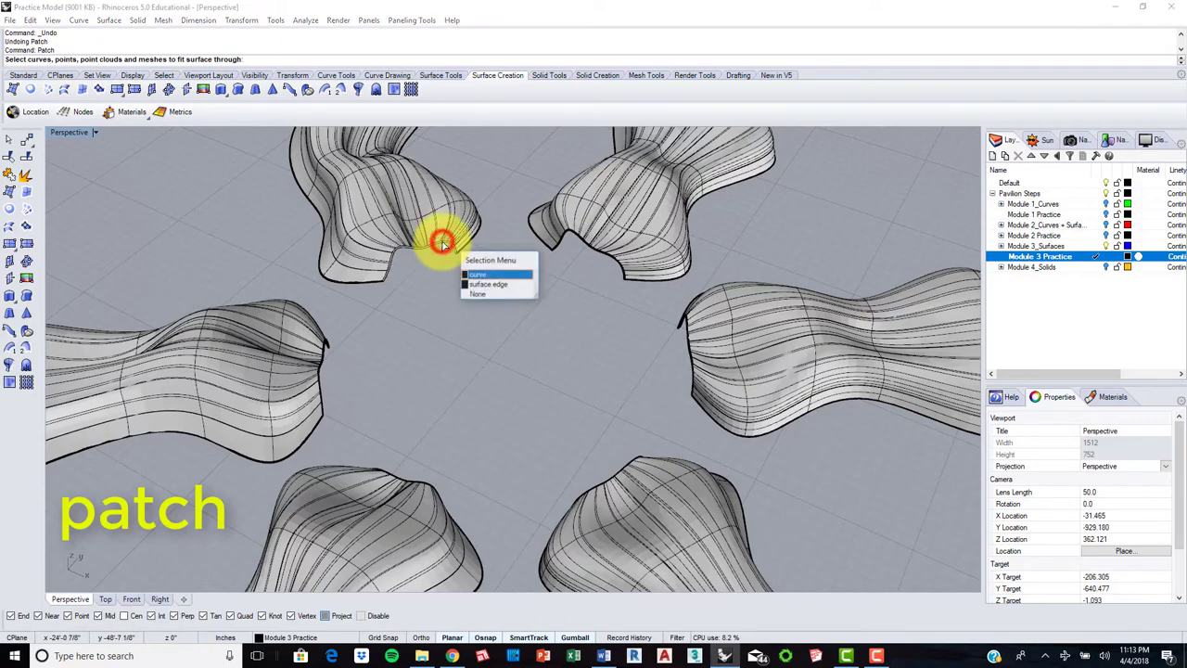
click(478, 272)
click(572, 234)
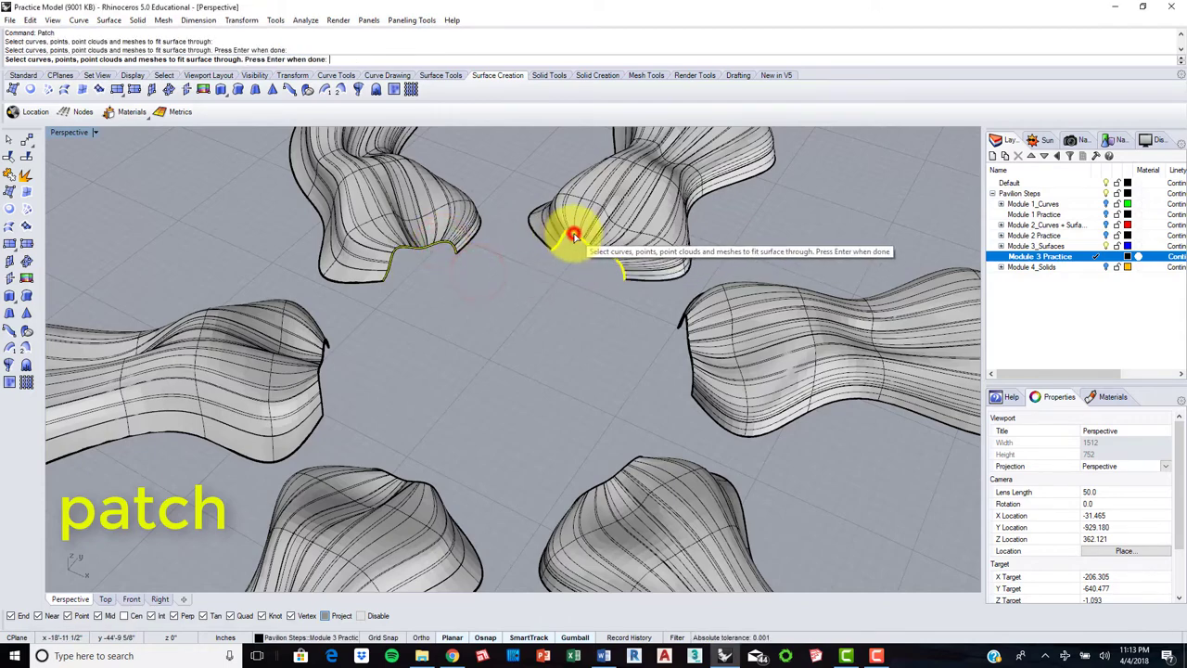
shift+right_drag(642, 331, 324, 306)
right_drag(335, 316, 543, 398)
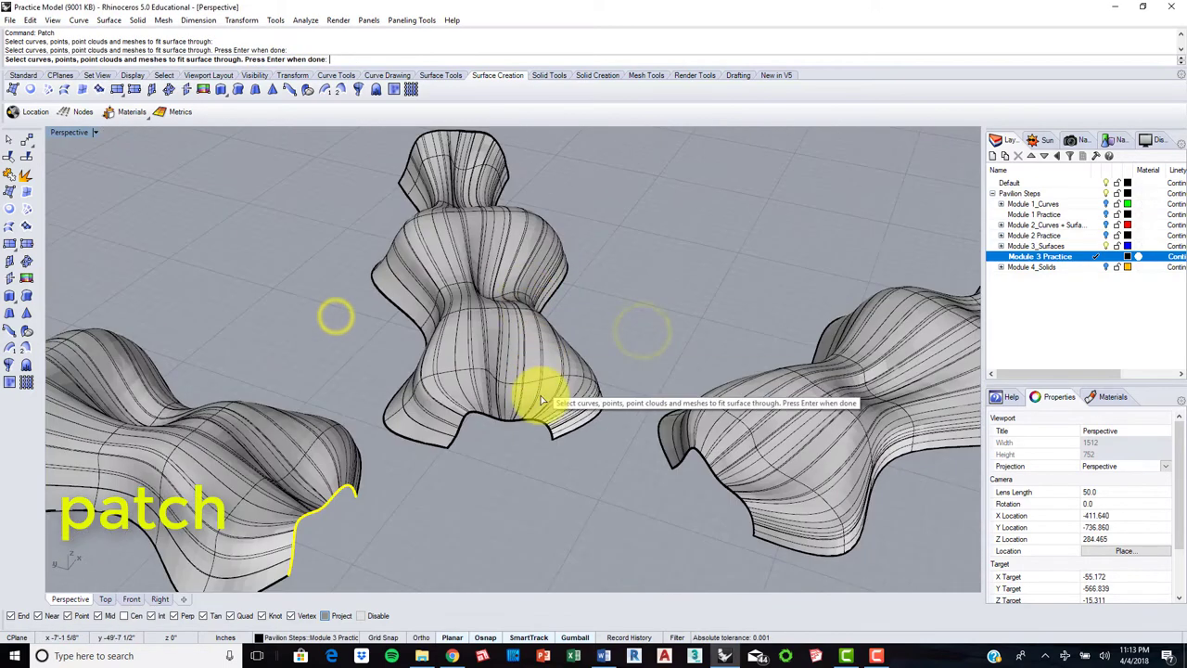
click(510, 420)
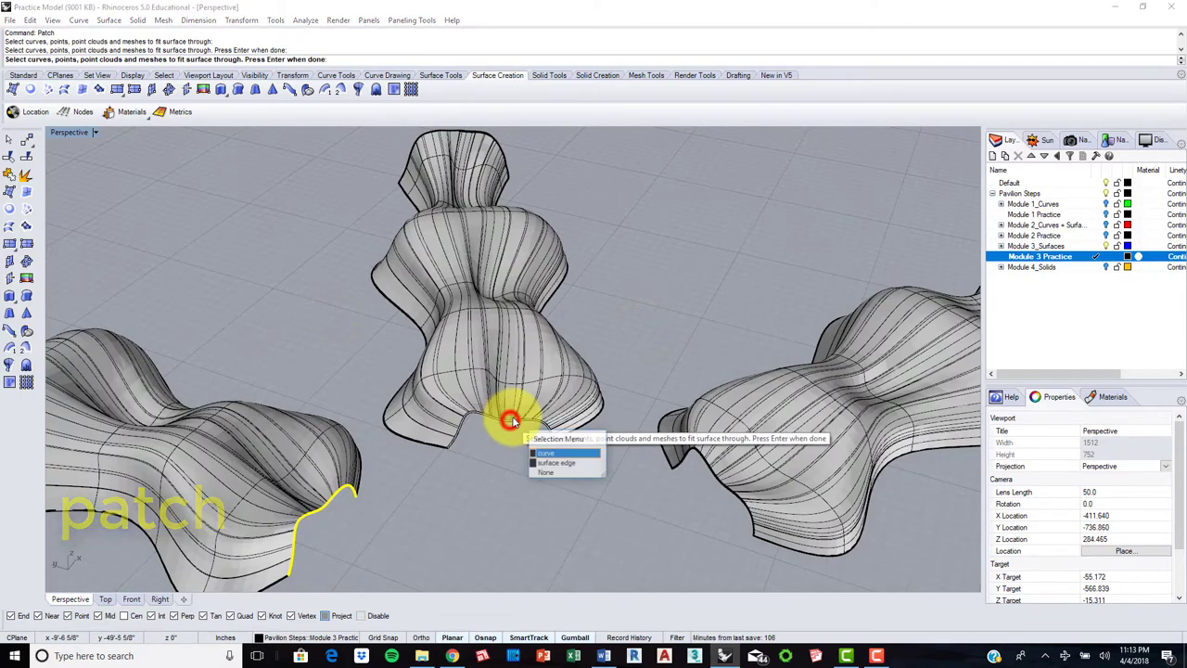
click(559, 458)
- Add the inner end curves of the remaining arms and create the patch with 0.5 sample point spacing, 40 V spans and stiffness 2
right_drag(559, 457, 532, 368)
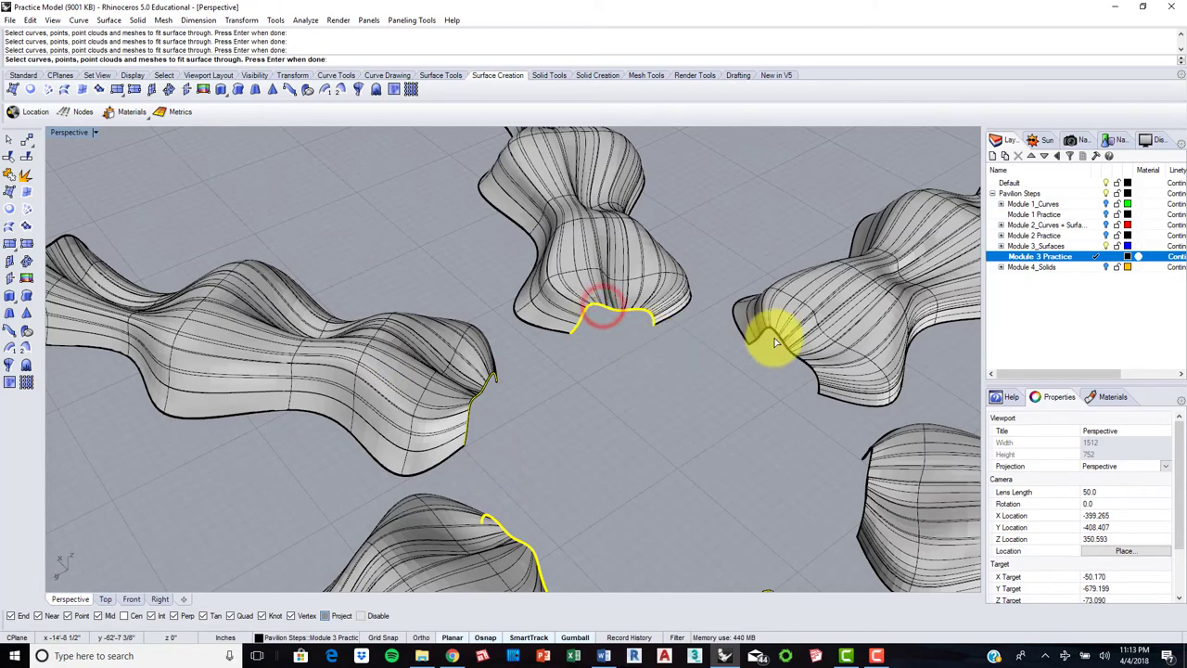
right_drag(770, 372, 561, 227)
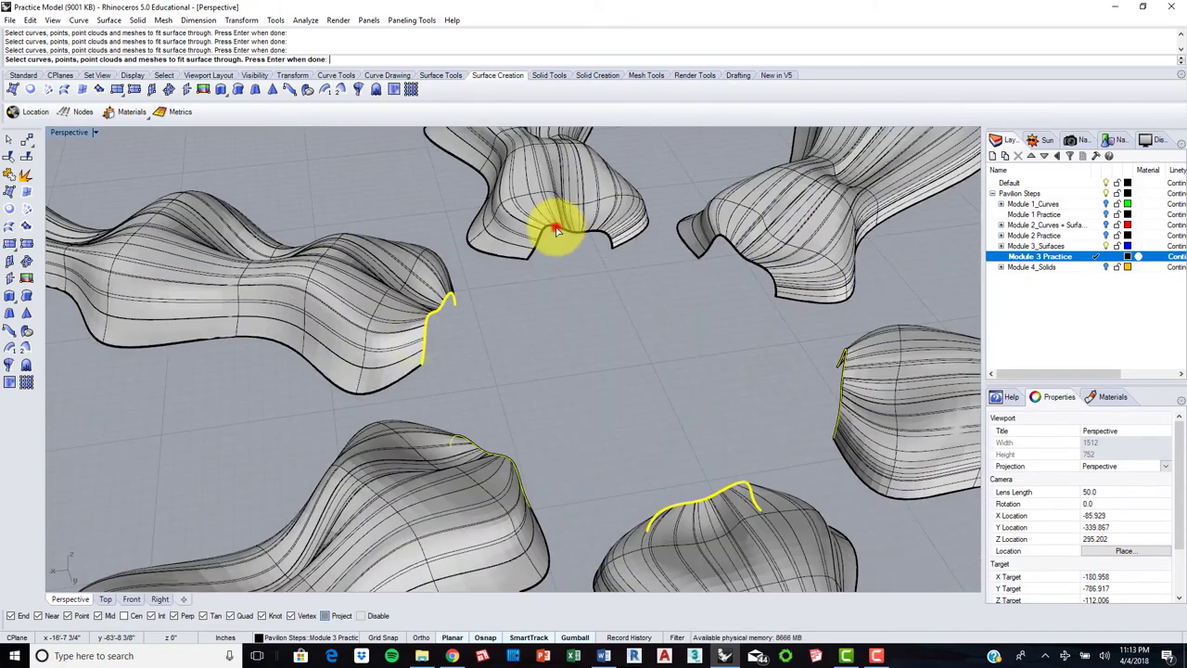
right_drag(651, 257, 540, 320)
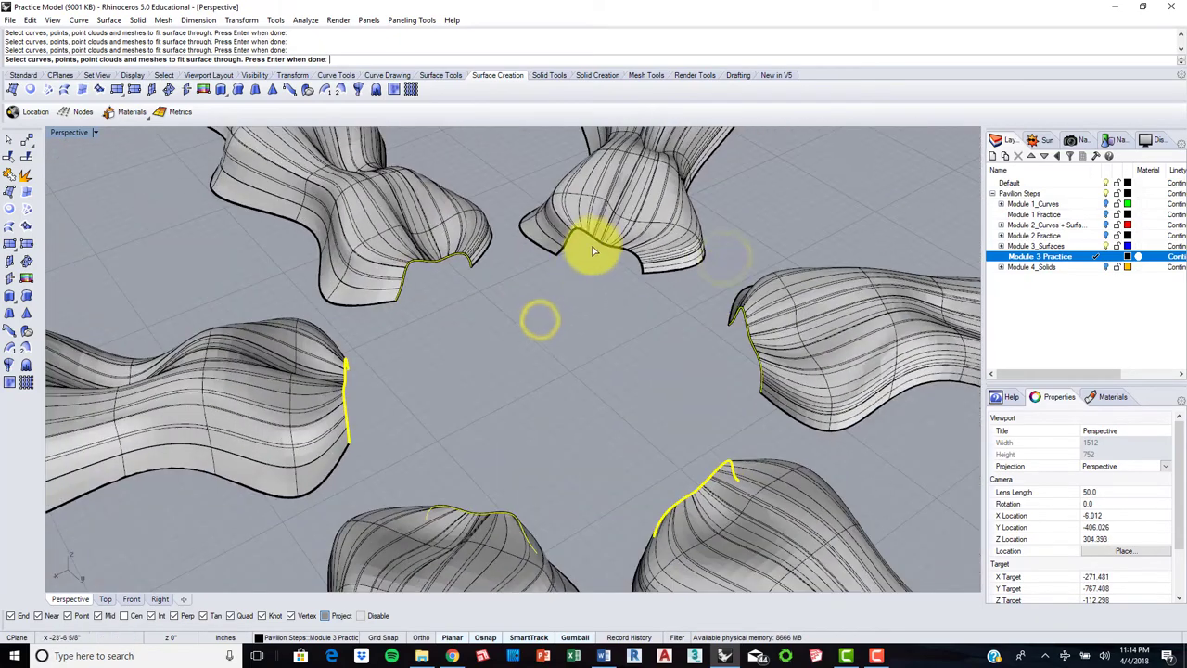
click(597, 243)
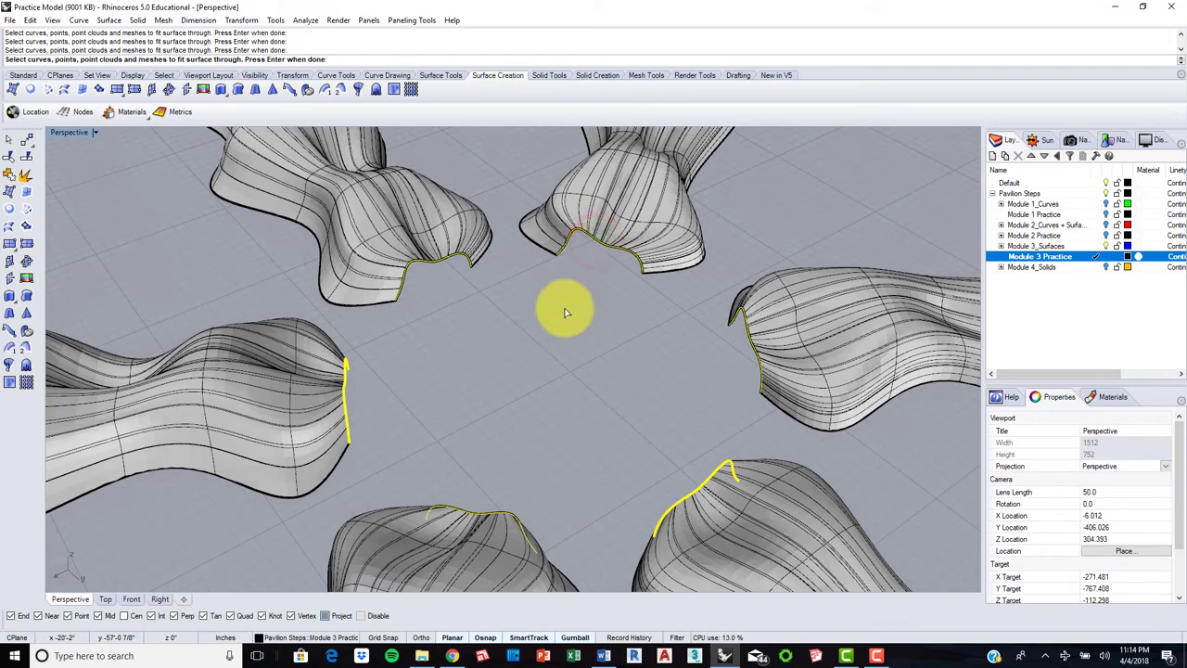
right_click(566, 312)
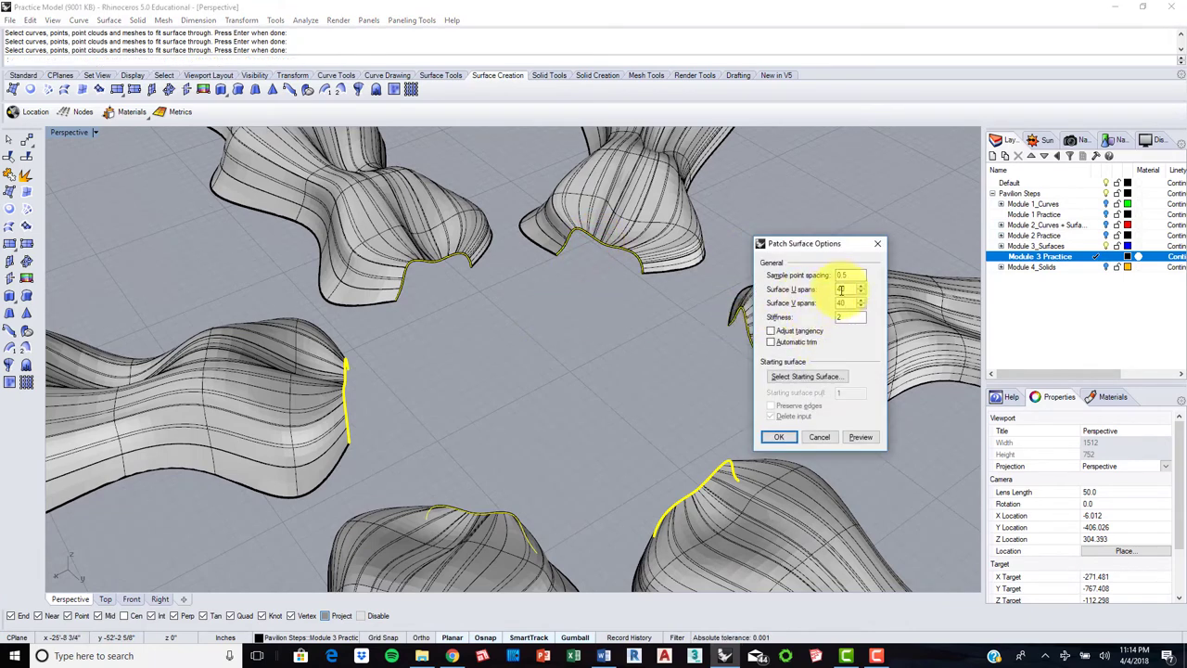
click(782, 439)
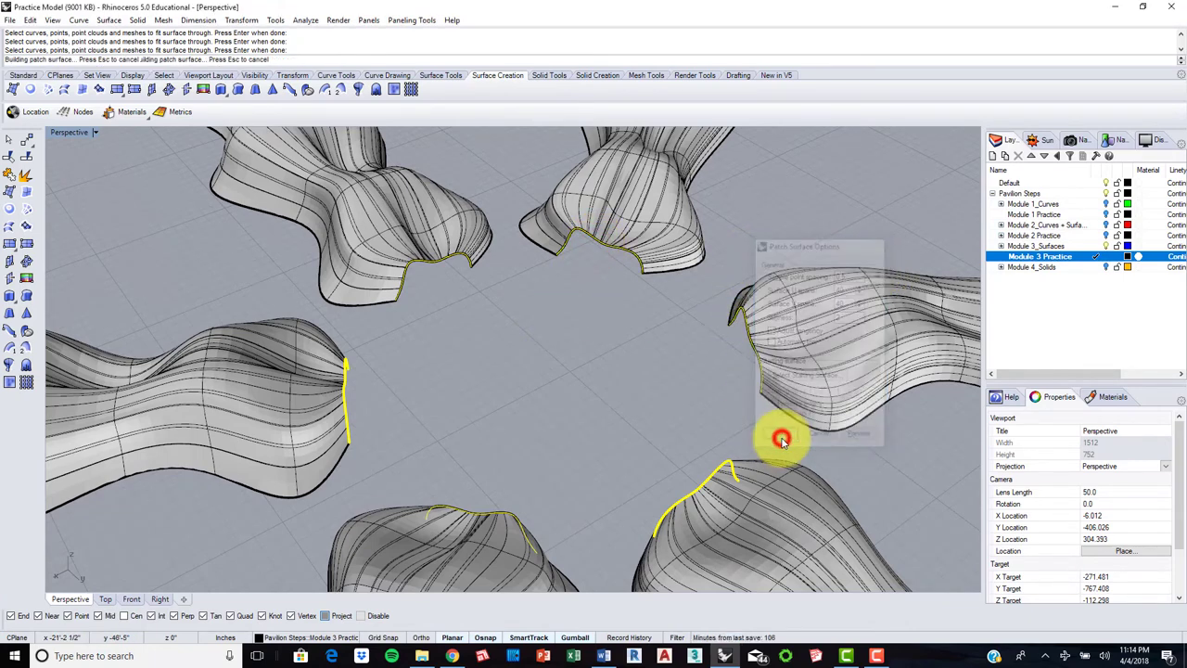
- Examine the patched dome between the arms and compare it with the sample pavilion and its rectangular base plane
right_drag(528, 397, 689, 264)
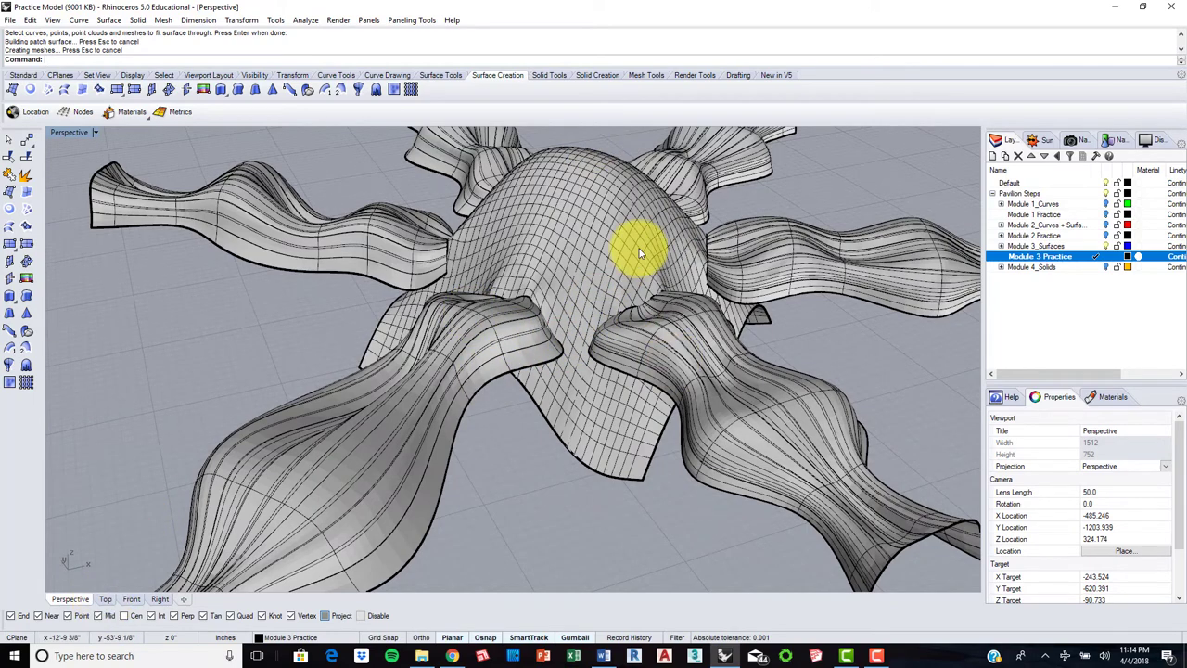
scroll(636, 246, down, 6)
scroll(710, 244, up, 10)
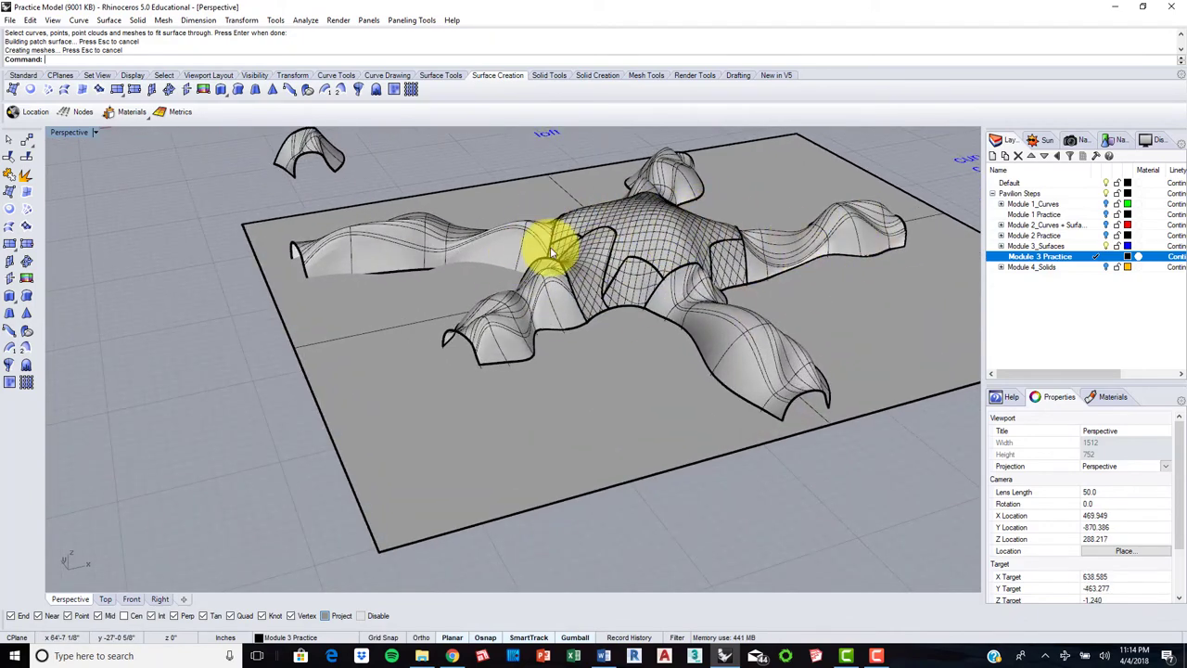
scroll(724, 300, down, 8)
click(664, 350)
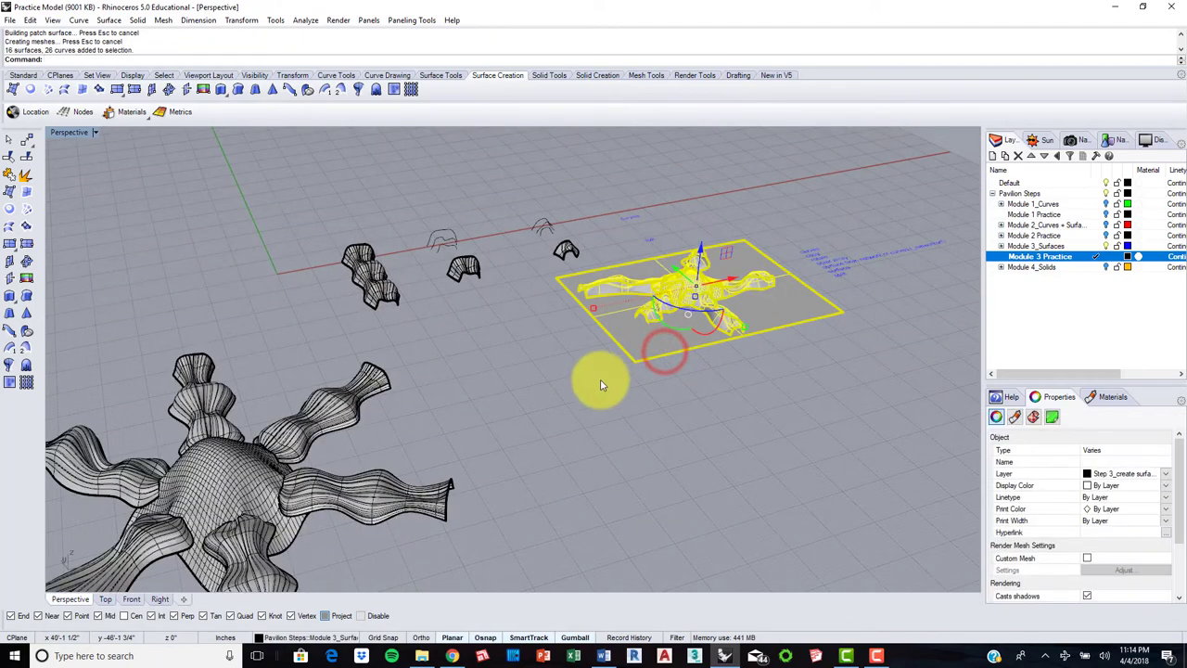
scroll(601, 385, down, 4)
shift+right_drag(604, 388, 715, 346)
click(688, 348)
scroll(537, 404, up, 6)
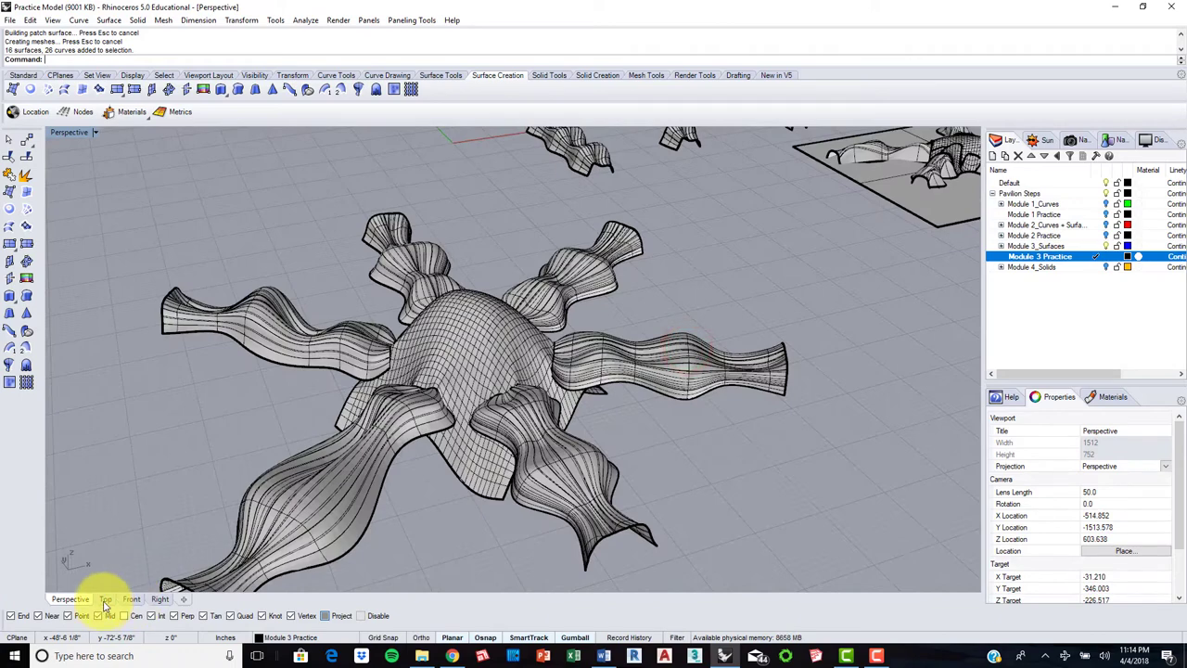
- In the Top view, draw a corner-to-corner rectangular plane that encloses the dome and all six arms with a margin around them
click(105, 598)
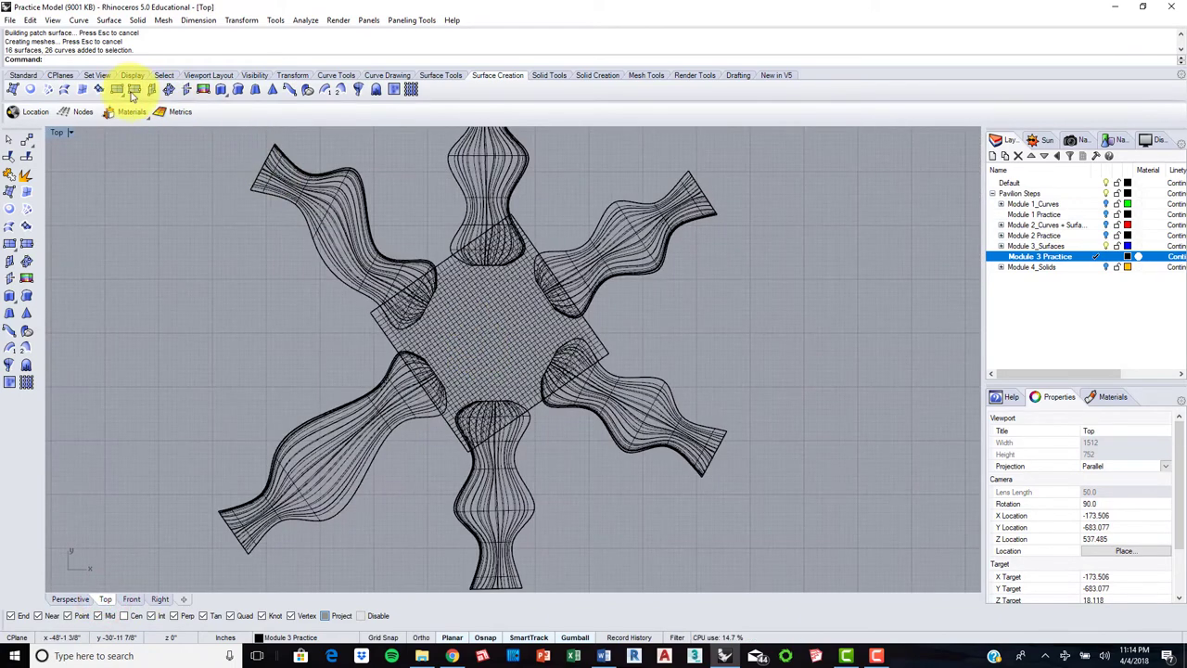
click(116, 89)
scroll(278, 176, down, 5)
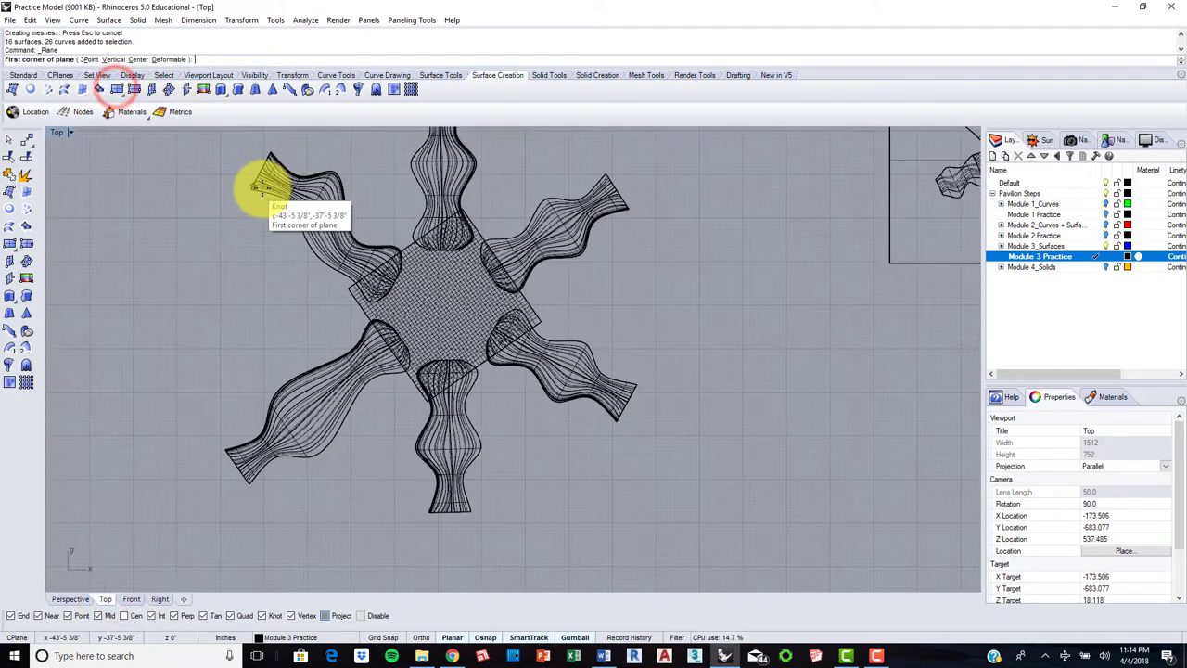
click(257, 161)
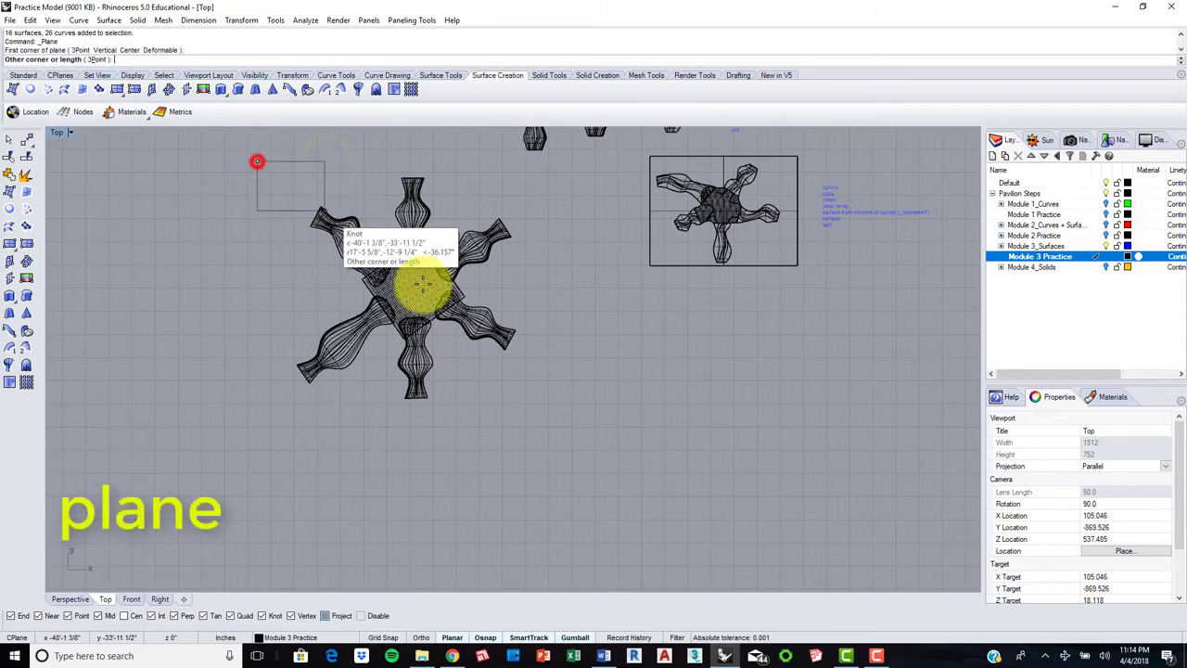
click(574, 436)
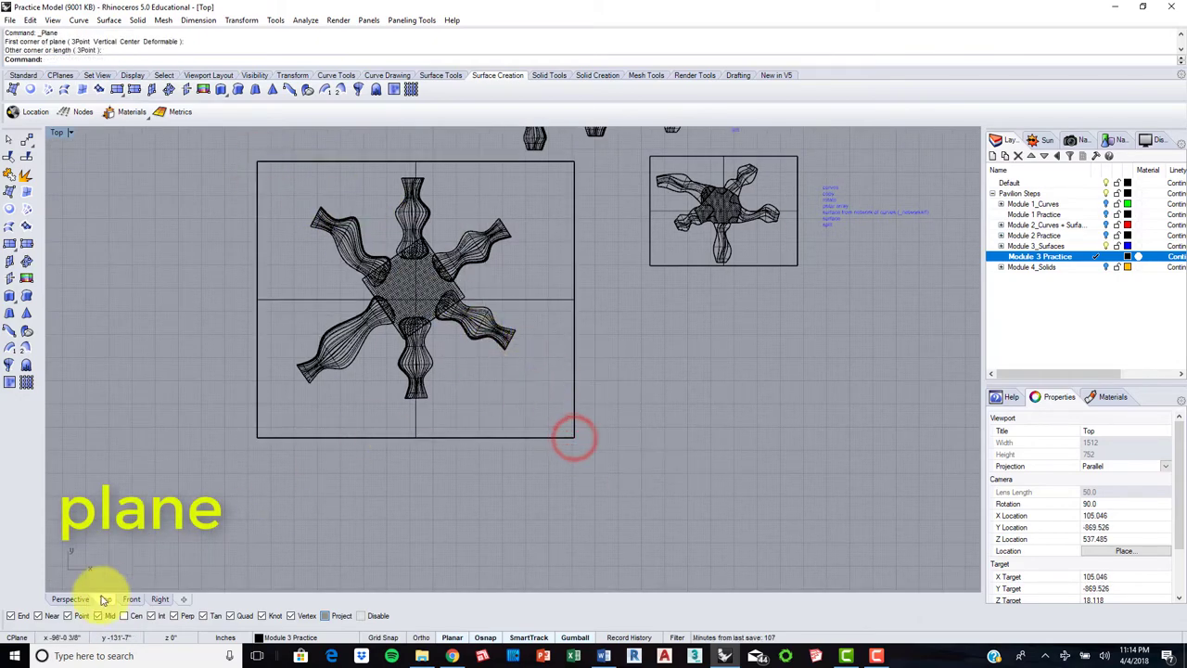
- In the Perspective view, split the central patch surface using the rectangular ground plane as the cutting object
click(72, 599)
right_drag(603, 354, 555, 355)
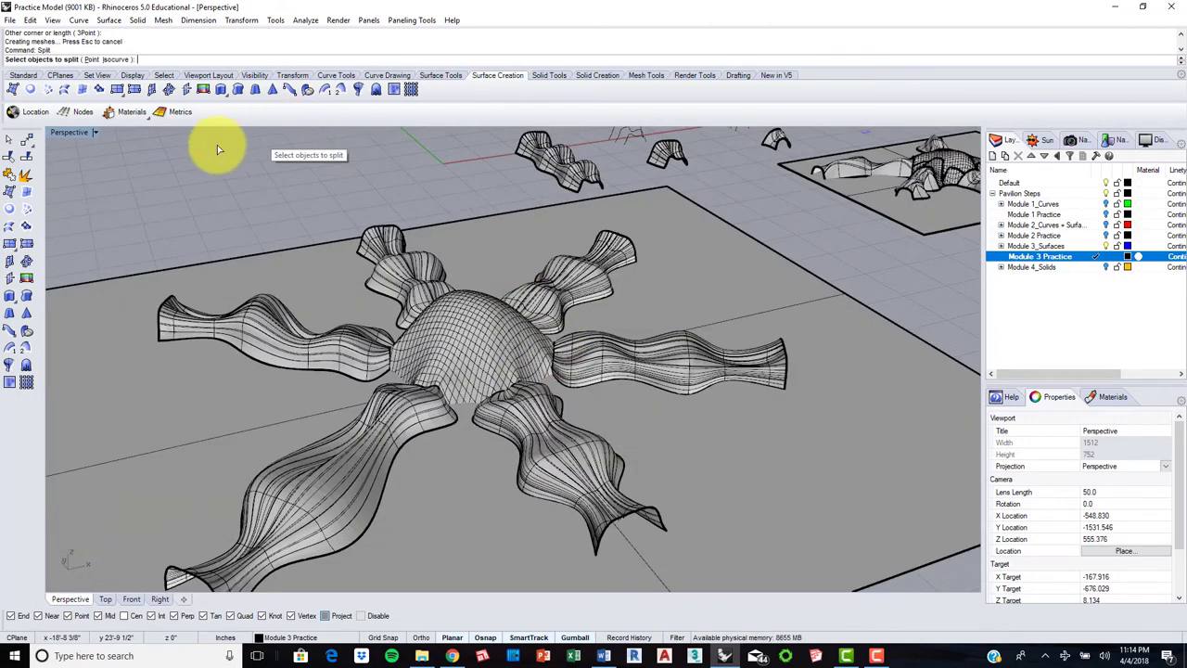
click(461, 336)
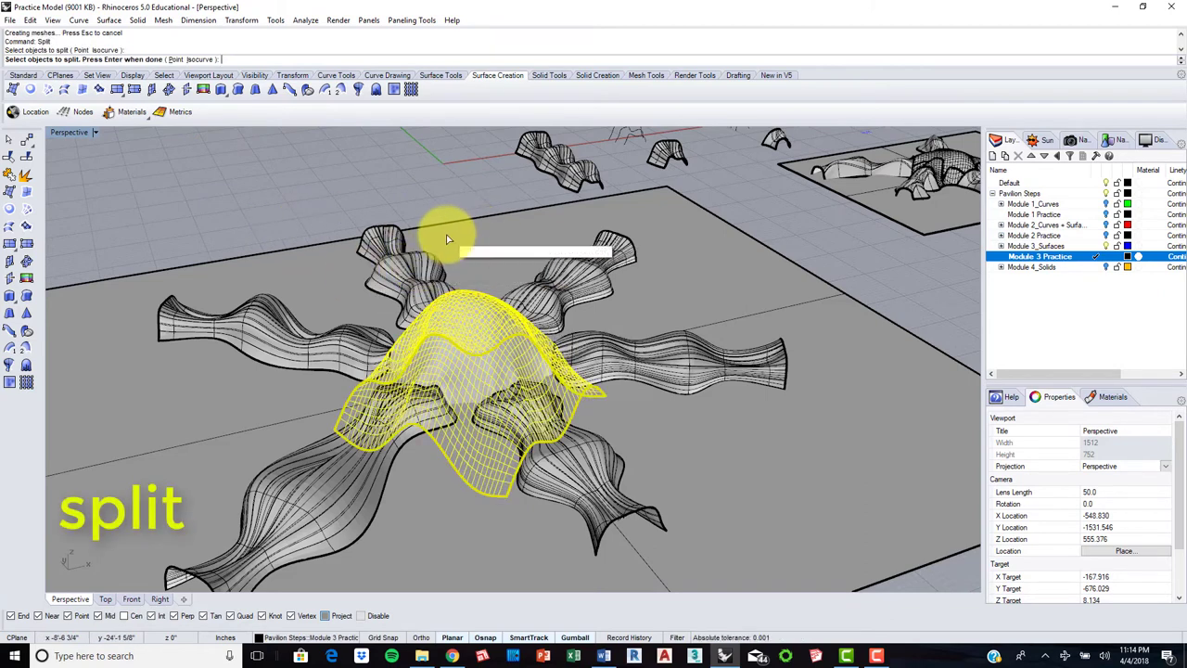
key(Return)
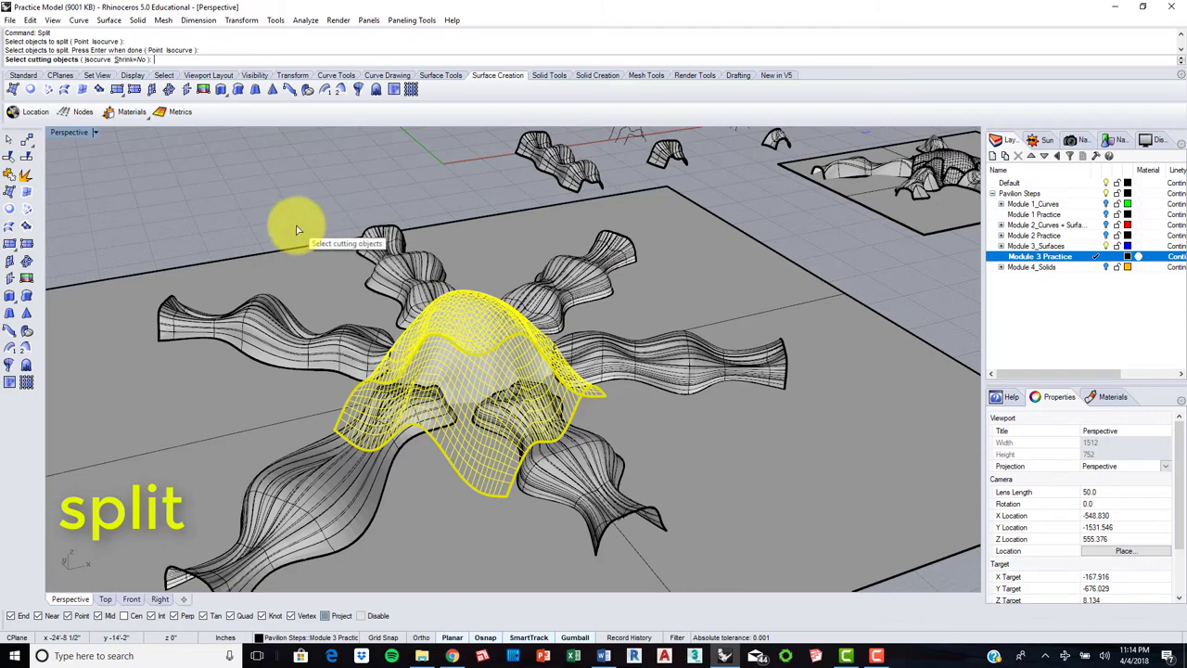
click(312, 285)
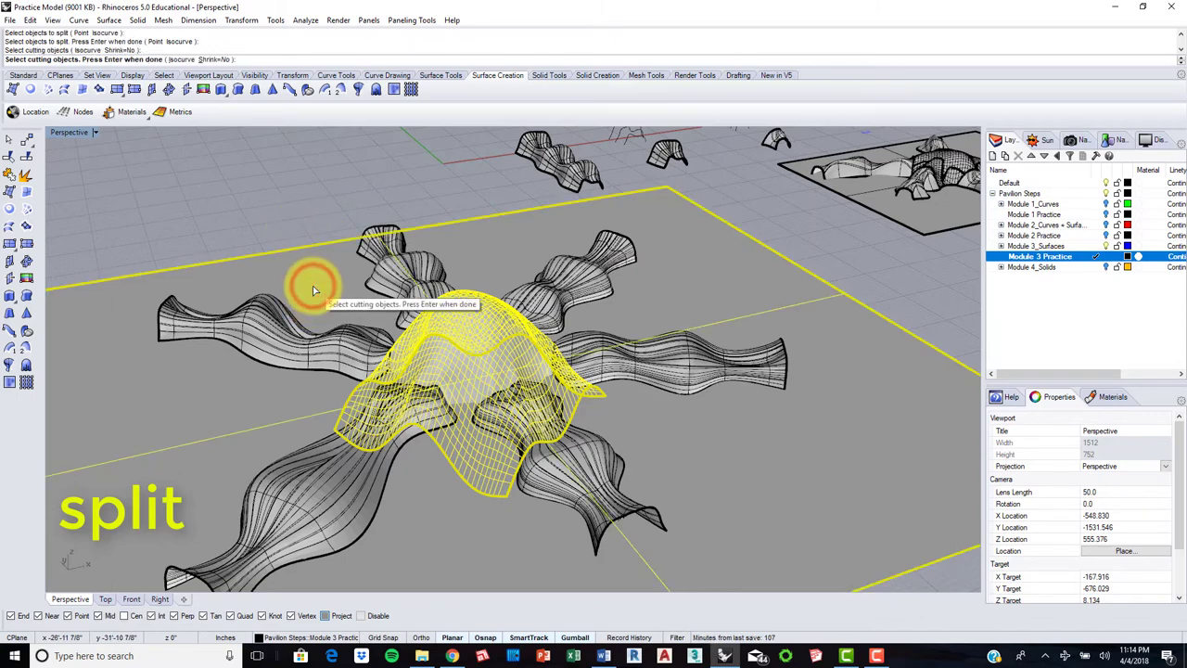
key(Return)
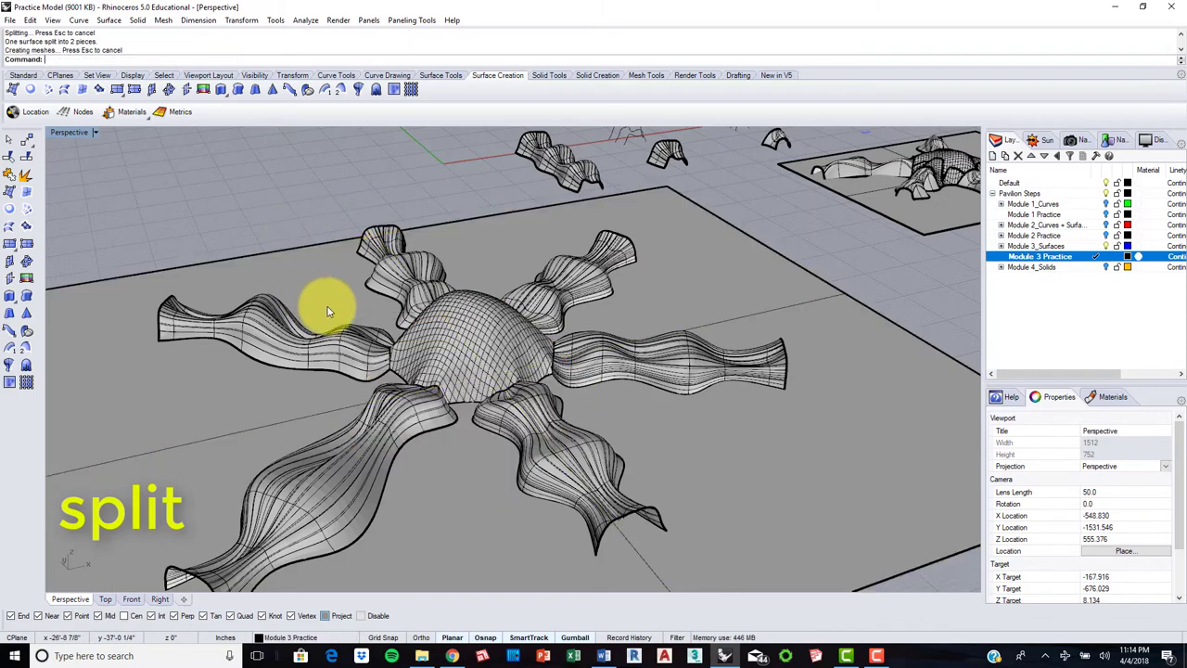
- In the Front view, select the piece of the split patch surface that lies below the ground plane and delete it
right_drag(371, 406, 667, 340)
click(133, 598)
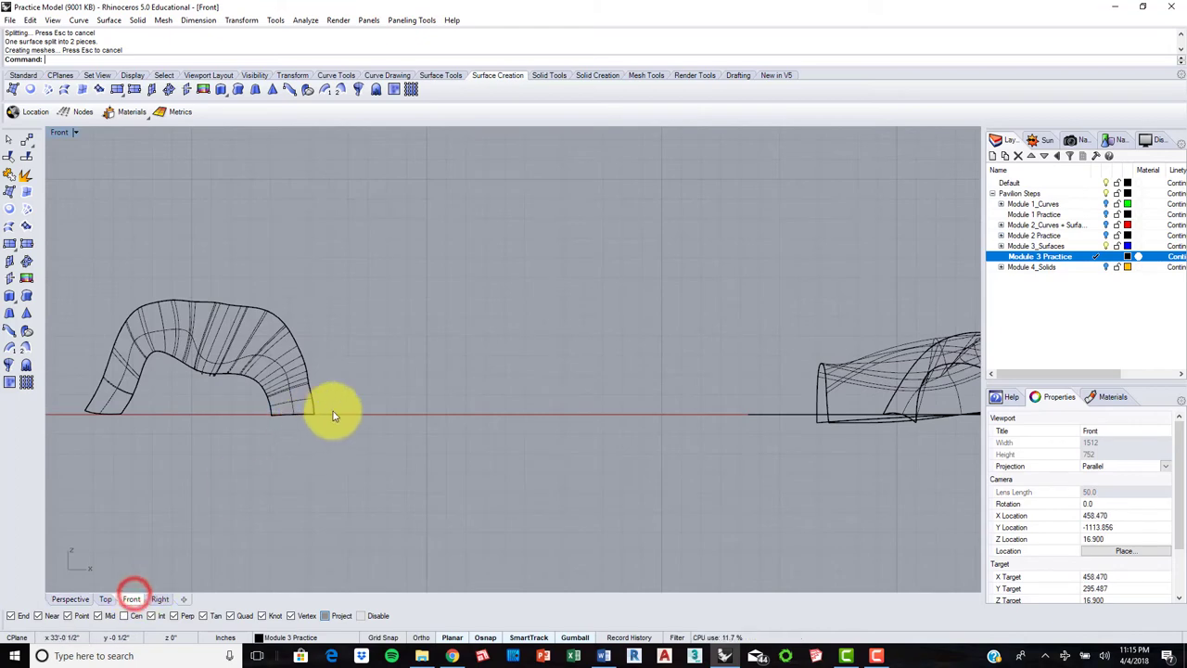
scroll(333, 411, down, 5)
scroll(264, 411, up, 3)
scroll(516, 421, up, 10)
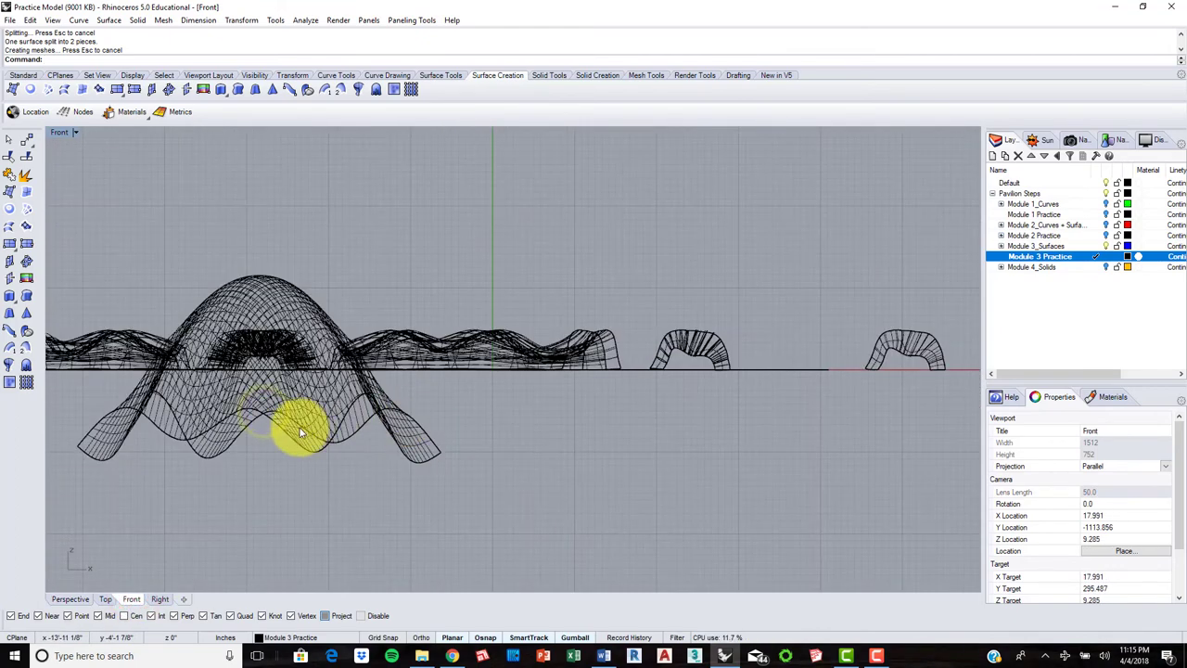
right_drag(301, 427, 467, 416)
drag(338, 412, 198, 371)
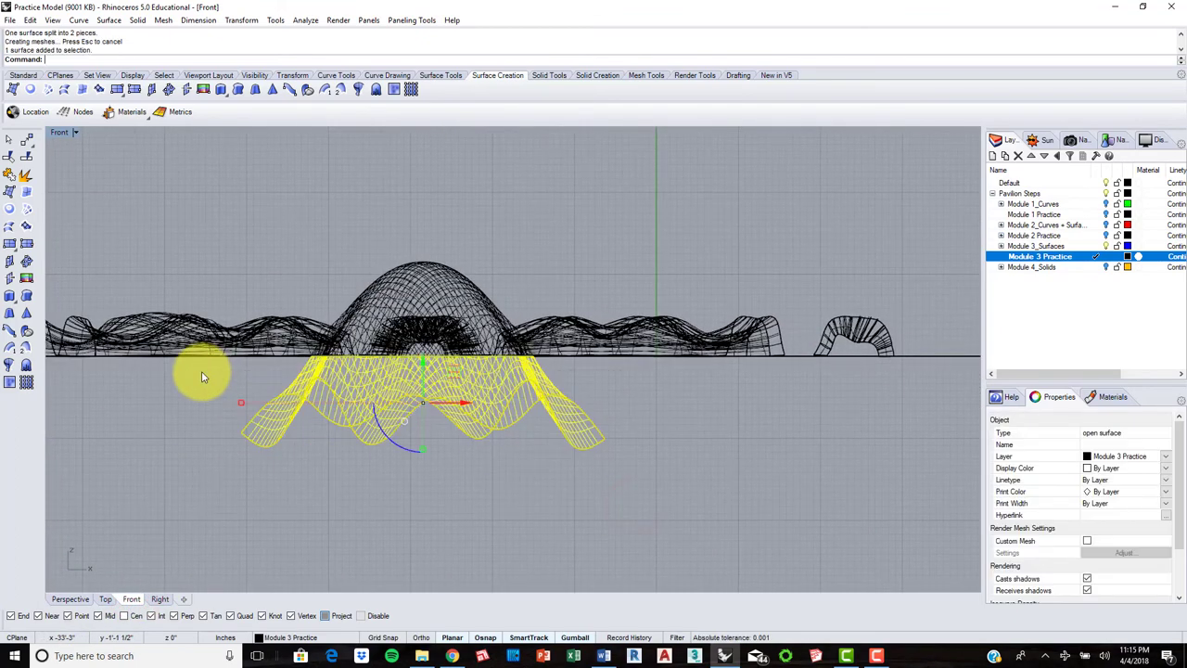
key(Delete)
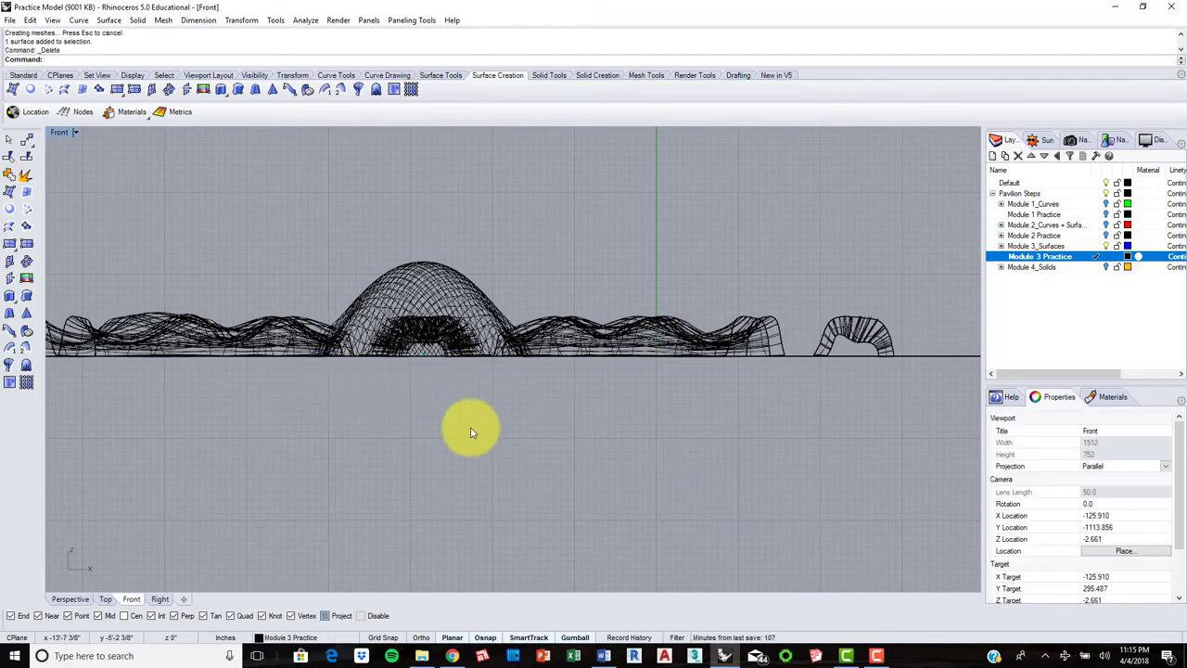
- Examine the trimmed dome together with the six arms and the ground plane in the Perspective view
click(71, 598)
right_drag(603, 331, 496, 325)
scroll(551, 362, up, 6)
scroll(602, 340, down, 8)
scroll(599, 315, down, 4)
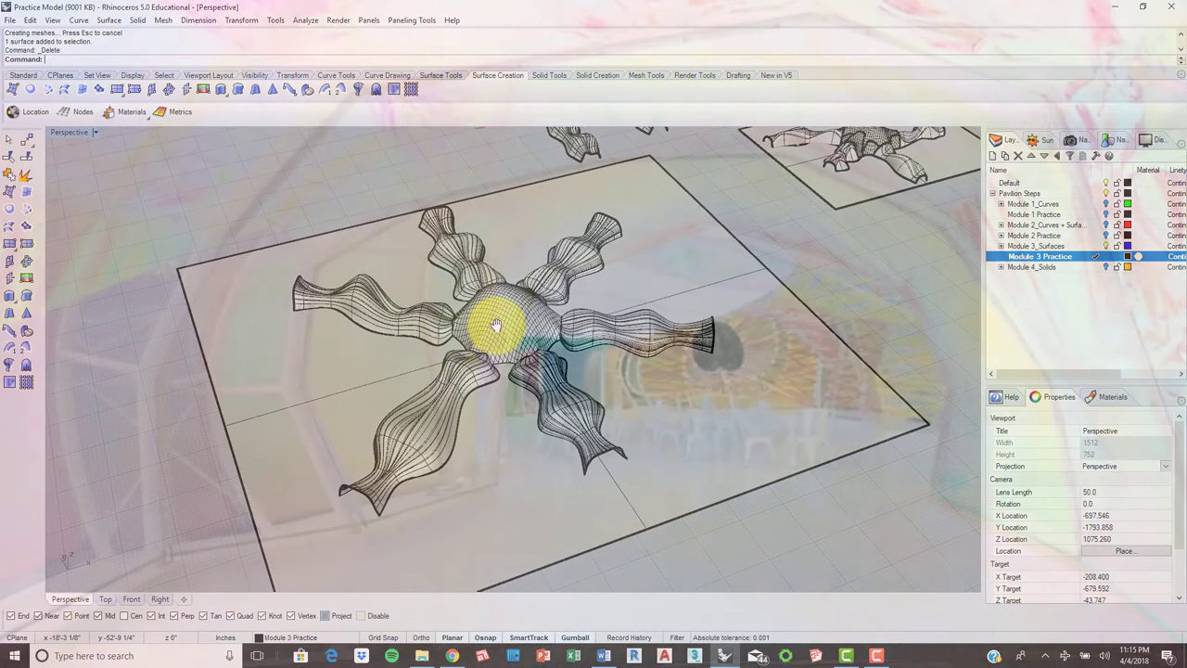